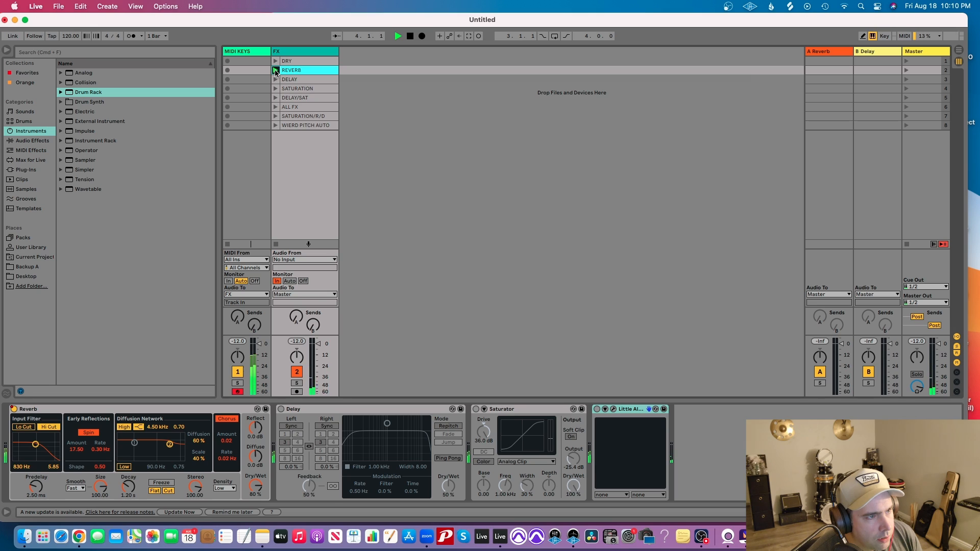
- Launch the DELAY, SATURATION, DELAY/SAT and ALL FX clips one after another on the FX track to audition their effects
{"action": "left_click", "coordinate": [275, 80]}
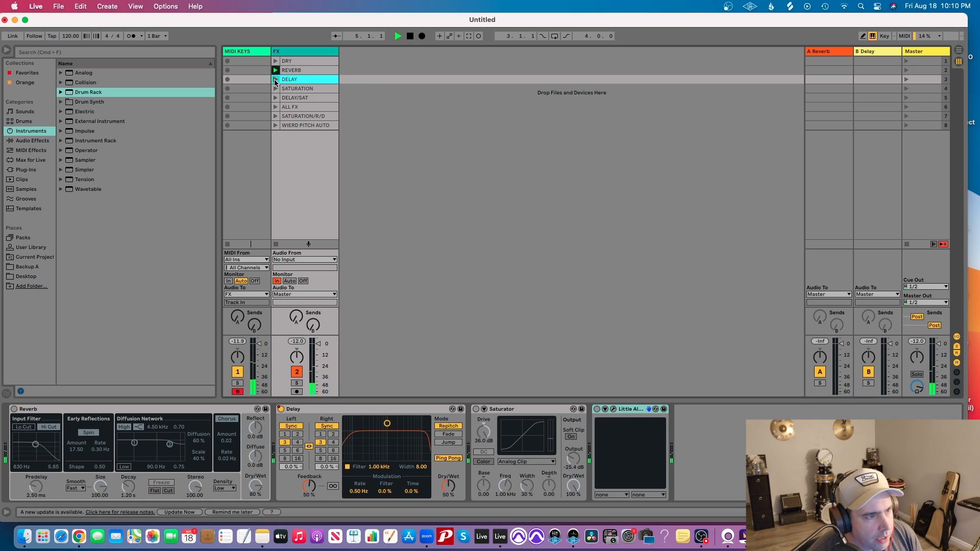
{"action": "left_click", "coordinate": [276, 88]}
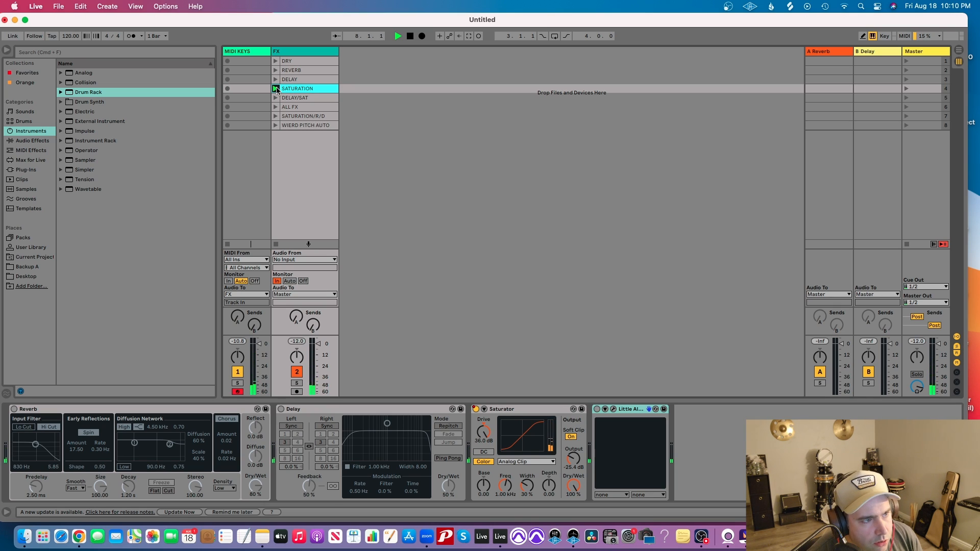
{"action": "left_click", "coordinate": [307, 98]}
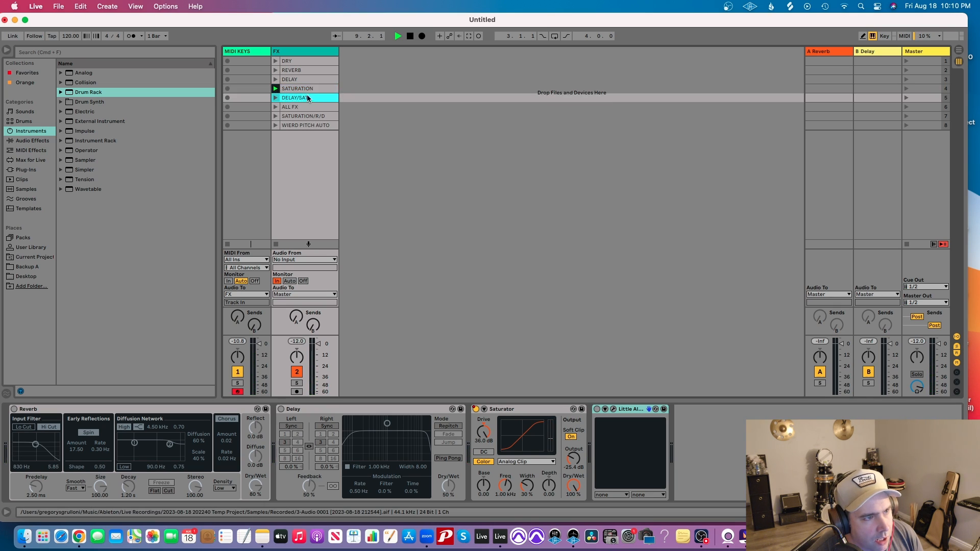
{"action": "left_click", "coordinate": [275, 98]}
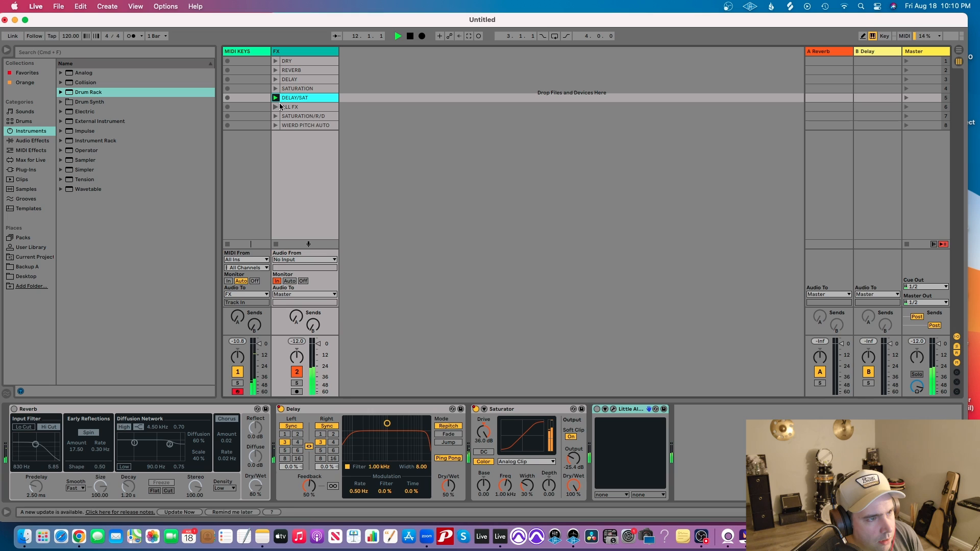
{"action": "left_click", "coordinate": [276, 107]}
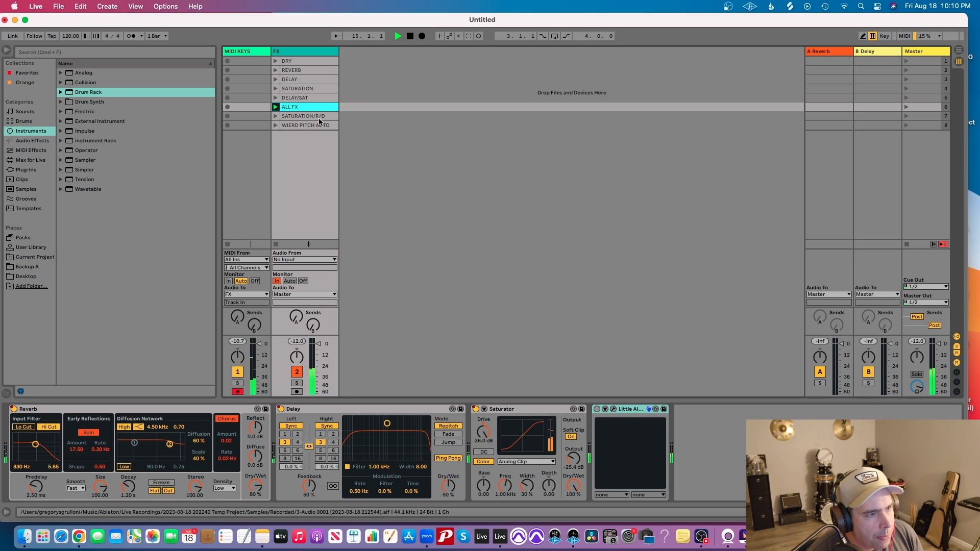
- Look at the A Reverb and B Delay return tracks, and audition the SATURATION/R/D and WIERD PITCH AUTO clips on the FX track
{"action": "left_click", "coordinate": [294, 118]}
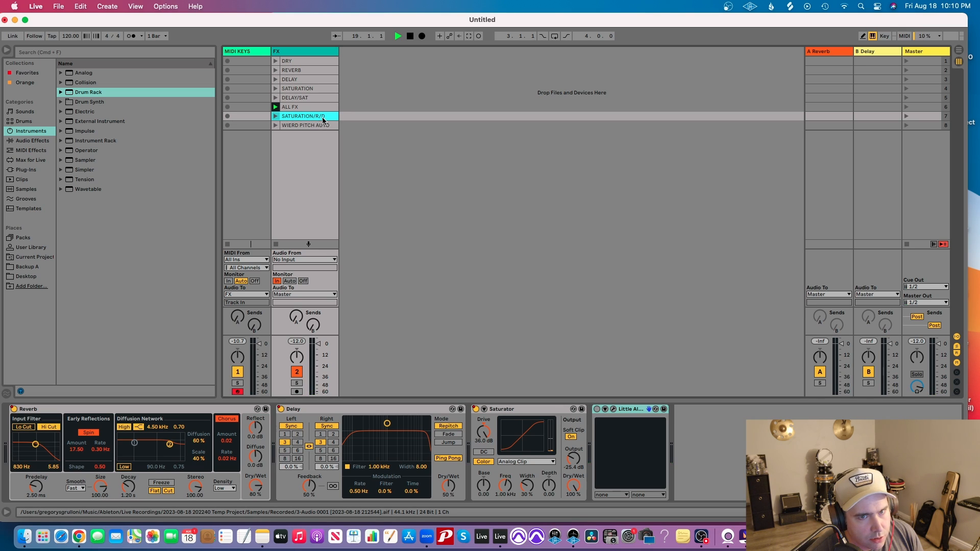
{"action": "left_click", "coordinate": [826, 52]}
{"action": "left_click", "coordinate": [864, 63]}
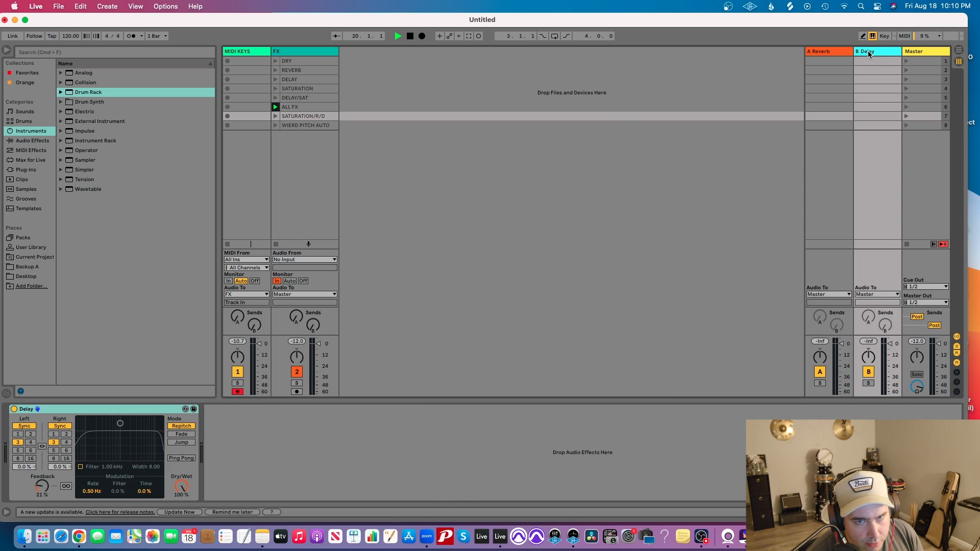
{"action": "left_click", "coordinate": [283, 117]}
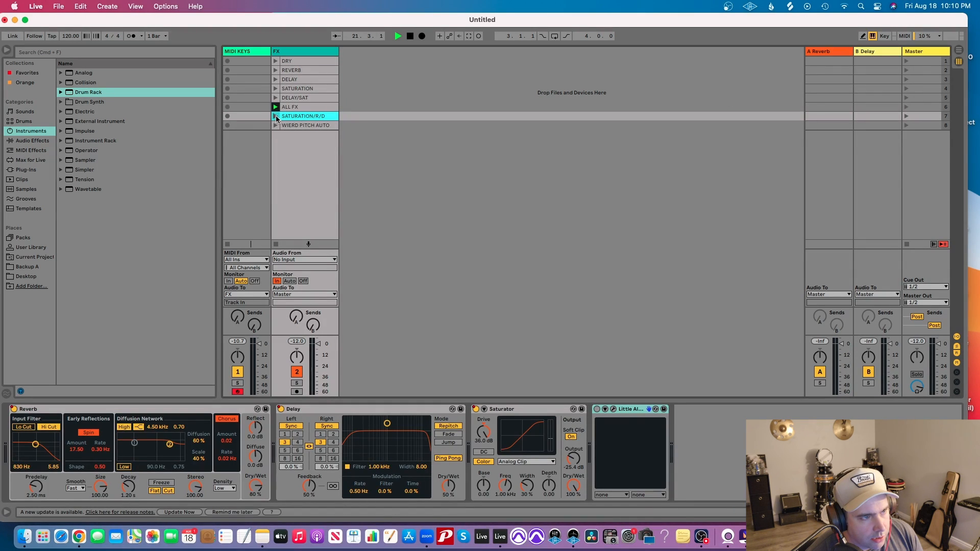
{"action": "left_click", "coordinate": [275, 116]}
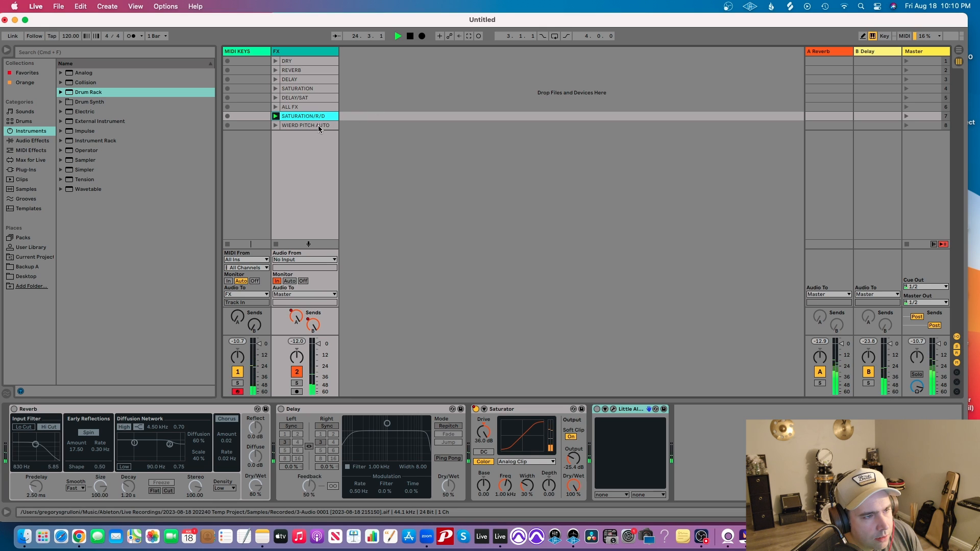
{"action": "left_click", "coordinate": [302, 127]}
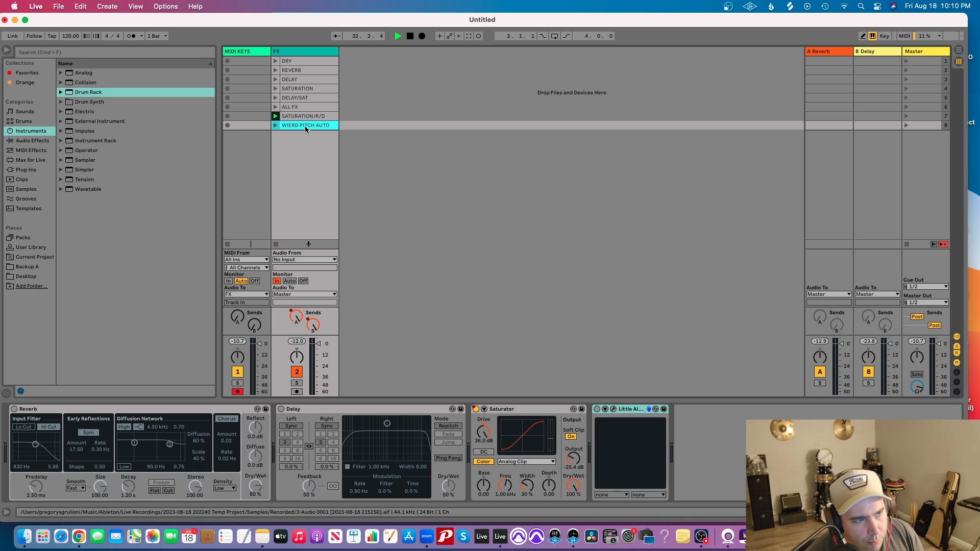
{"action": "left_click", "coordinate": [274, 126]}
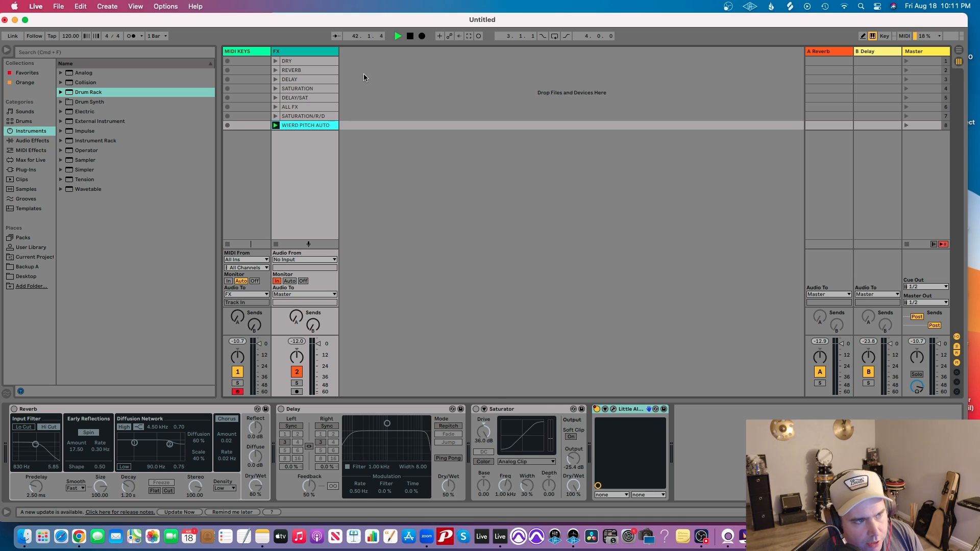
- Delete the FX track with all its clips and stop playback
{"action": "left_click", "coordinate": [295, 51]}
{"action": "key", "text": "Delete"}
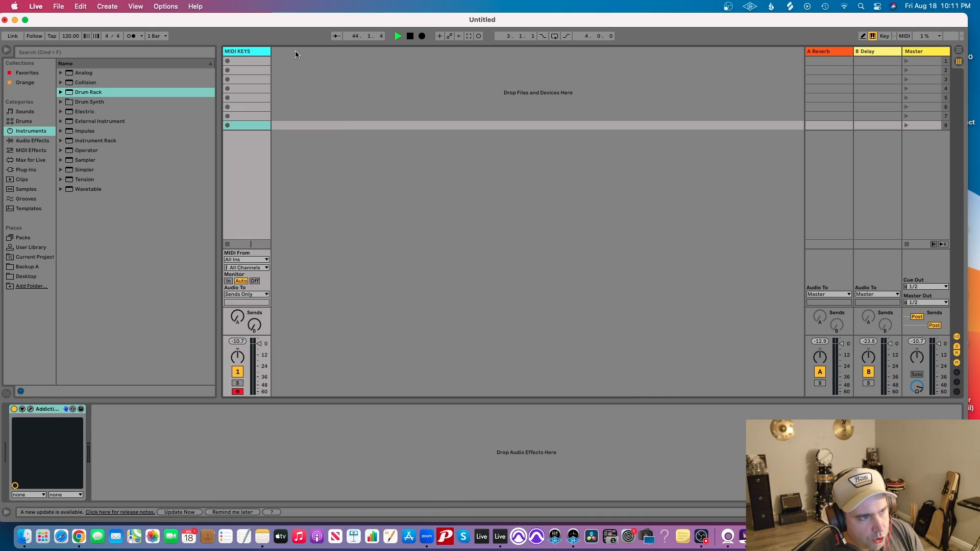
{"action": "left_click", "coordinate": [308, 97]}
{"action": "left_click", "coordinate": [410, 35]}
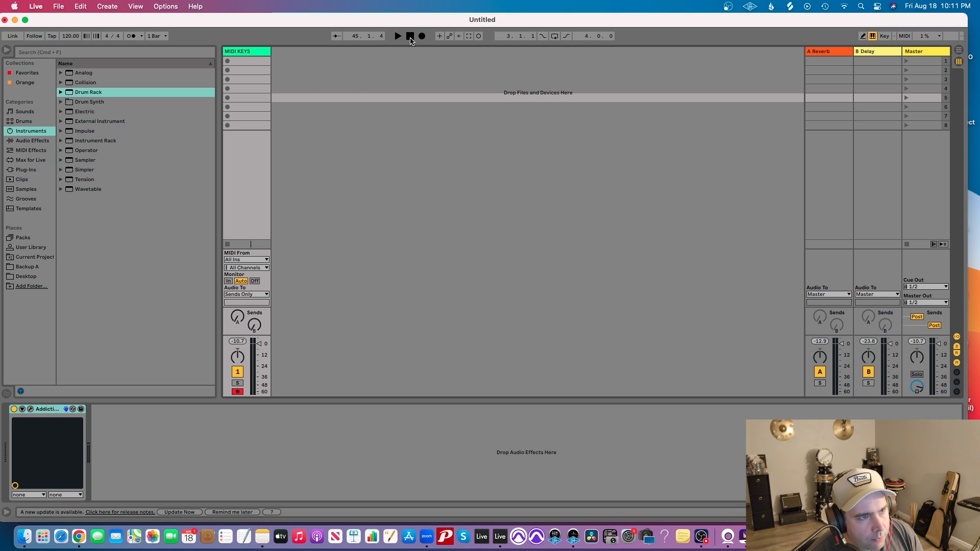
- View the Addictive Keys instrument on the MIDI KEYS track and close its window
{"action": "left_click", "coordinate": [307, 62]}
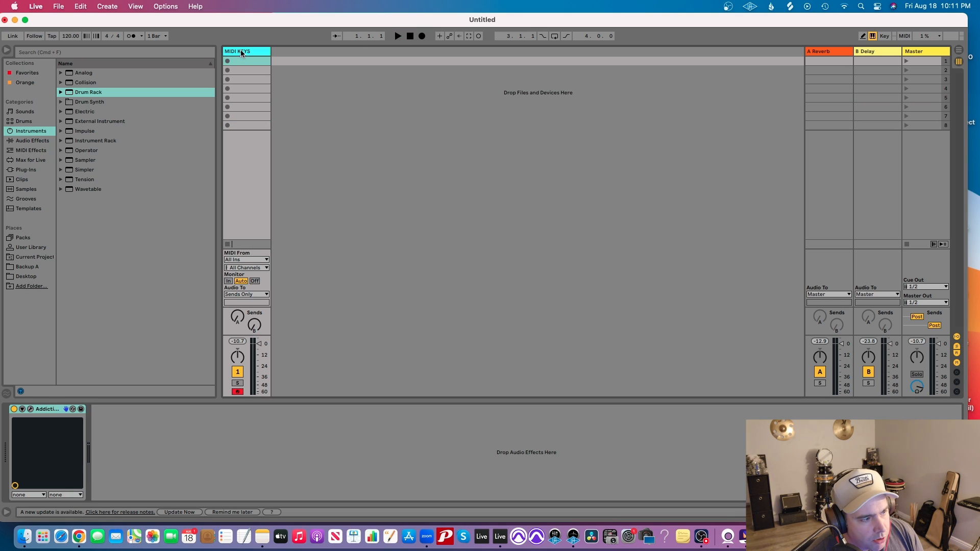
{"action": "left_click", "coordinate": [30, 408]}
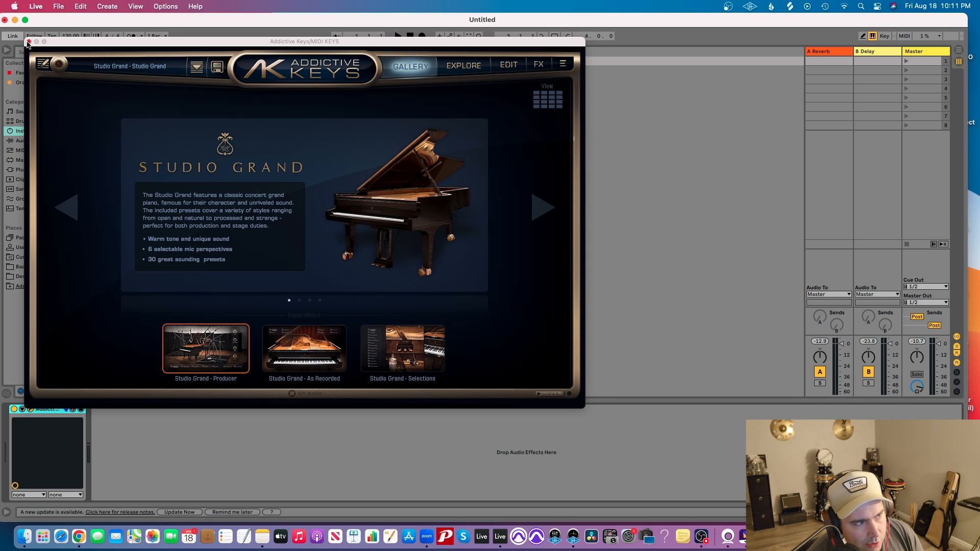
{"action": "left_click", "coordinate": [28, 42]}
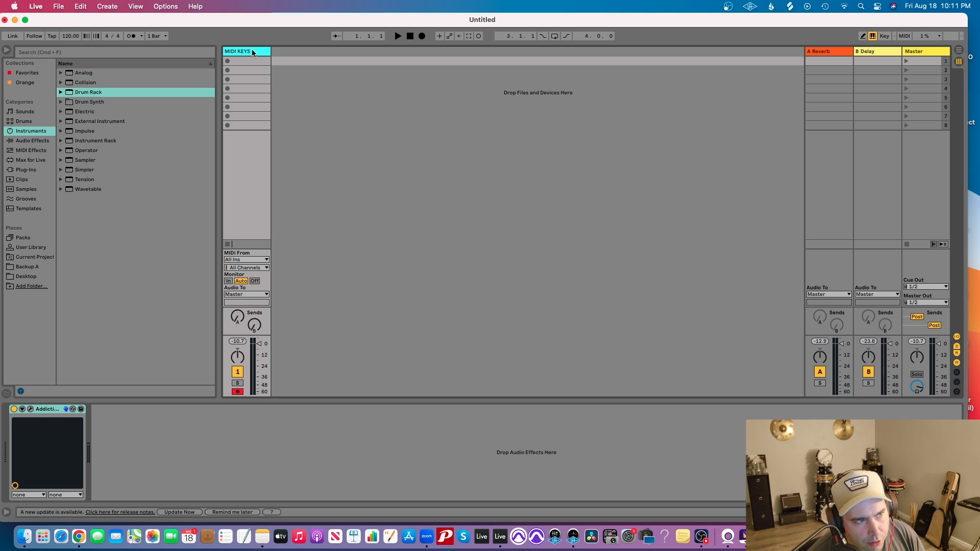
- Insert a new audio track after MIDI KEYS and name it FX
{"action": "key", "text": "super+t"}
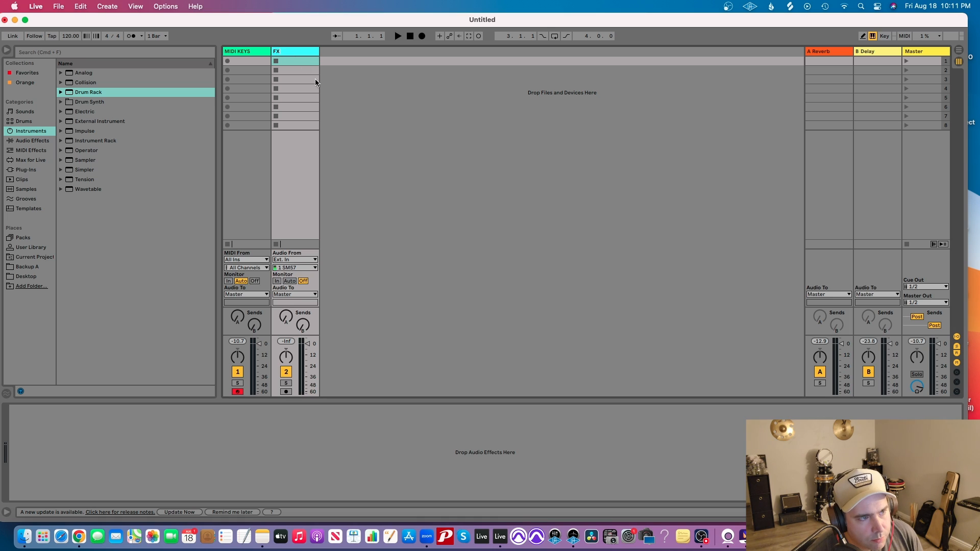
{"action": "left_click", "coordinate": [346, 99]}
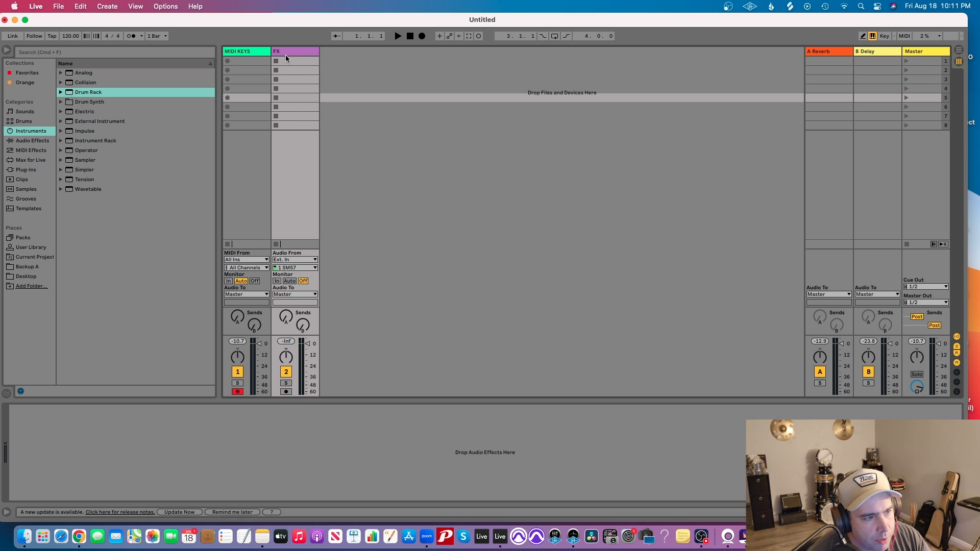
- Route the audio output of the MIDI KEYS track to the FX track
{"action": "left_click", "coordinate": [241, 53]}
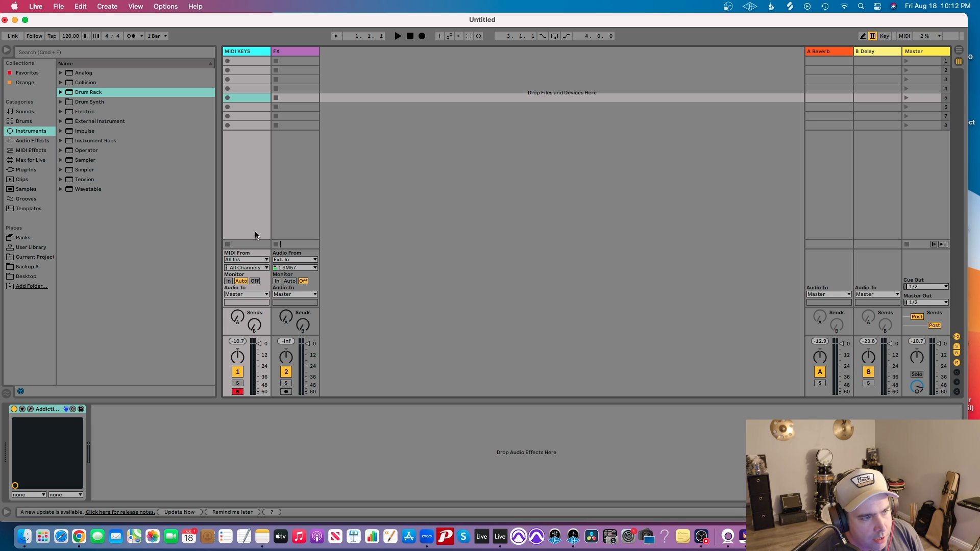
{"action": "left_click", "coordinate": [292, 51]}
{"action": "left_click", "coordinate": [240, 52]}
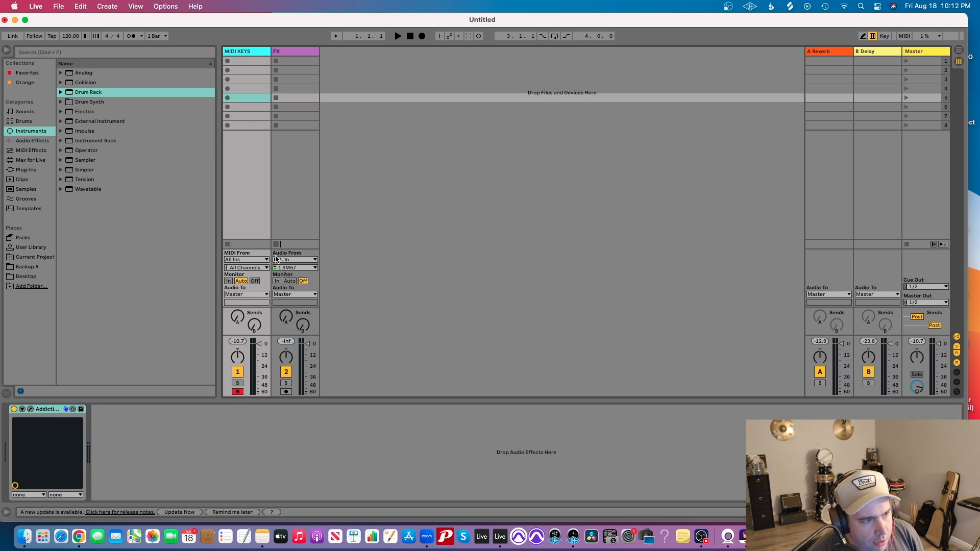
{"action": "left_click", "coordinate": [250, 294]}
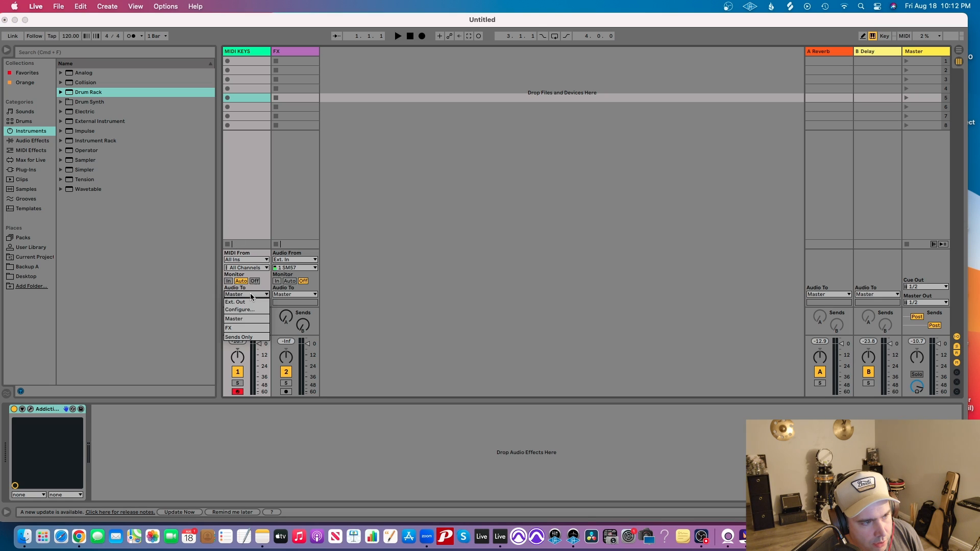
{"action": "left_click", "coordinate": [229, 328]}
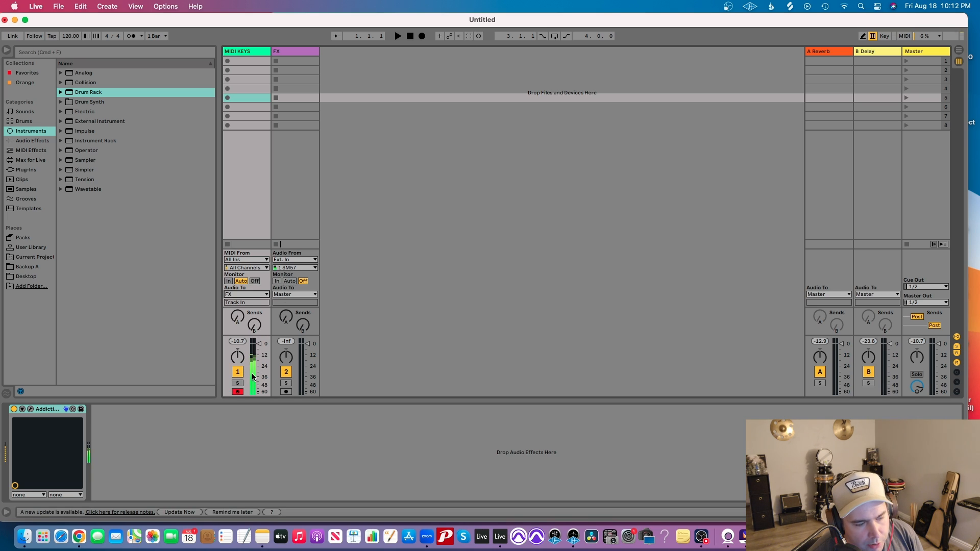
- Set the FX track's monitoring to In and its audio source to No Input
{"action": "left_click", "coordinate": [276, 281]}
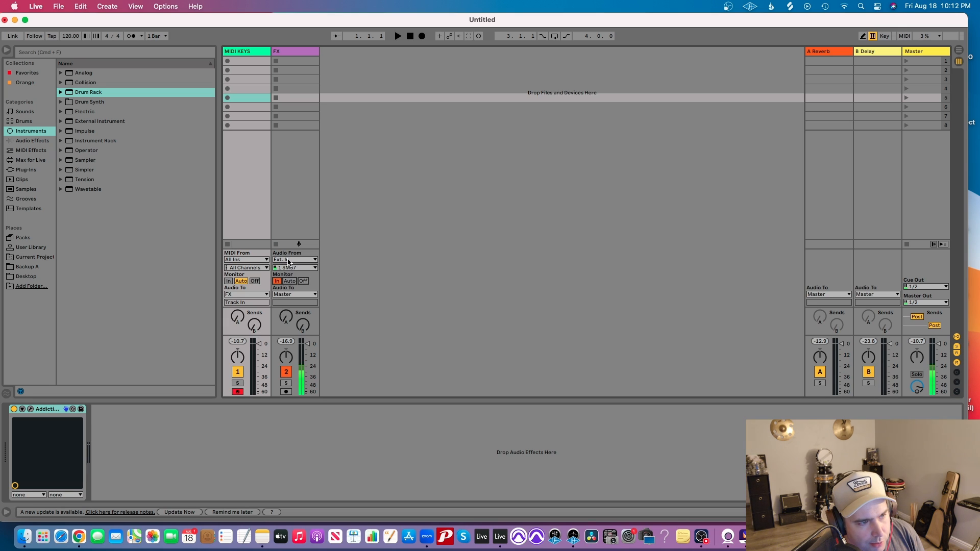
{"action": "left_click", "coordinate": [293, 259]}
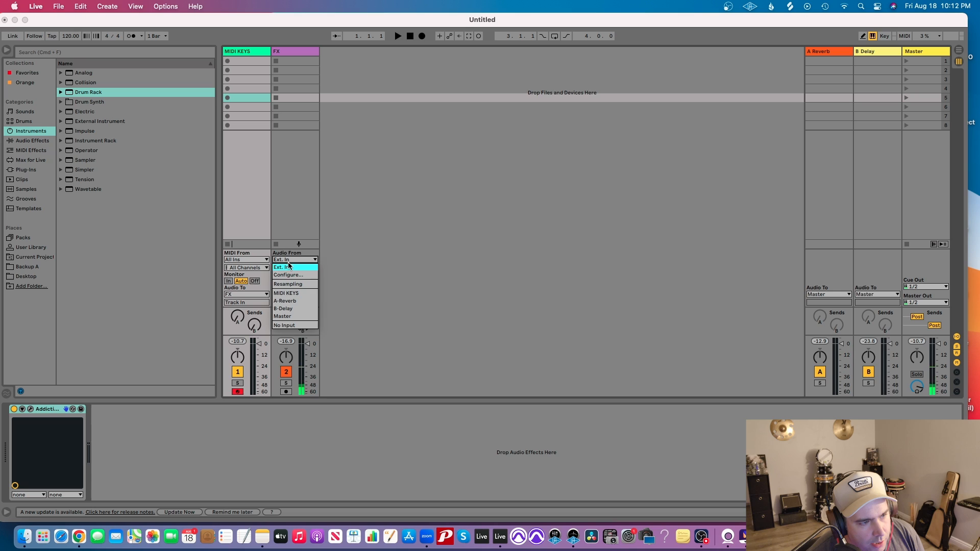
{"action": "left_click", "coordinate": [285, 325]}
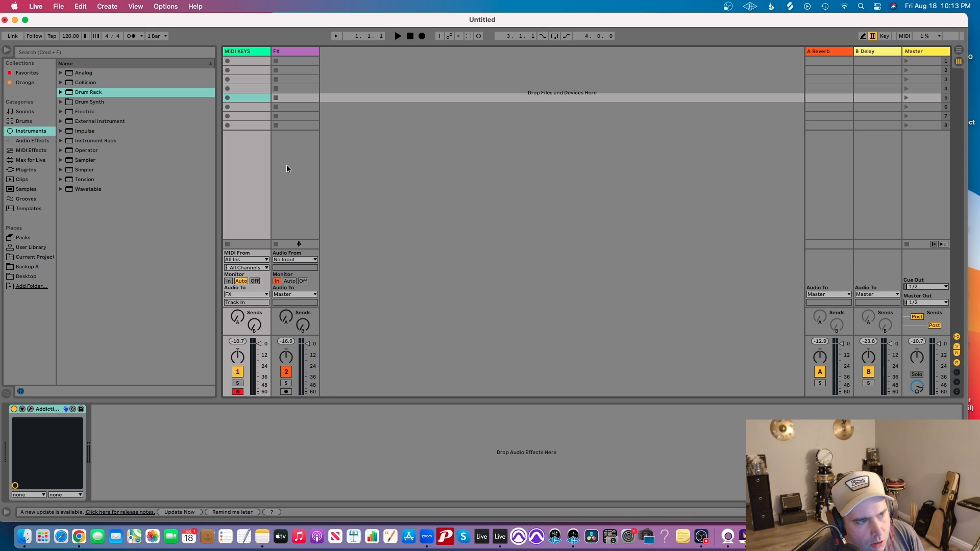
- Insert an audio track after the FX track and delete it again
{"action": "left_click", "coordinate": [292, 152]}
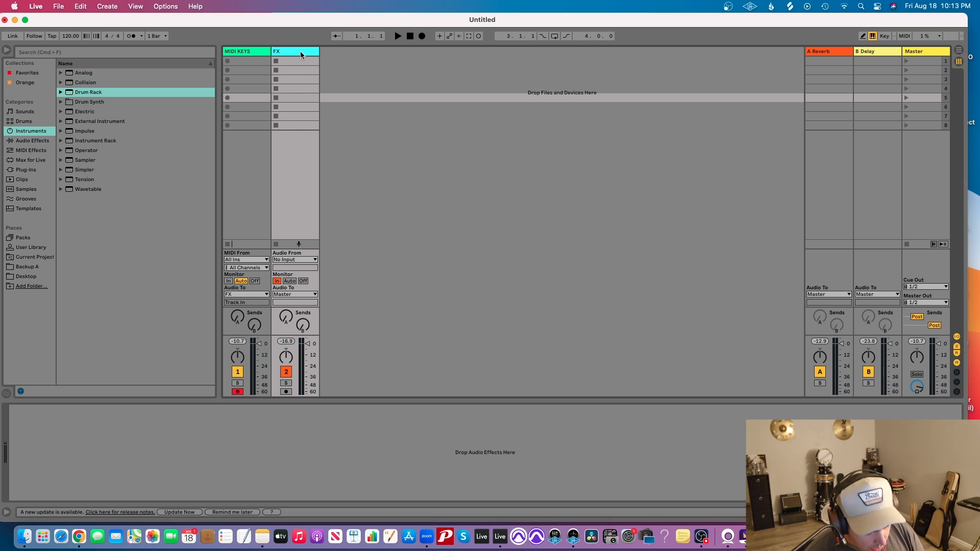
{"action": "key", "text": "super+t"}
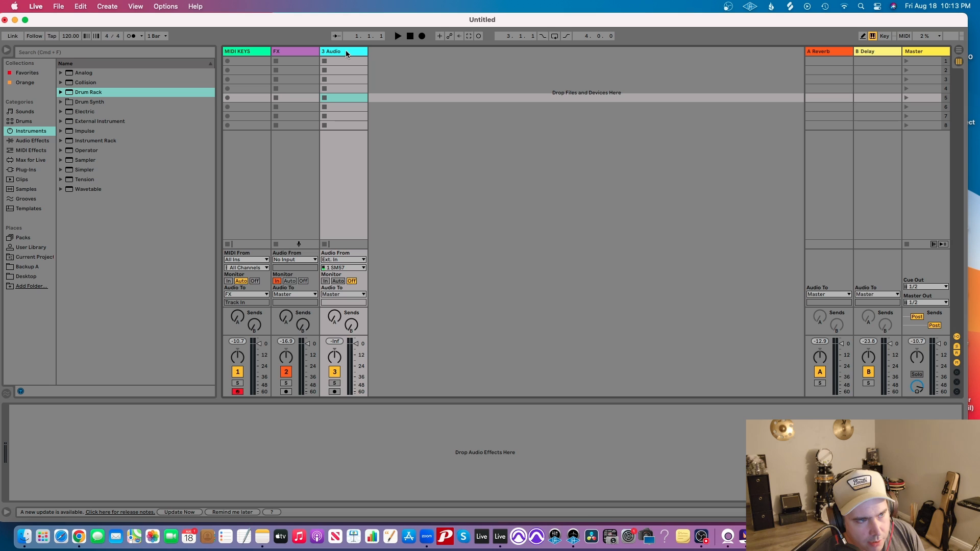
{"action": "key", "text": "BackSpace"}
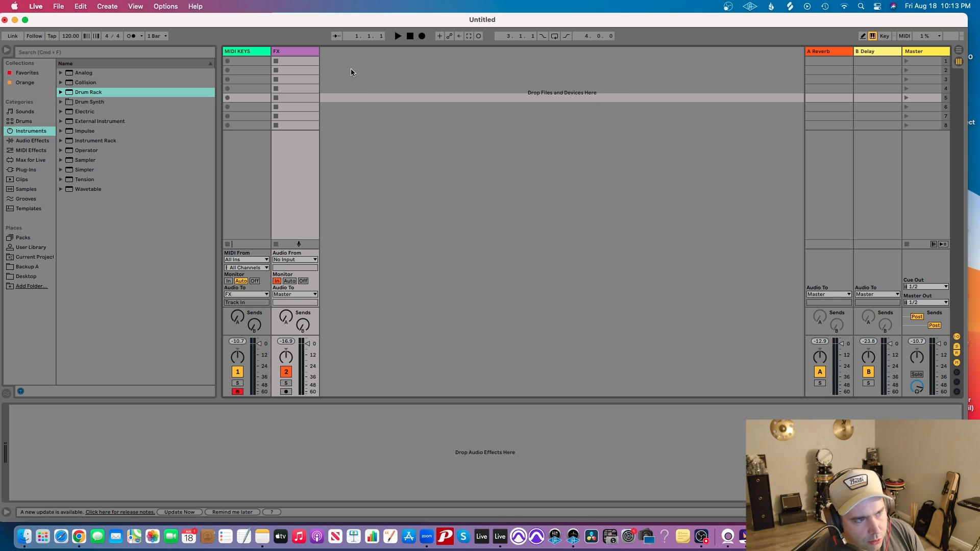
- Insert a MIDI track with an empty clip in its first slot, and delete that track again
{"action": "left_click", "coordinate": [350, 70]}
{"action": "key", "text": "super+shift+t"}
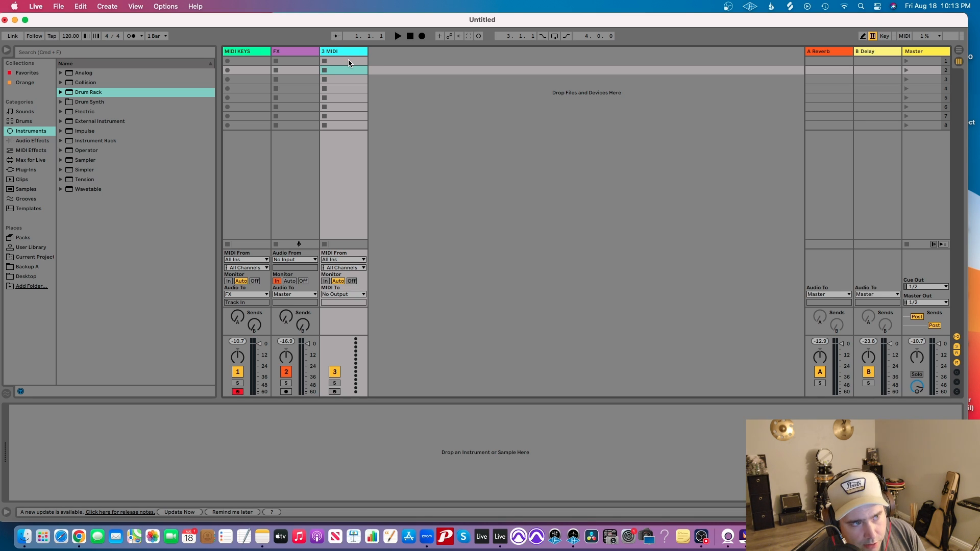
{"action": "left_click", "coordinate": [348, 61]}
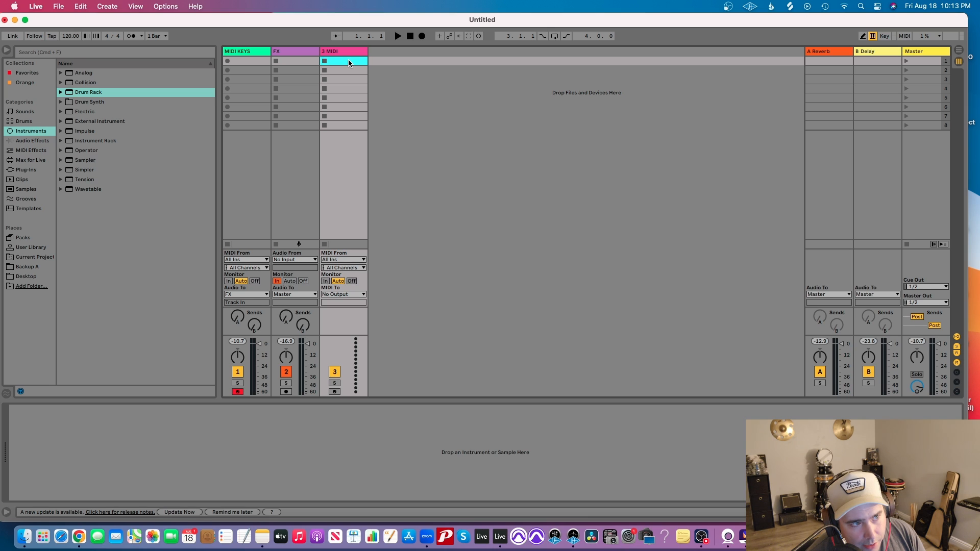
{"action": "double_click", "coordinate": [348, 61]}
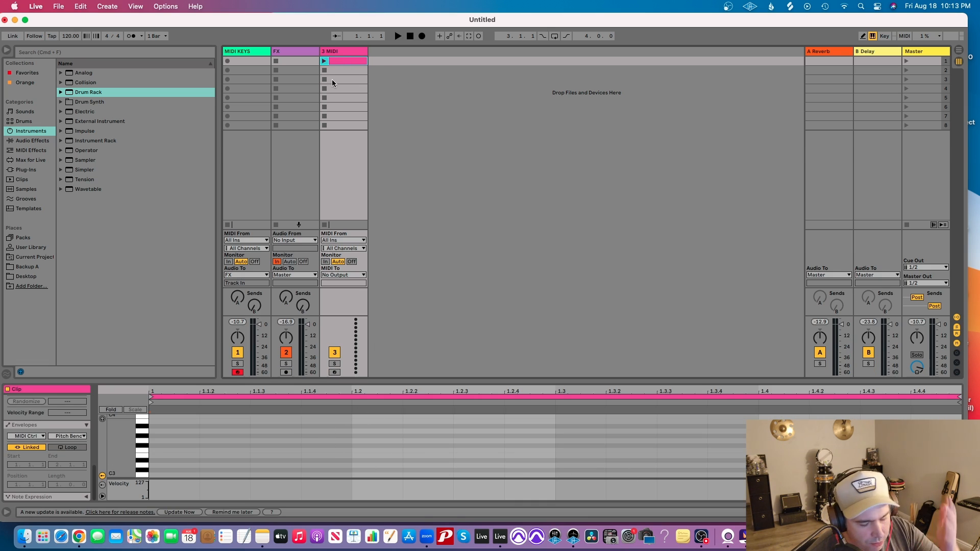
{"action": "left_click", "coordinate": [397, 89]}
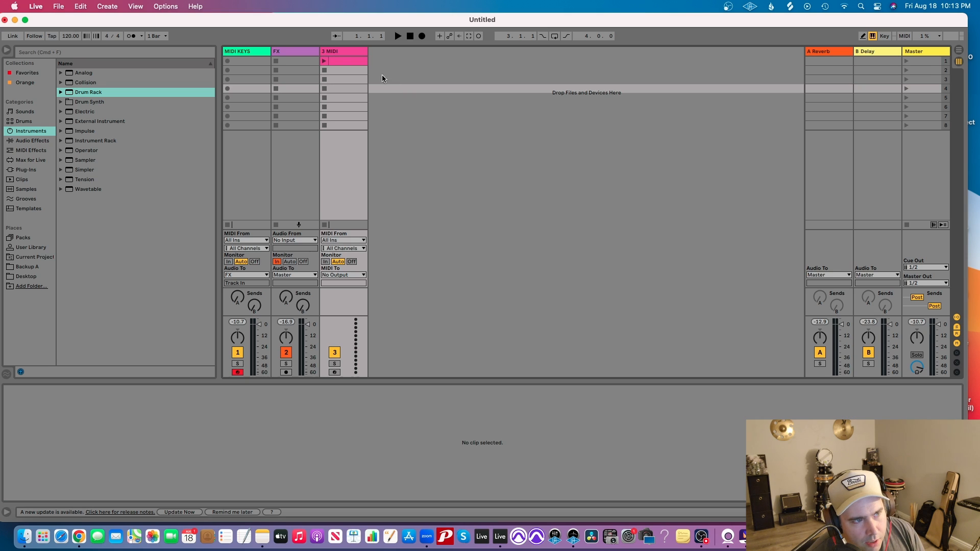
{"action": "left_click", "coordinate": [347, 53]}
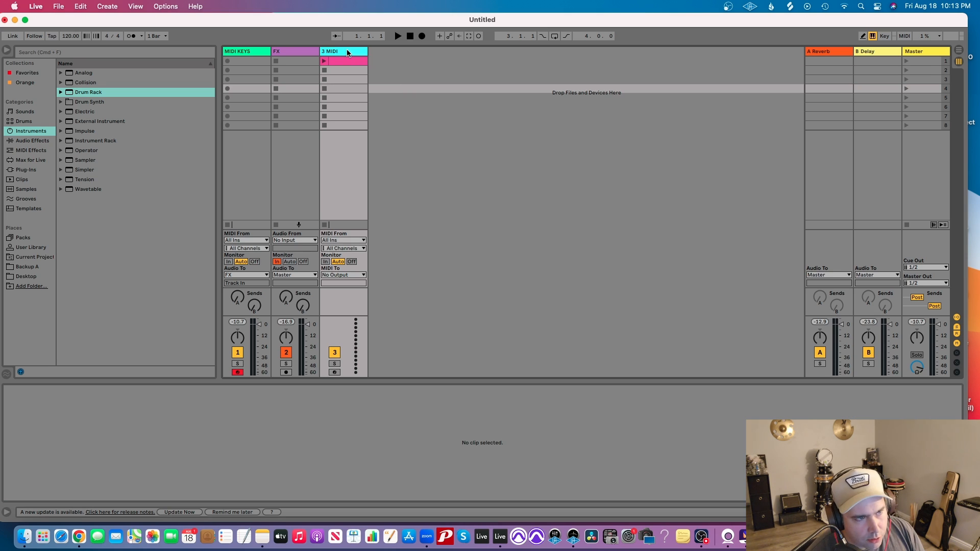
{"action": "key", "text": "Delete"}
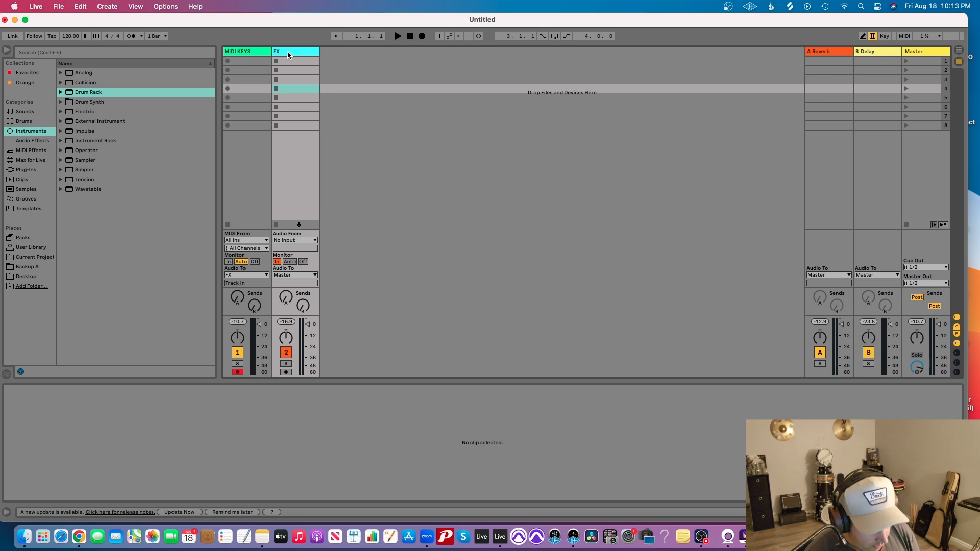
- Insert an audio track after the FX track, arm it and record a short clip into its first slot
{"action": "key", "text": "super+t"}
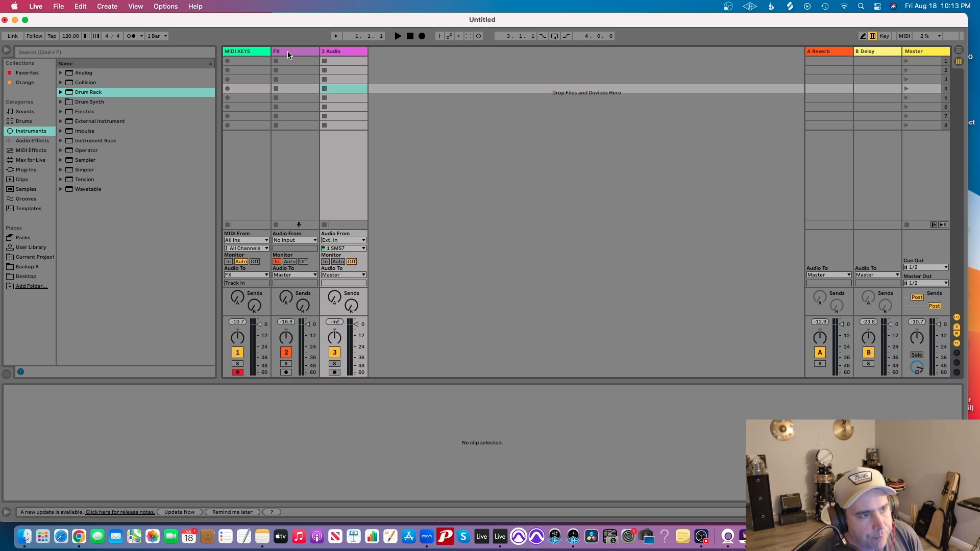
{"action": "left_click", "coordinate": [345, 51]}
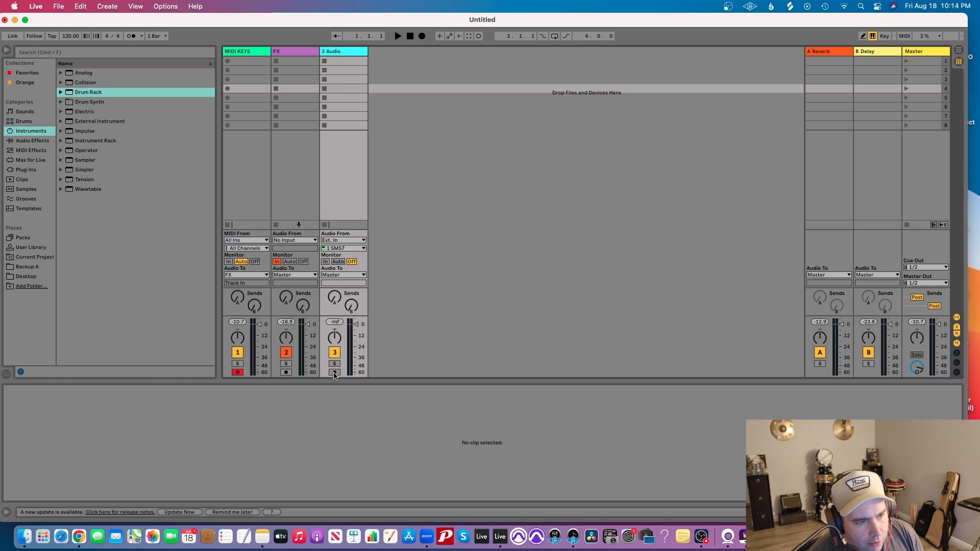
{"action": "left_click", "coordinate": [335, 372]}
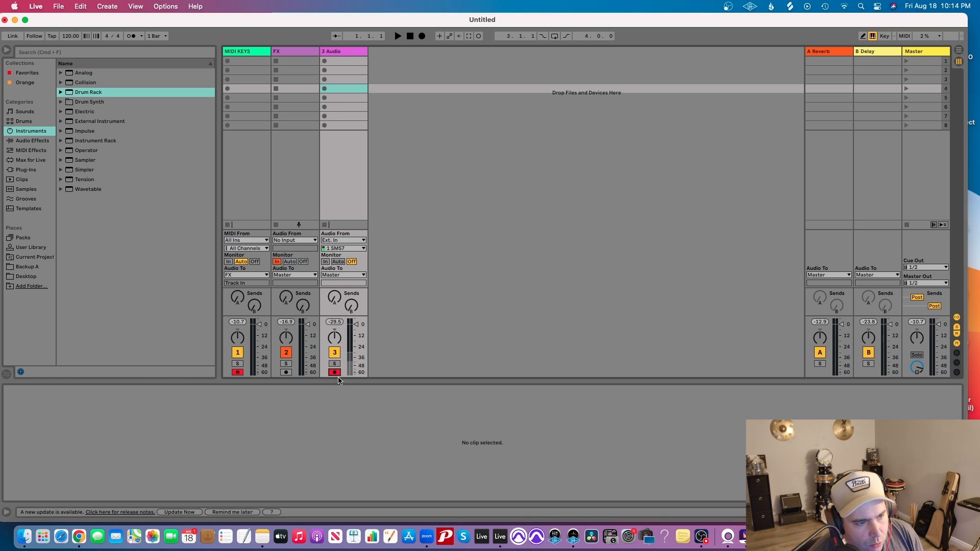
{"action": "left_click", "coordinate": [323, 59]}
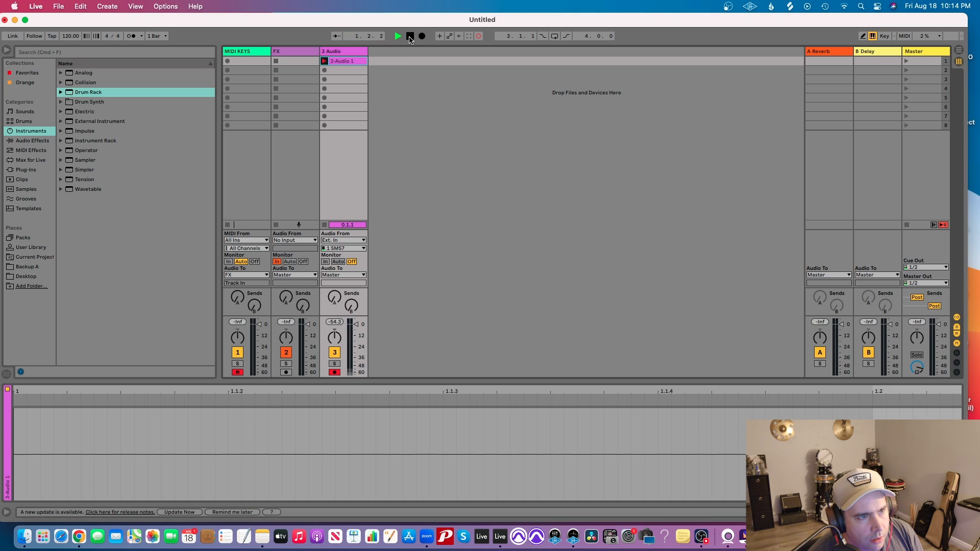
{"action": "left_click", "coordinate": [410, 36]}
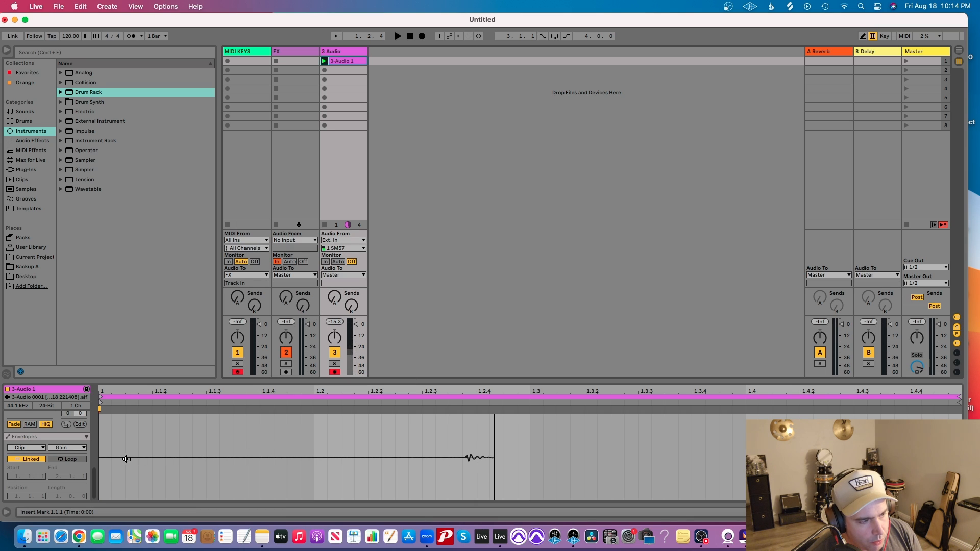
- Lower the recorded clip's gain to -inf dB and move the stopped clip into the first slot of the FX track
{"action": "left_click_drag", "start_coordinate": [94, 480], "coordinate": [76, 455]}
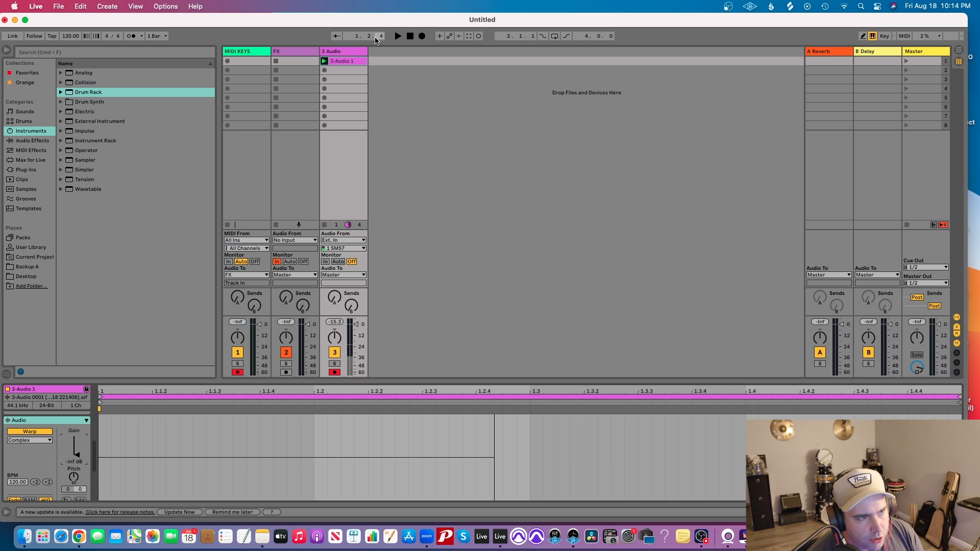
{"action": "left_click", "coordinate": [324, 225]}
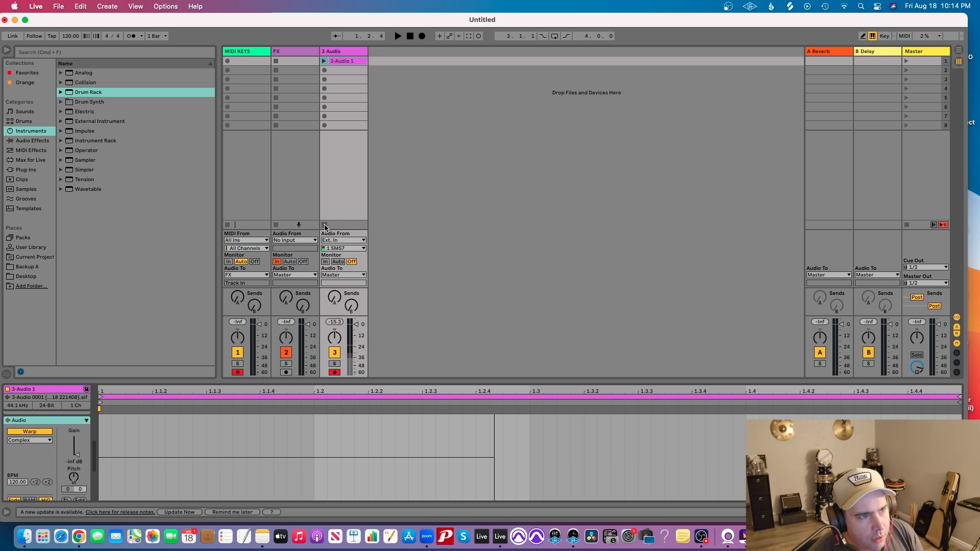
{"action": "left_click_drag", "start_coordinate": [354, 60], "coordinate": [307, 62]}
- Delete the audio track that was used for recording the clip
{"action": "left_click", "coordinate": [342, 52]}
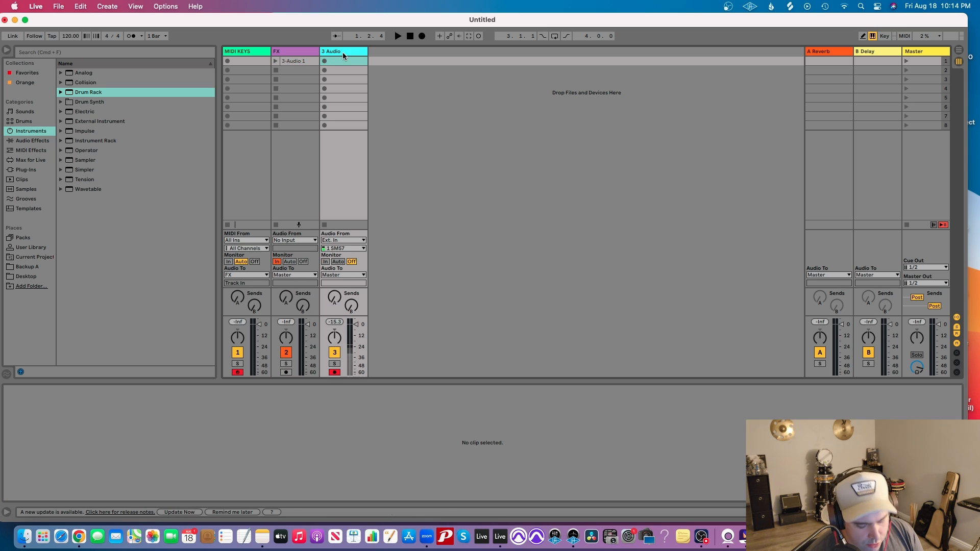
{"action": "key", "text": "Delete"}
{"action": "left_click", "coordinate": [348, 81]}
- Rename the clip in the first slot of the FX track as DRY
{"action": "left_click", "coordinate": [288, 50]}
{"action": "left_click", "coordinate": [292, 61]}
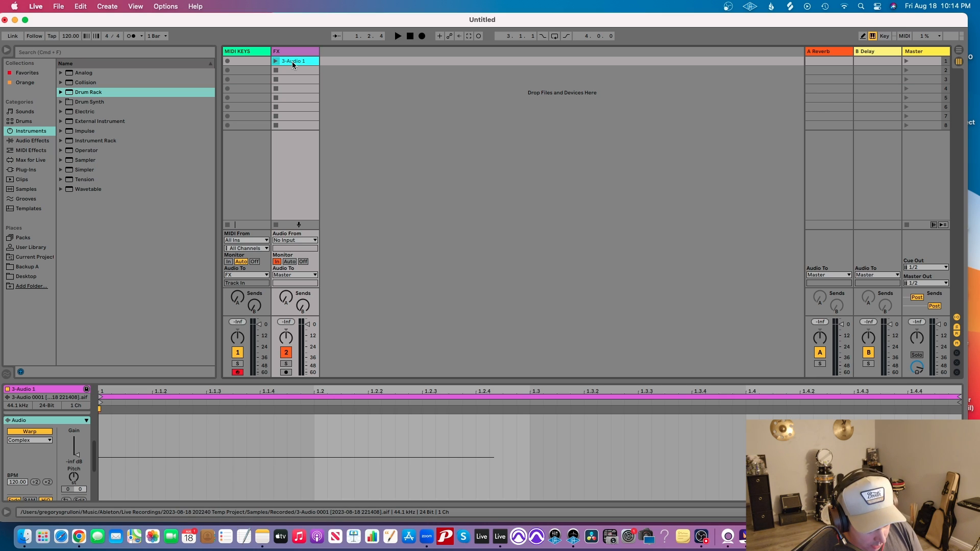
{"action": "key", "text": "super+r"}
{"action": "type", "text": "DRY"}
{"action": "left_click", "coordinate": [370, 92]}
{"action": "left_click", "coordinate": [294, 61]}
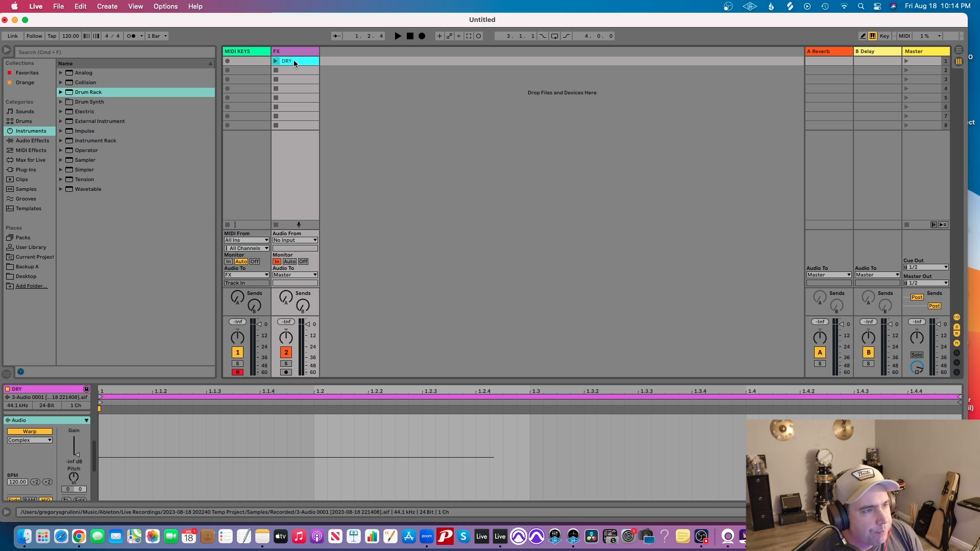
- Add the Reverb audio effect from the Reverb & Resonance category to the FX track
{"action": "left_click_drag", "start_coordinate": [285, 21], "coordinate": [290, 21]}
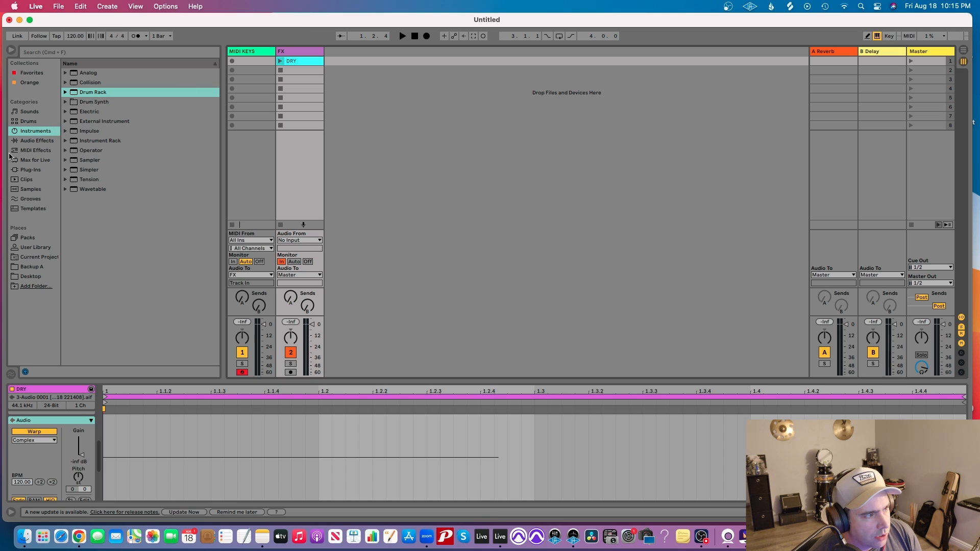
{"action": "left_click", "coordinate": [31, 139]}
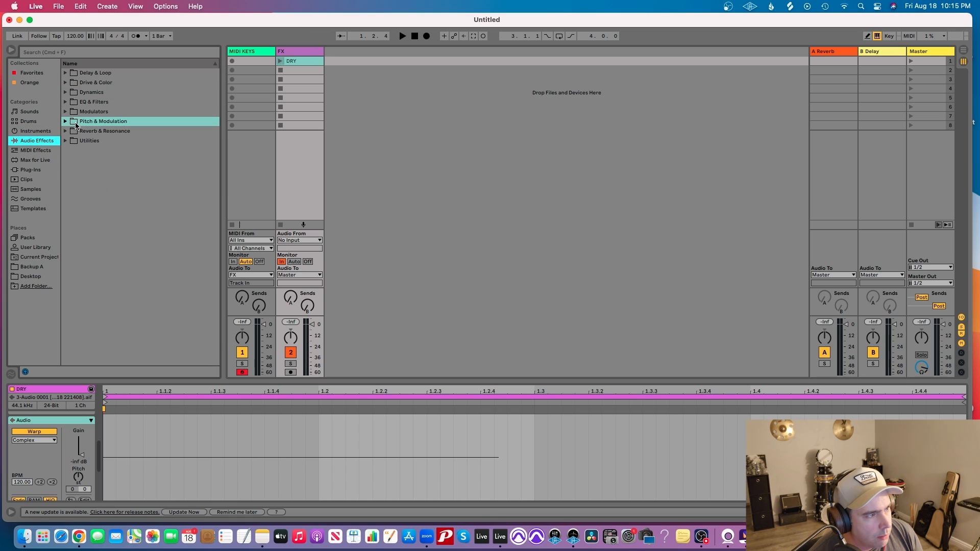
{"action": "left_click", "coordinate": [72, 131]}
{"action": "left_click", "coordinate": [65, 131]}
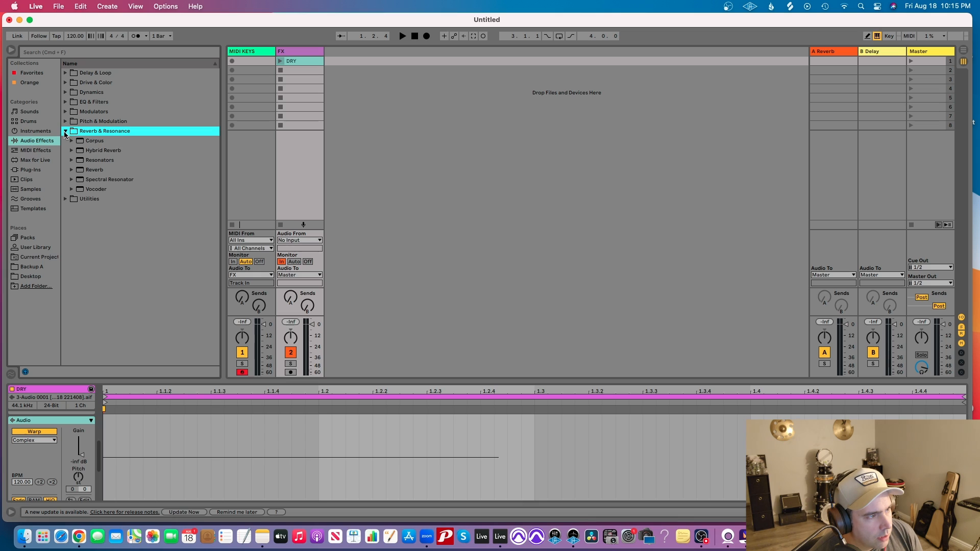
{"action": "left_click", "coordinate": [86, 168]}
{"action": "left_click", "coordinate": [298, 51]}
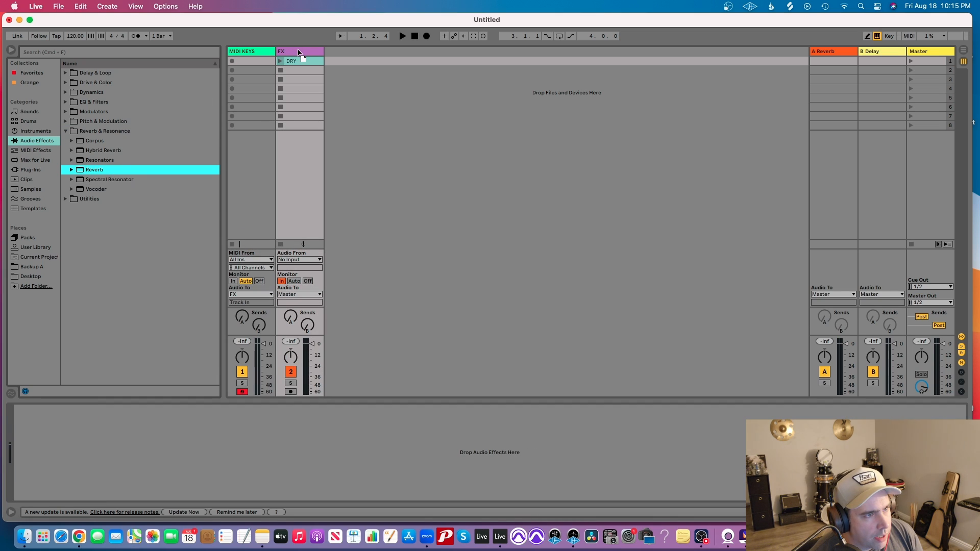
{"action": "left_click_drag", "start_coordinate": [299, 51], "coordinate": [298, 52]}
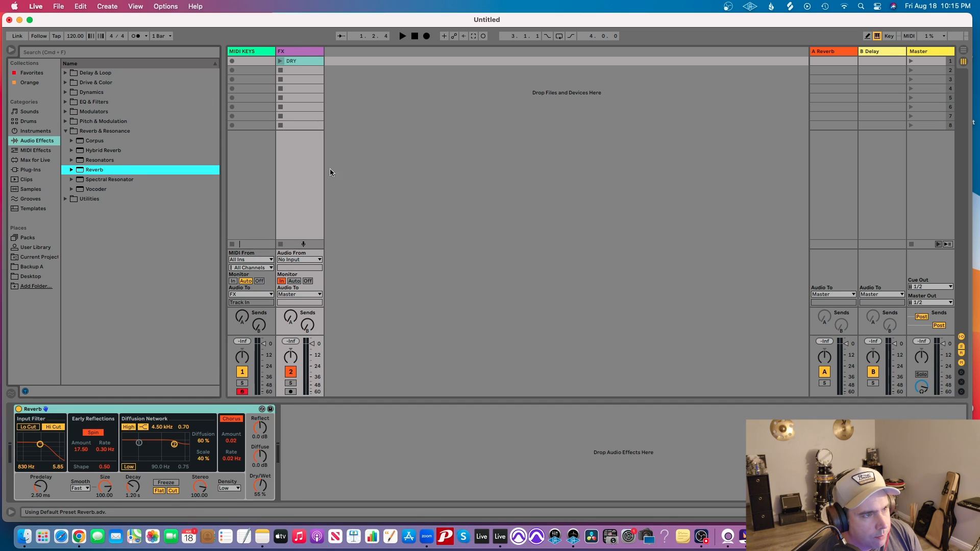
{"action": "left_click", "coordinate": [338, 437]}
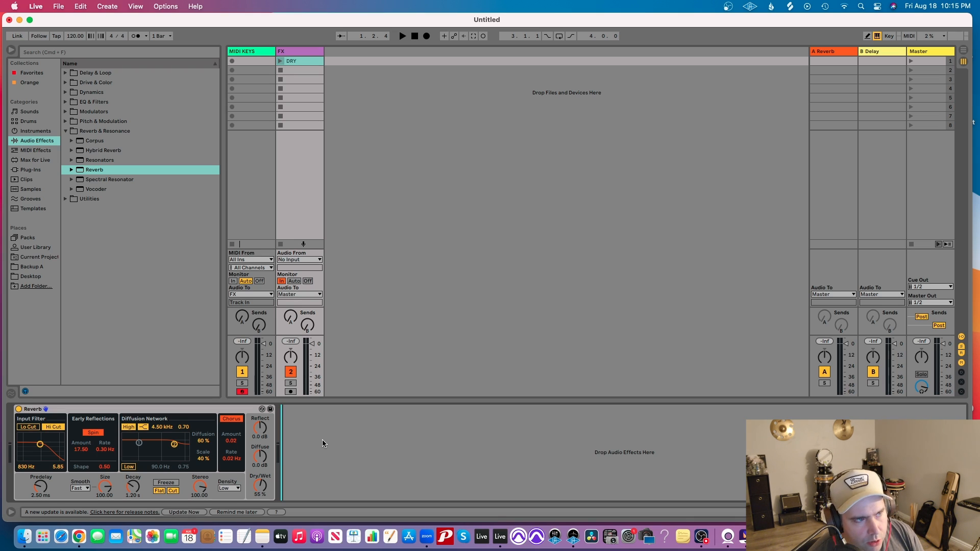
- Duplicate the DRY clip into the second slot of the FX track
{"action": "left_click", "coordinate": [355, 98]}
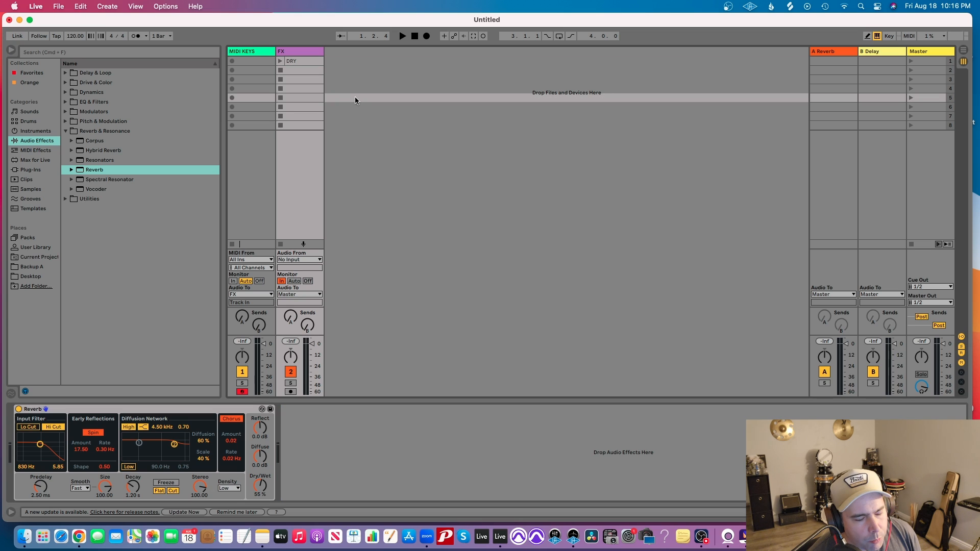
{"action": "left_click", "coordinate": [300, 60]}
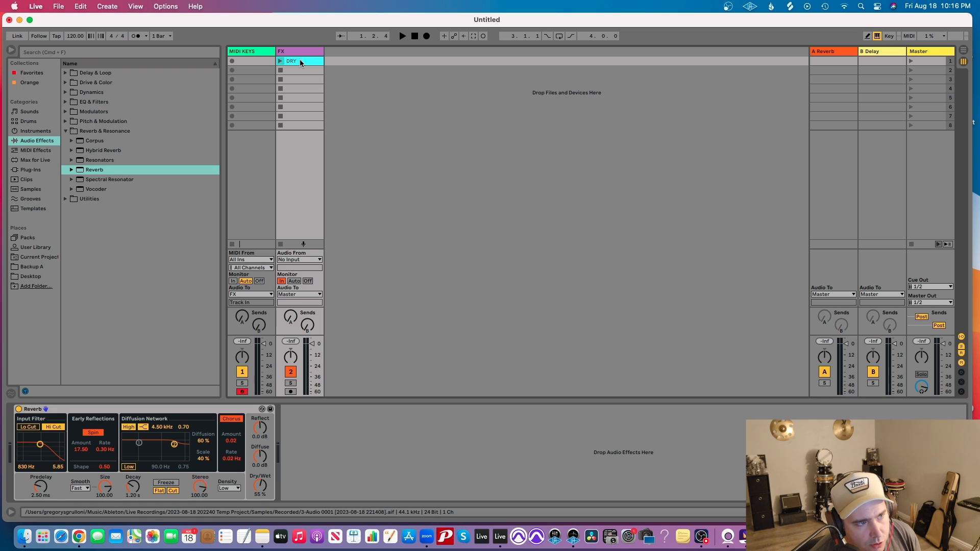
{"action": "key", "text": "super+d"}
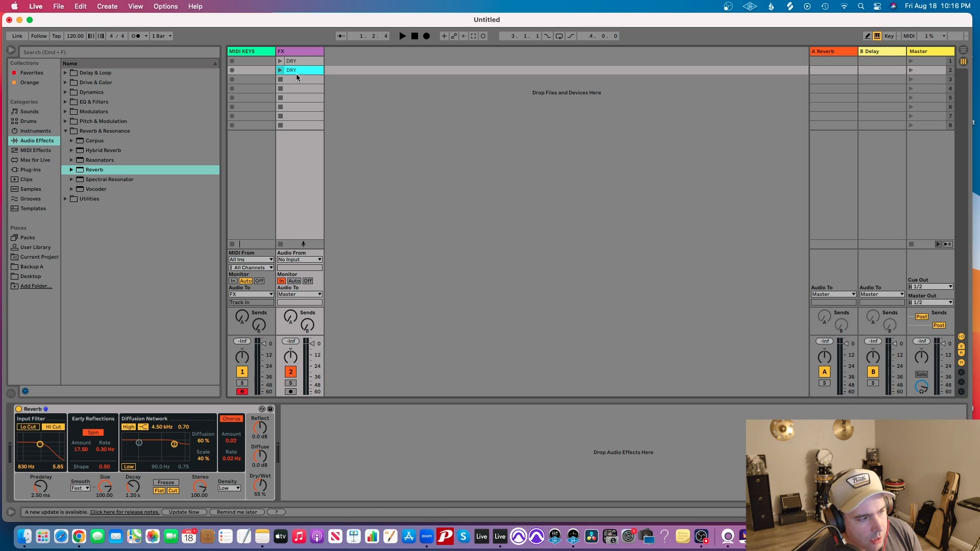
- Toggle the Reverb device on the FX track on and off, leaving it switched off
{"action": "left_click", "coordinate": [25, 410]}
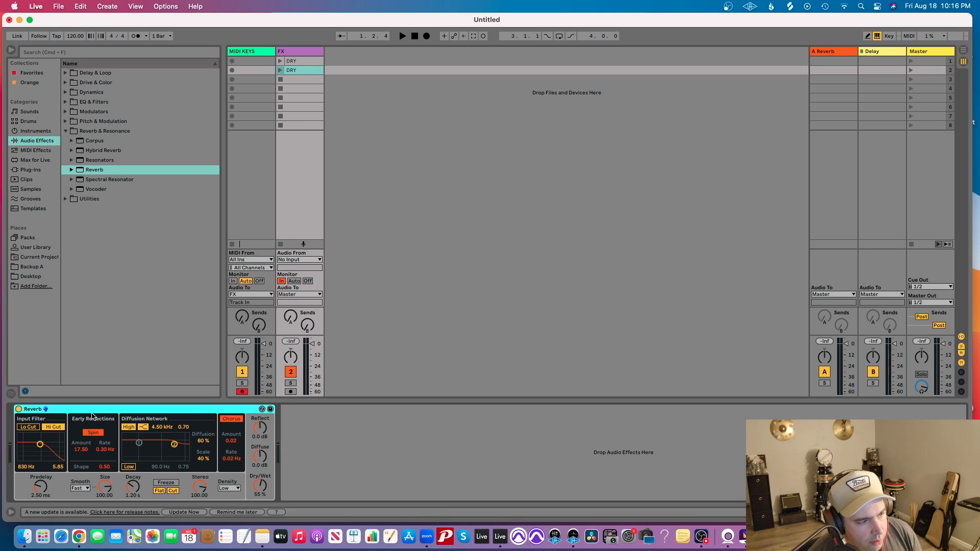
{"action": "left_click", "coordinate": [19, 409]}
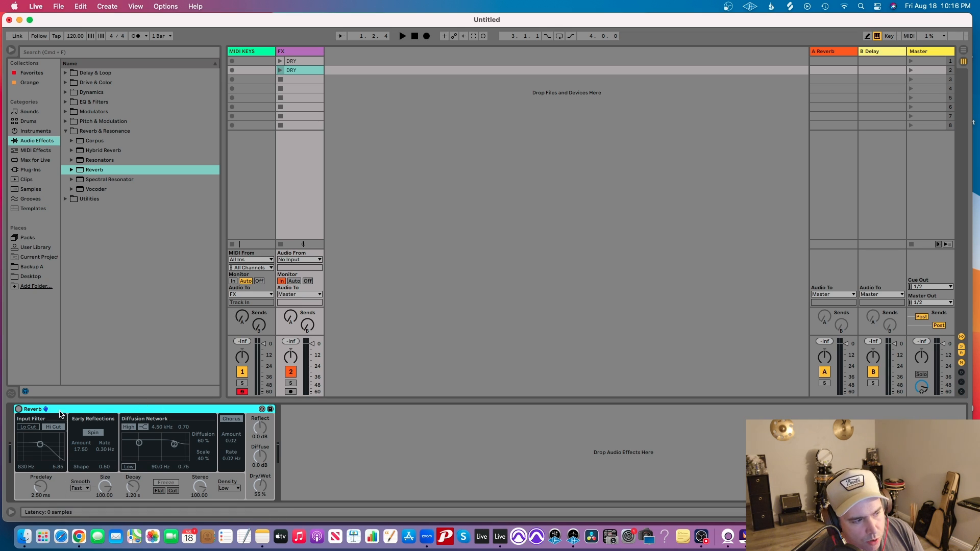
{"action": "left_click", "coordinate": [19, 409]}
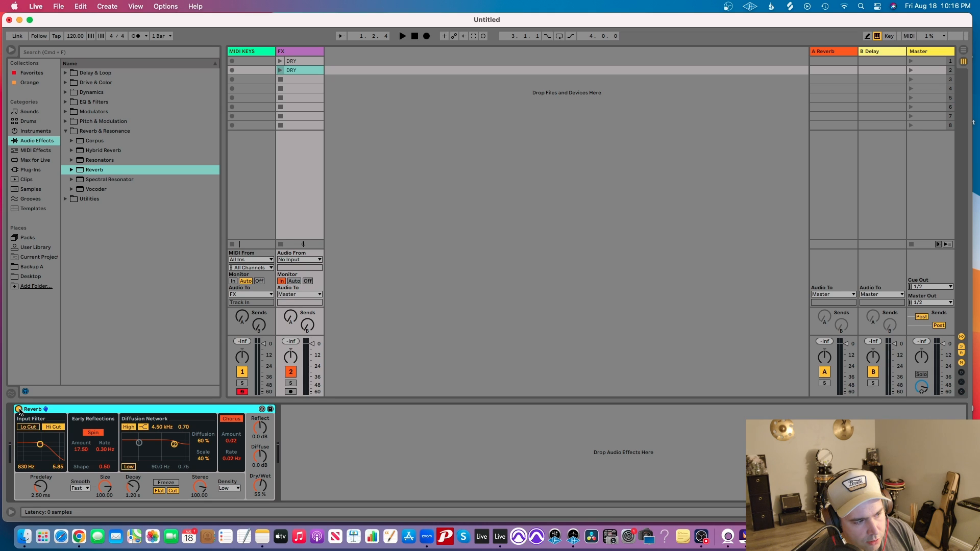
{"action": "left_click", "coordinate": [19, 409]}
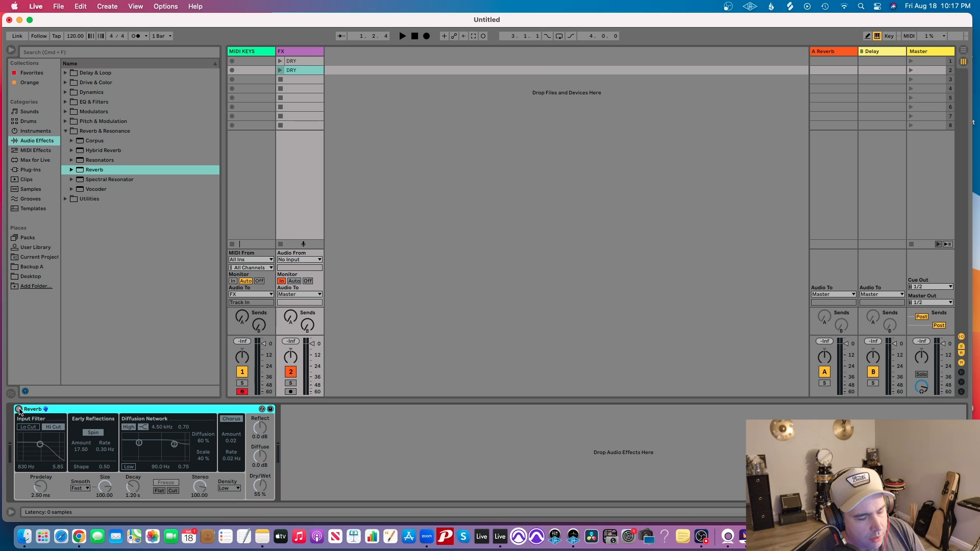
{"action": "left_click", "coordinate": [333, 432]}
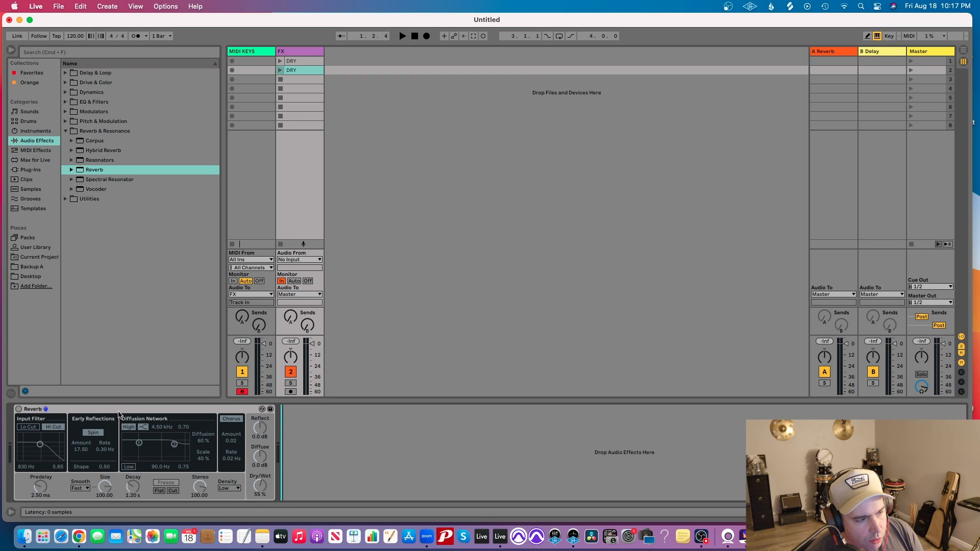
{"action": "left_click", "coordinate": [19, 409]}
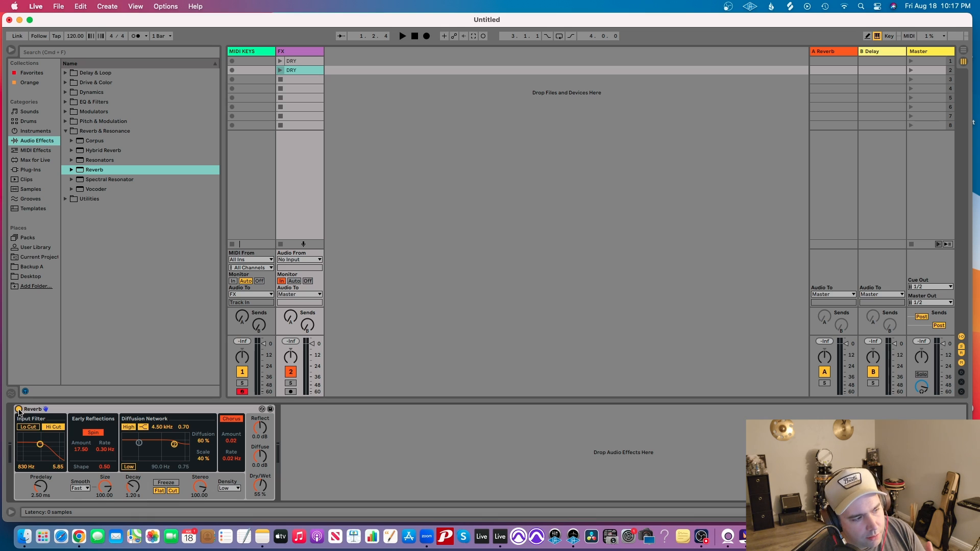
{"action": "left_click", "coordinate": [19, 410]}
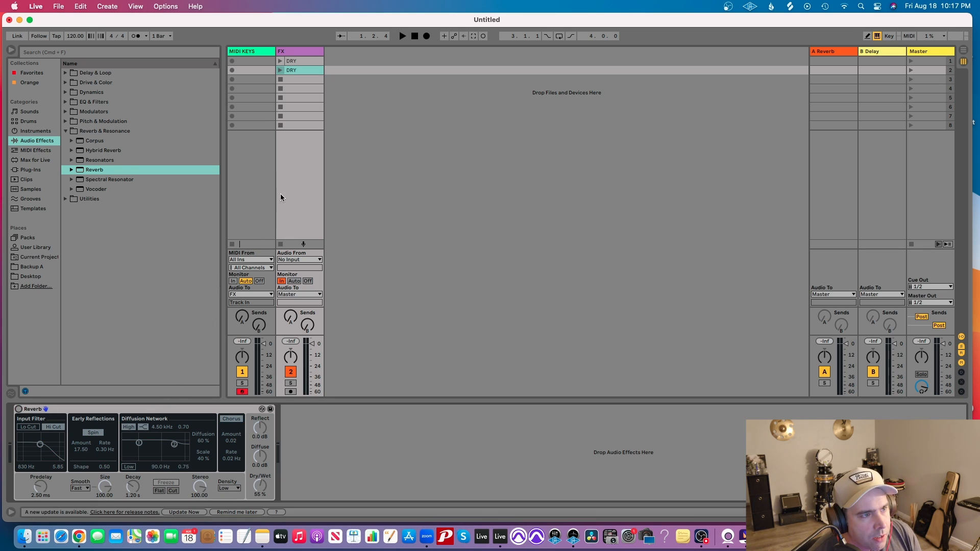
- Rename the duplicated clip in the second slot of the FX track as REVERB
{"action": "left_click", "coordinate": [299, 70]}
{"action": "key", "text": "cmd+r"}
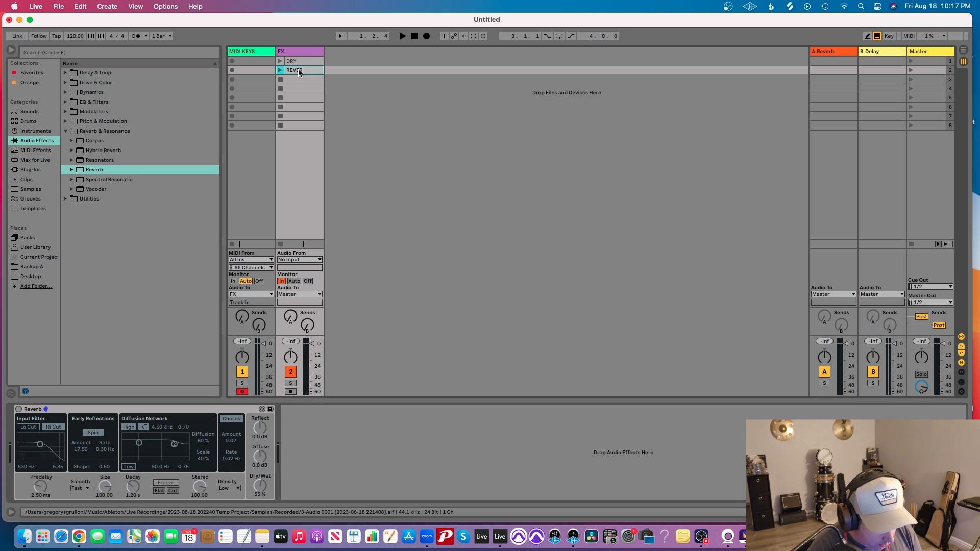
{"action": "left_click", "coordinate": [384, 117]}
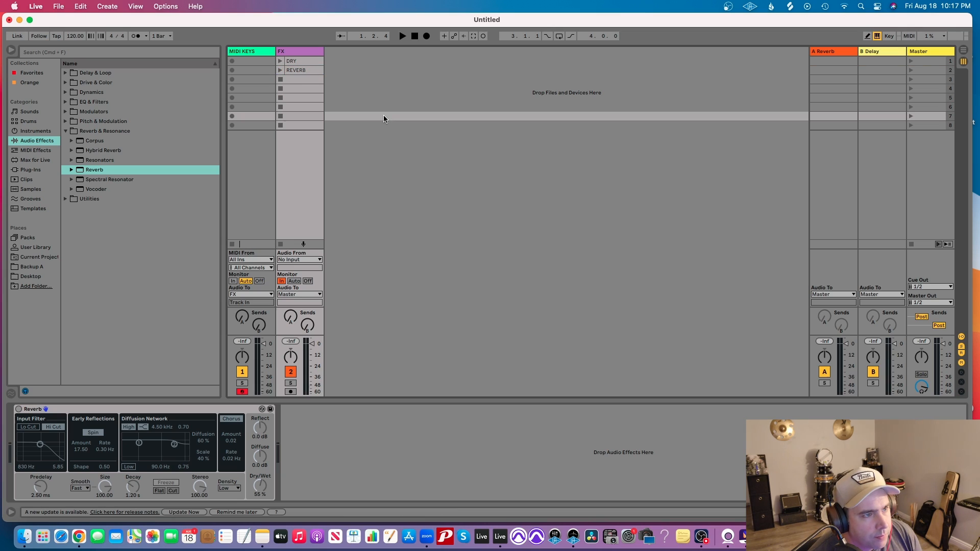
- In the REVERB clip's envelopes, choose Reverb with Device On and raise the envelope line to On for the whole clip
{"action": "left_click", "coordinate": [296, 71]}
{"action": "double_click", "coordinate": [295, 69]}
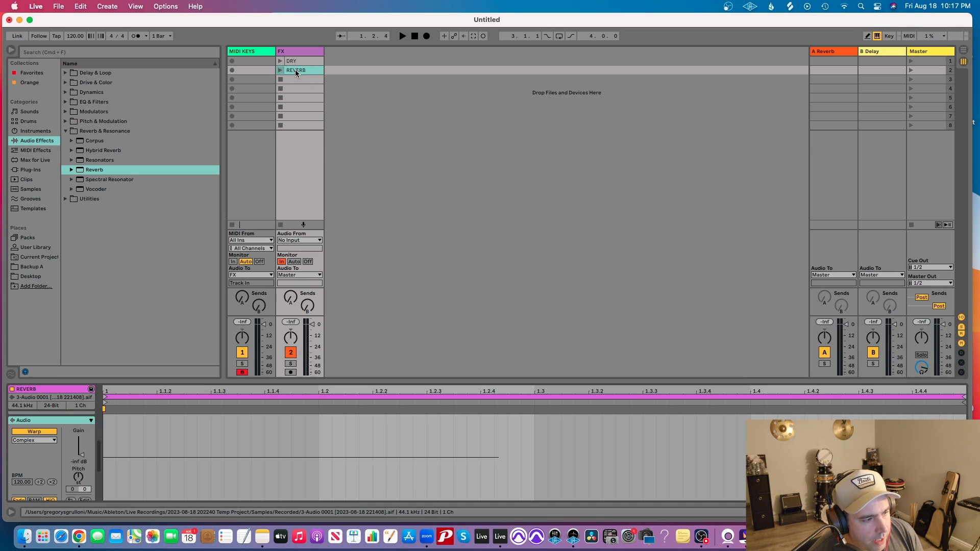
{"action": "scroll", "coordinate": [100, 458], "scroll_direction": "down", "scroll_amount": 2}
{"action": "scroll", "coordinate": [101, 458], "scroll_direction": "down", "scroll_amount": 3}
{"action": "left_click", "coordinate": [30, 433]}
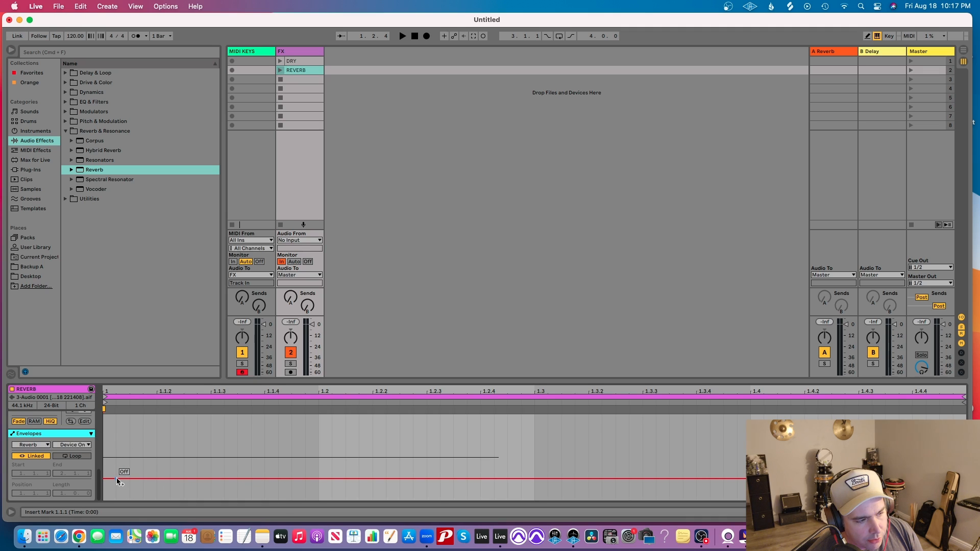
{"action": "left_click_drag", "start_coordinate": [117, 480], "coordinate": [117, 436]}
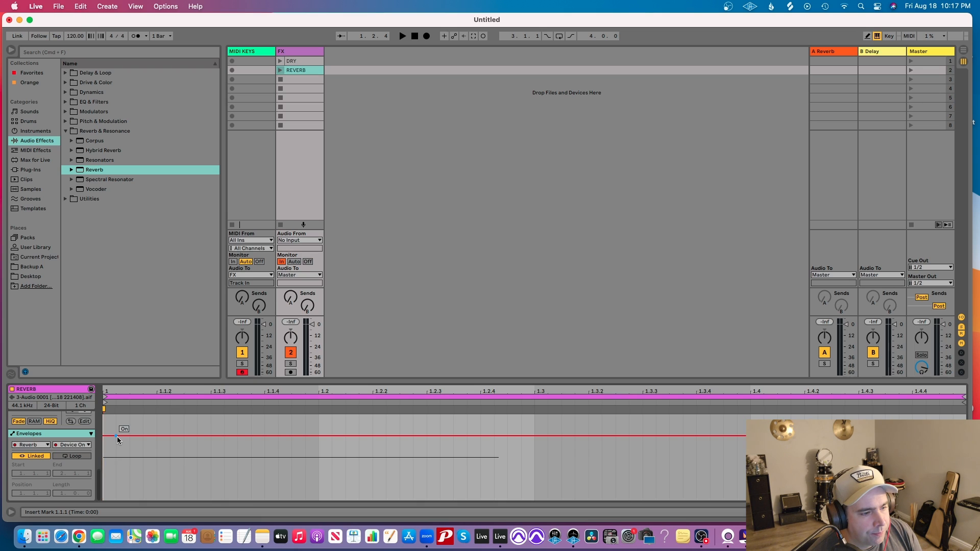
- Show the FX track's Reverb device, launch the REVERB and DRY clips in turn to test the switching, and stop playback
{"action": "left_click", "coordinate": [298, 53]}
{"action": "double_click", "coordinate": [297, 53]}
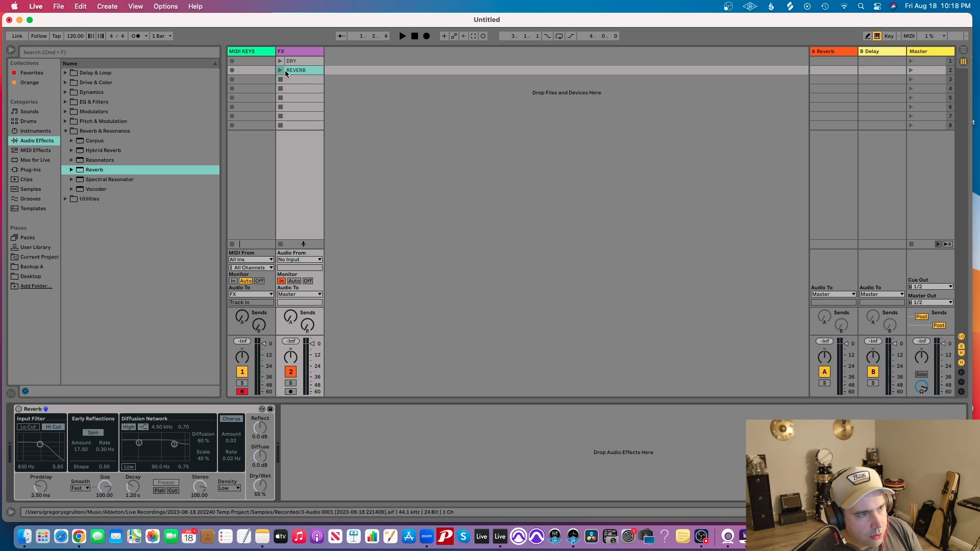
{"action": "left_click", "coordinate": [280, 70]}
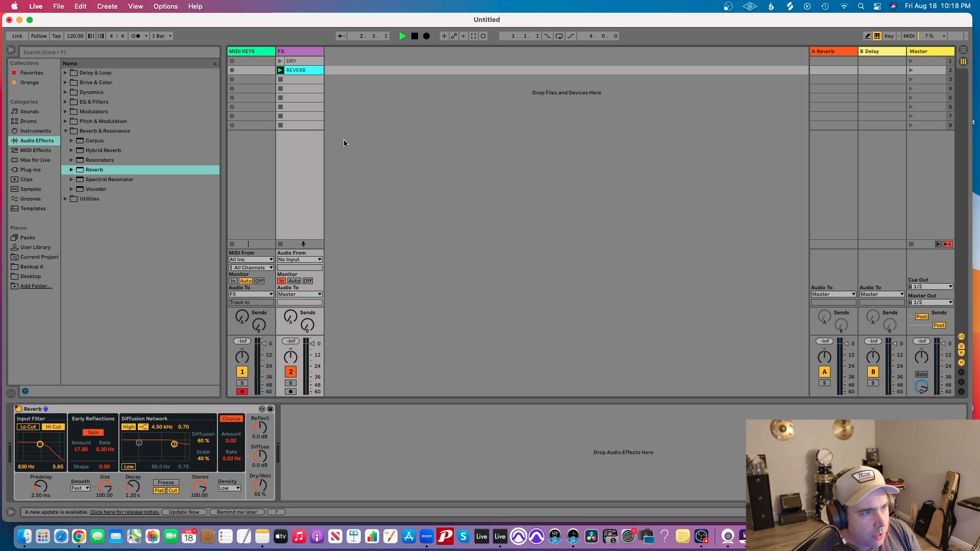
{"action": "left_click", "coordinate": [280, 61]}
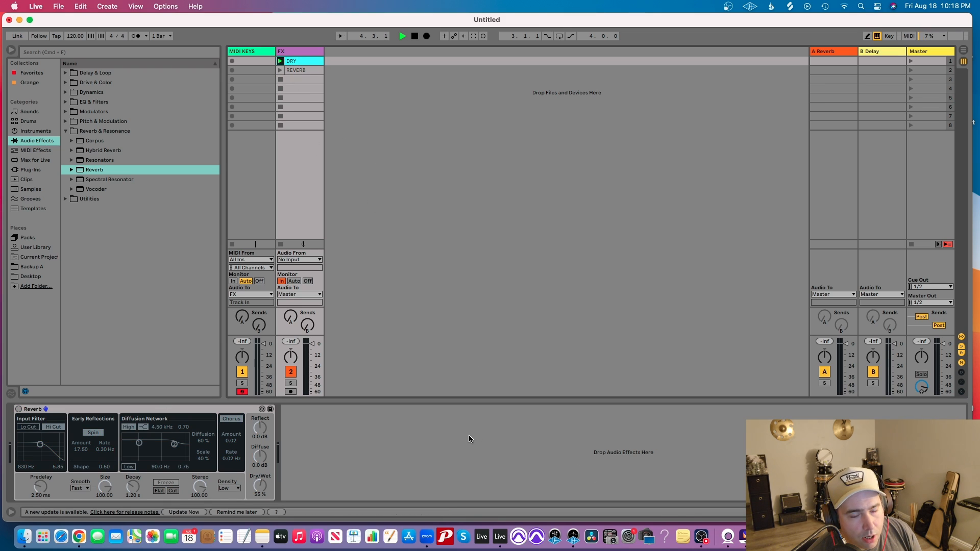
{"action": "key", "text": "space"}
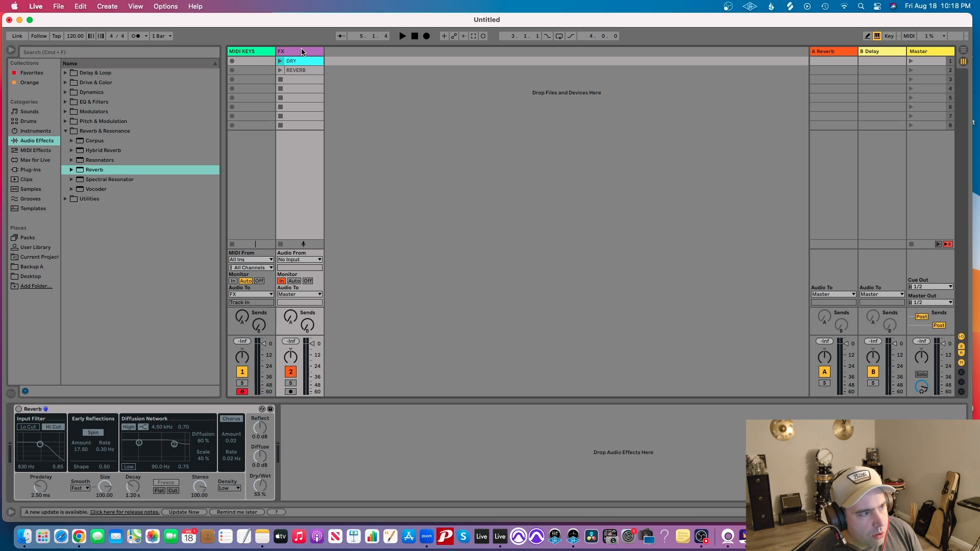
- Add the Saturator from the Drive & Color audio effects to the FX track
{"action": "left_click", "coordinate": [65, 131]}
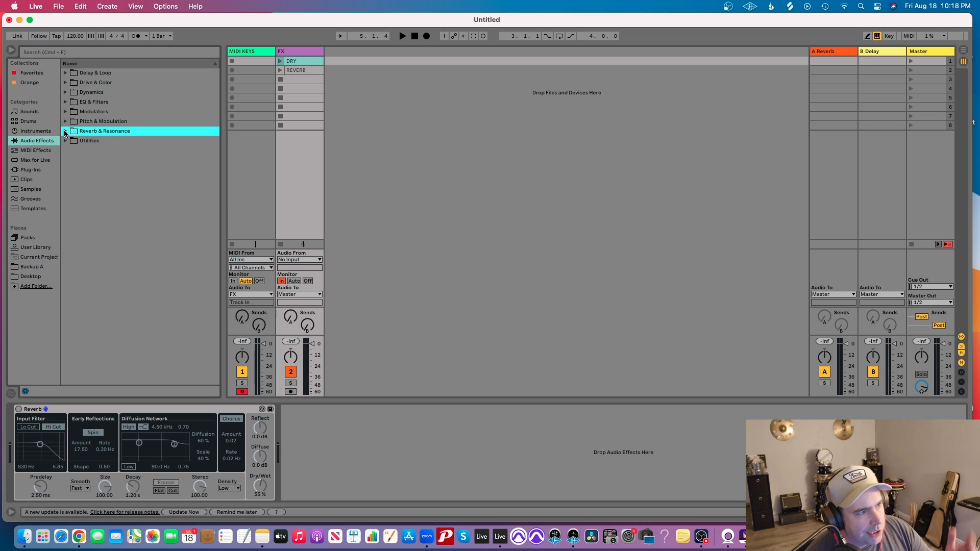
{"action": "left_click", "coordinate": [66, 82]}
{"action": "left_click_drag", "start_coordinate": [83, 173], "coordinate": [295, 50]}
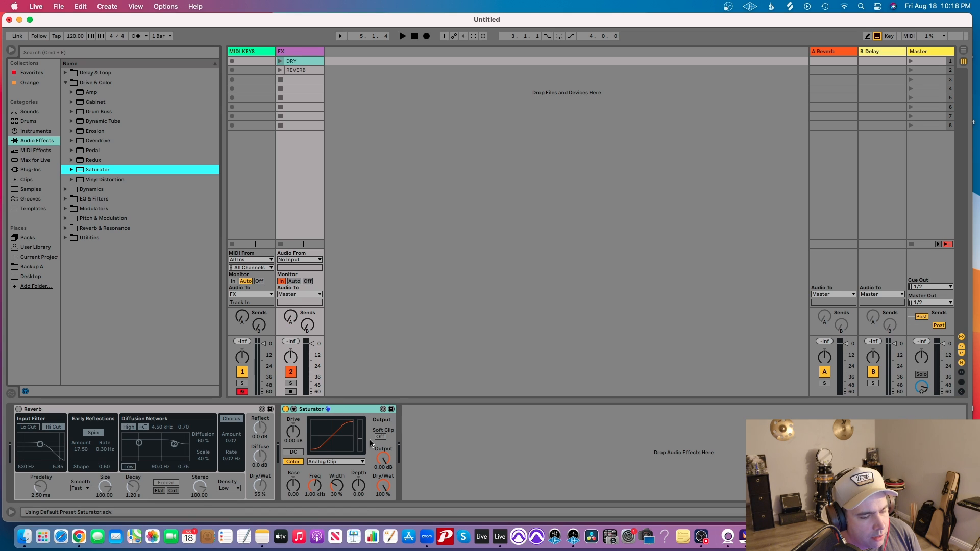
- Set the Saturator's Drive to 36.0 dB and lower its Output to -29.4 dB
{"action": "left_click_drag", "start_coordinate": [383, 457], "coordinate": [383, 497]}
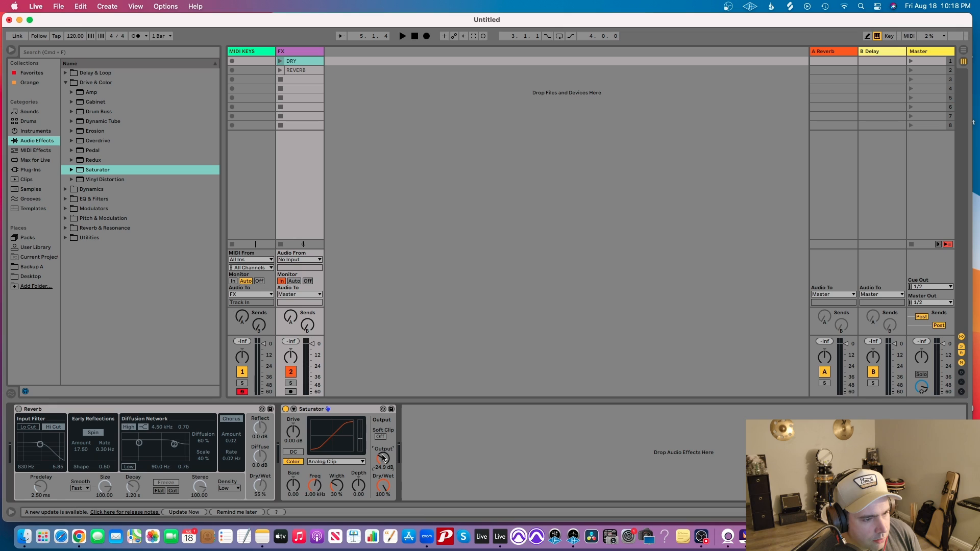
{"action": "left_click_drag", "start_coordinate": [293, 433], "coordinate": [295, 432]}
{"action": "left_click_drag", "start_coordinate": [383, 457], "coordinate": [383, 458]}
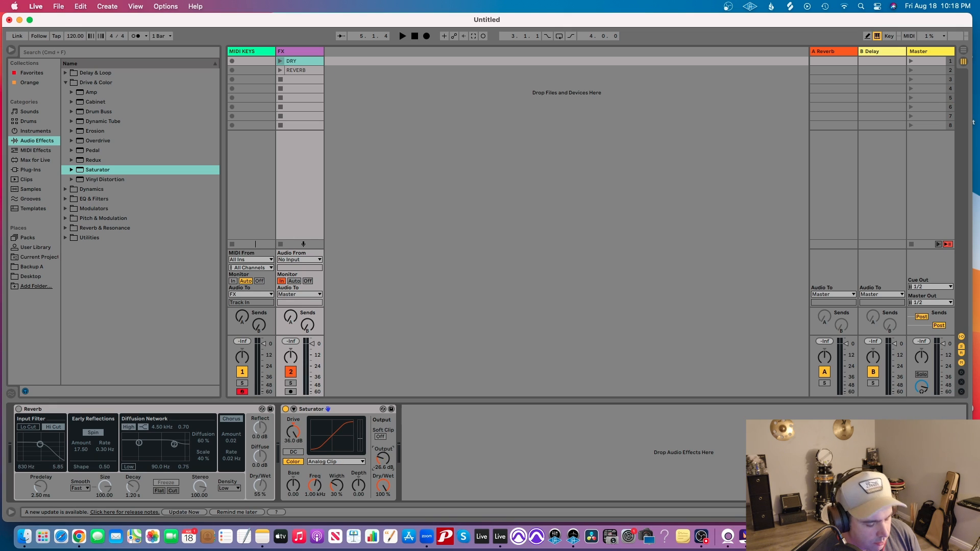
{"action": "left_click_drag", "start_coordinate": [383, 458], "coordinate": [382, 461]}
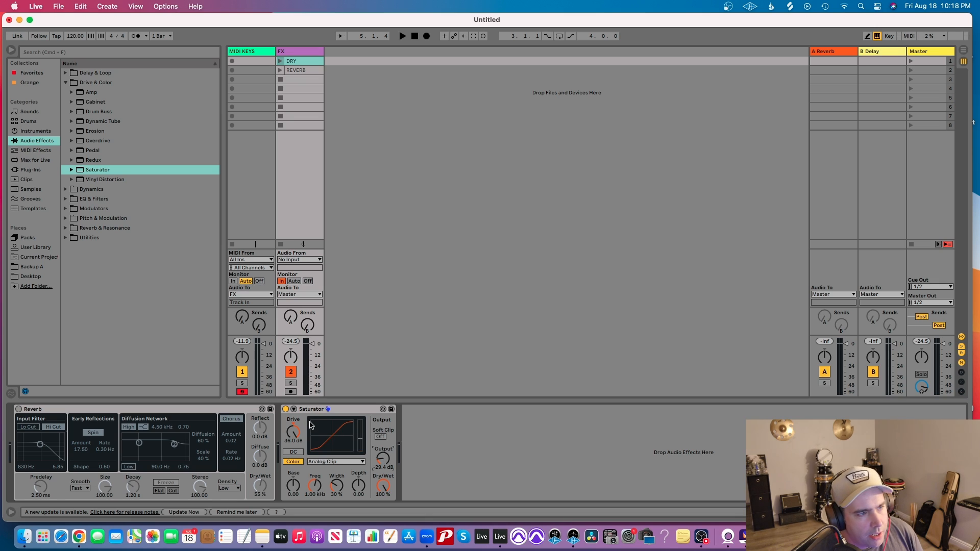
- Copy the DRY clip into the third slot of the FX track and switch the Saturator device off
{"action": "left_click", "coordinate": [299, 62]}
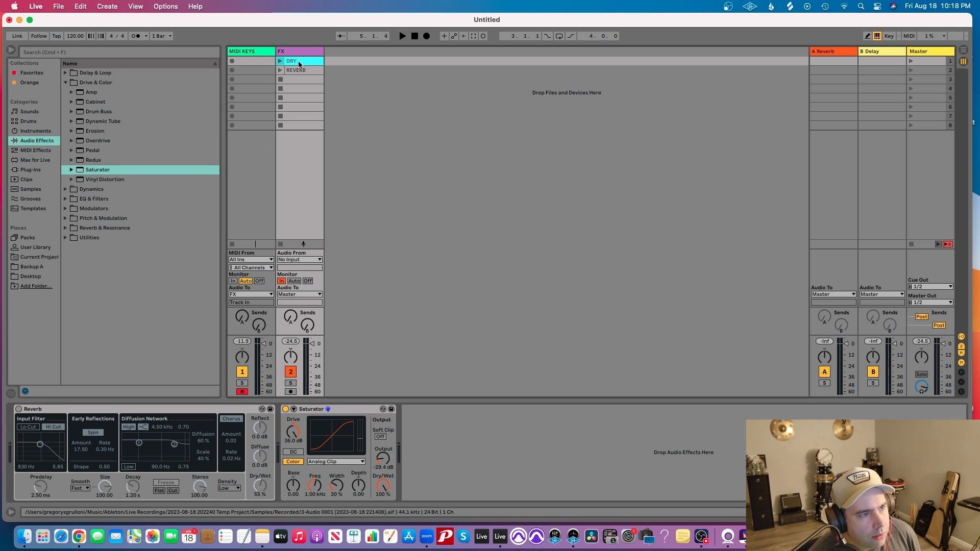
{"action": "left_click_drag", "start_coordinate": [299, 63], "coordinate": [298, 81]}
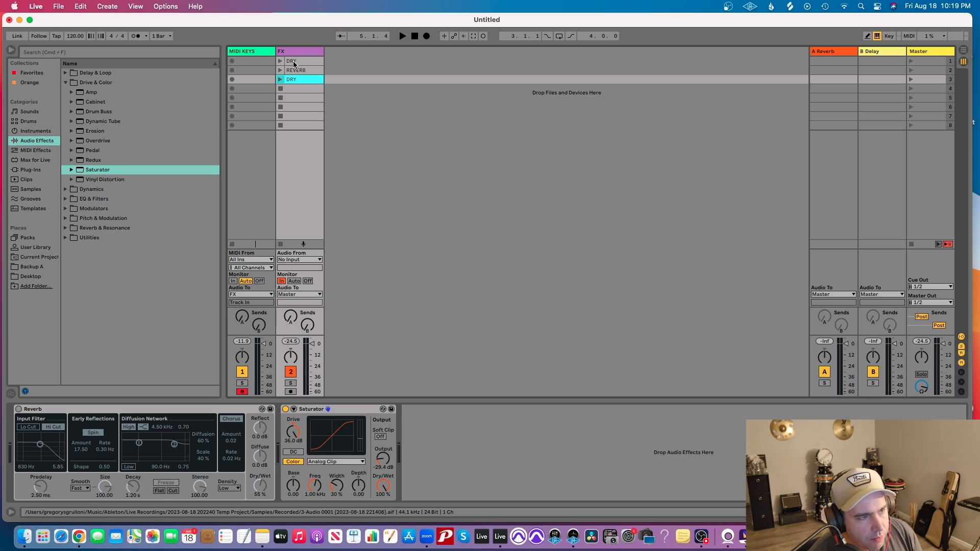
{"action": "left_click", "coordinate": [283, 407]}
{"action": "left_click", "coordinate": [286, 409]}
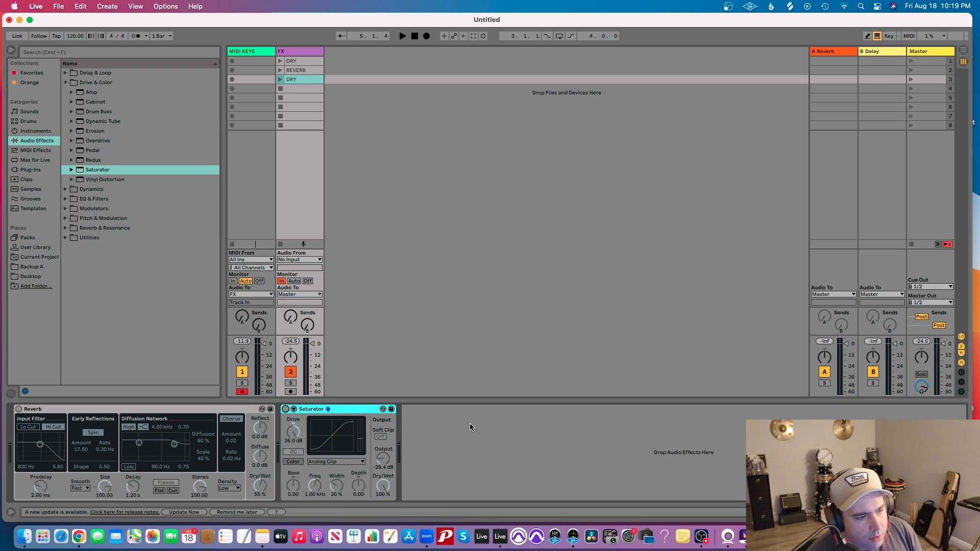
- In the third-slot clip's envelopes, choose Saturator with Device On and raise the envelope line to On for the whole clip
{"action": "left_click", "coordinate": [279, 79]}
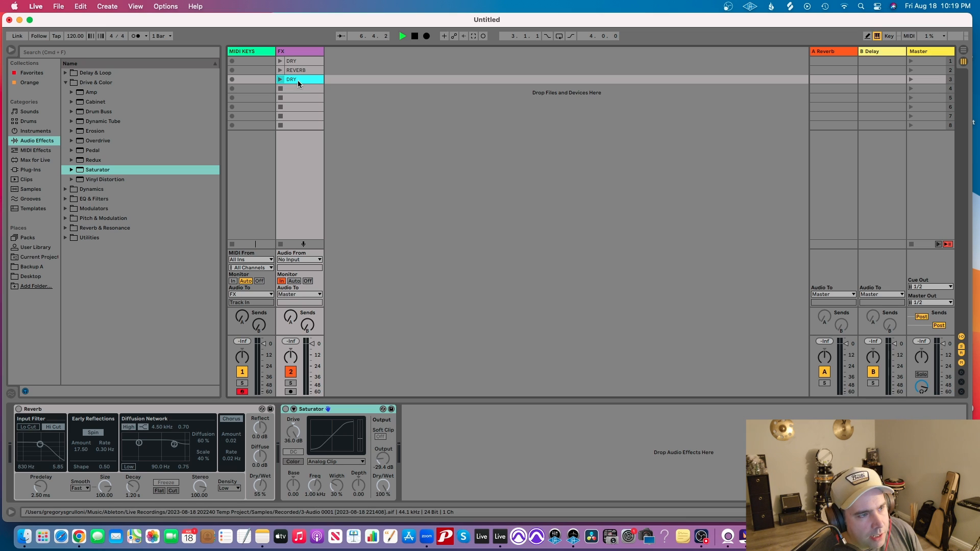
{"action": "double_click", "coordinate": [296, 79]}
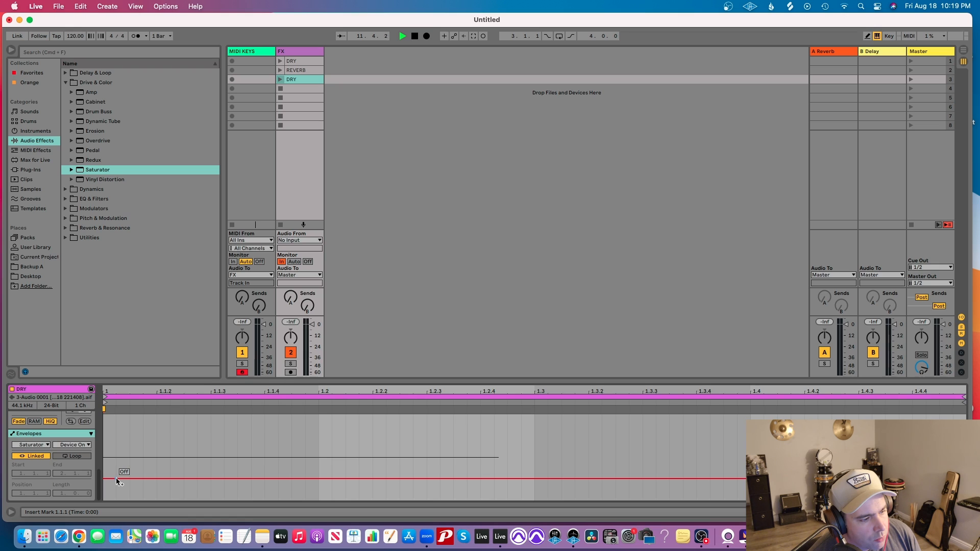
{"action": "left_click_drag", "start_coordinate": [117, 479], "coordinate": [117, 435]}
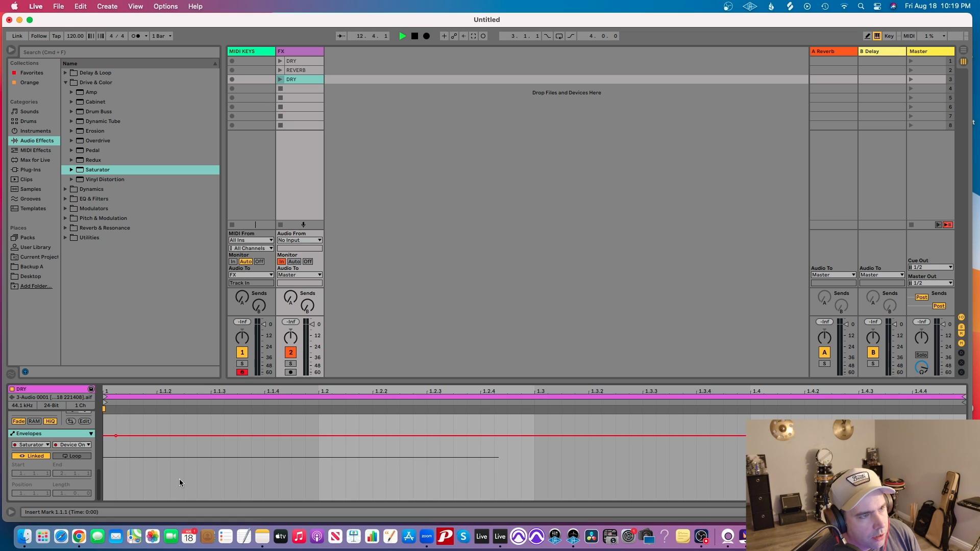
- Rename the copied clip in the third slot of the FX track as SATURATION
{"action": "left_click", "coordinate": [305, 52]}
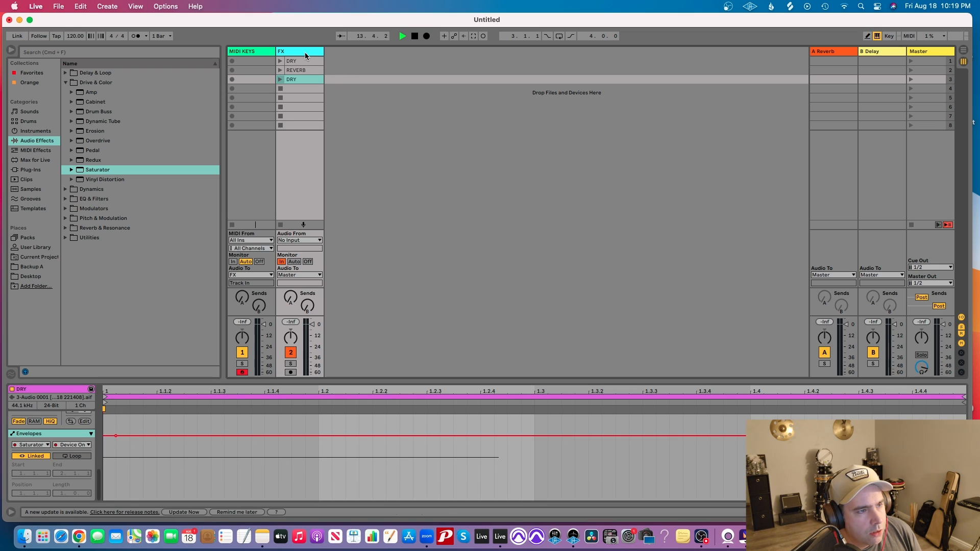
{"action": "key", "text": "super+r"}
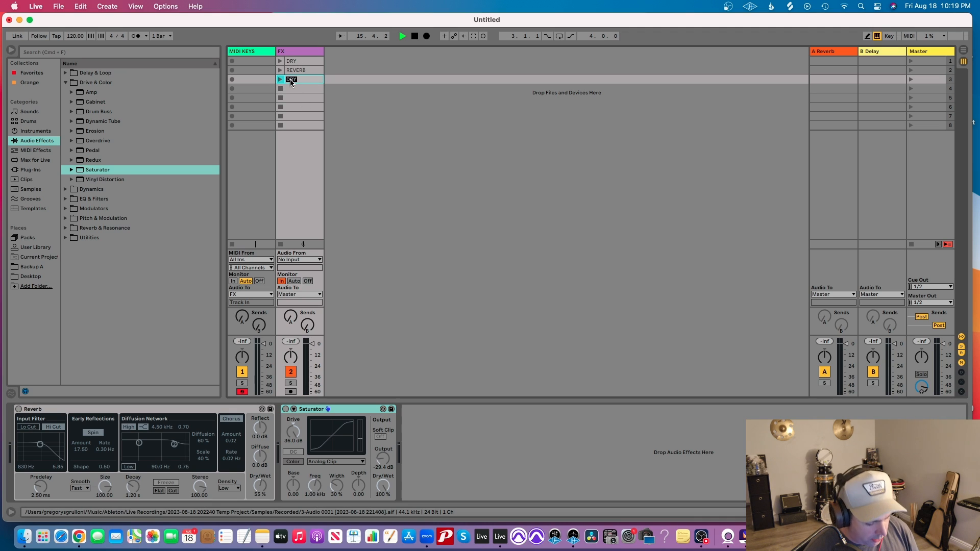
{"action": "type", "text": "SATUR"}
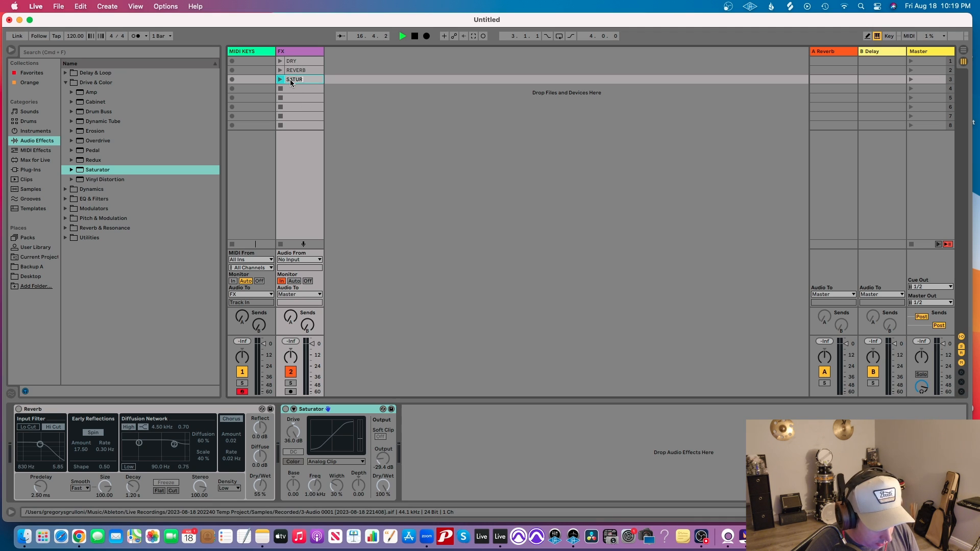
{"action": "type", "text": "ATION"}
{"action": "key", "text": "Return"}
{"action": "left_click", "coordinate": [357, 123]}
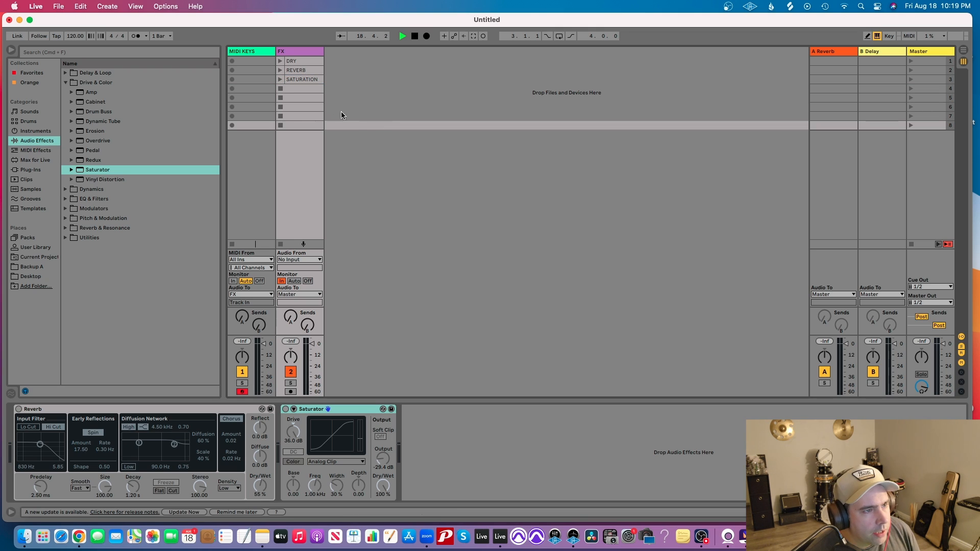
- Launch the SATURATION, REVERB and DRY clips in turn to test the effect switching, and stop playback and the clip
{"action": "left_click", "coordinate": [280, 79]}
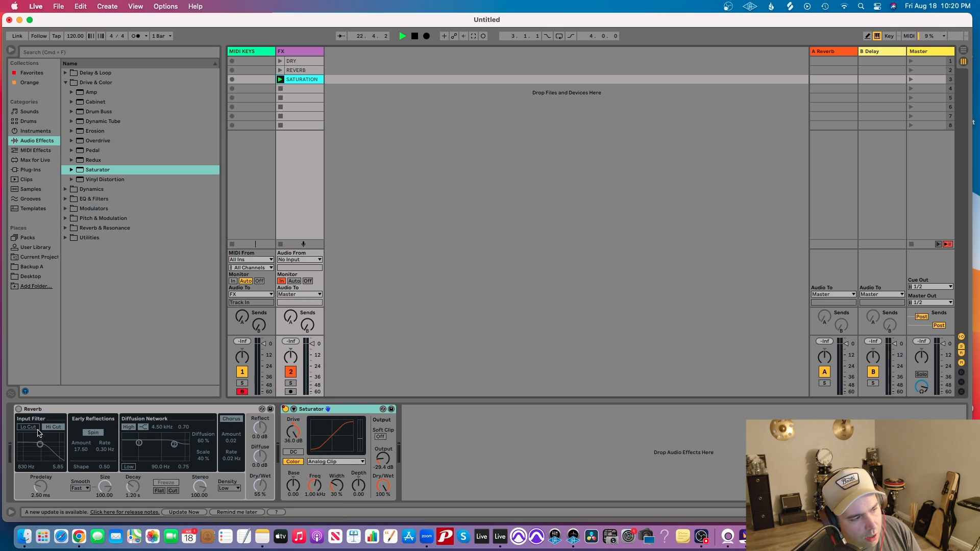
{"action": "left_click", "coordinate": [279, 70]}
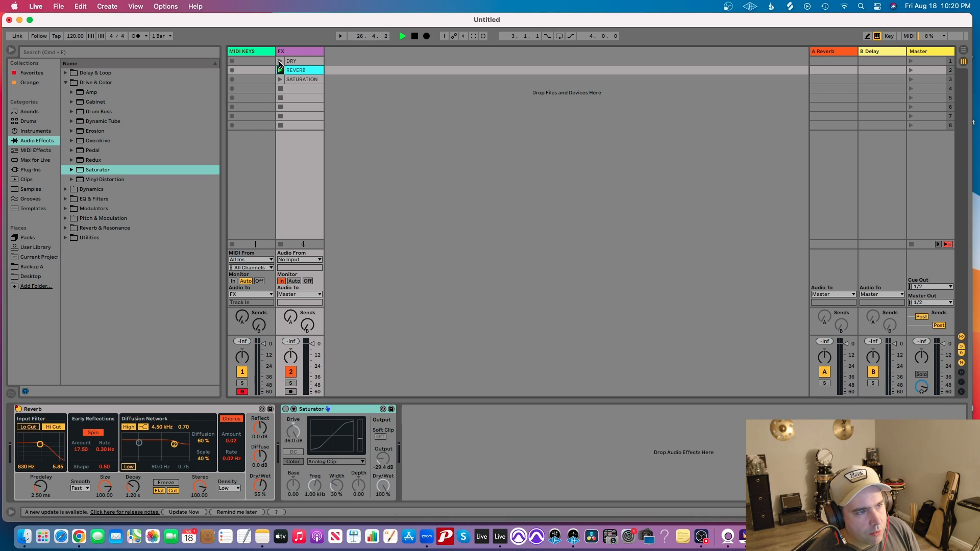
{"action": "left_click", "coordinate": [279, 61]}
{"action": "left_click", "coordinate": [415, 37]}
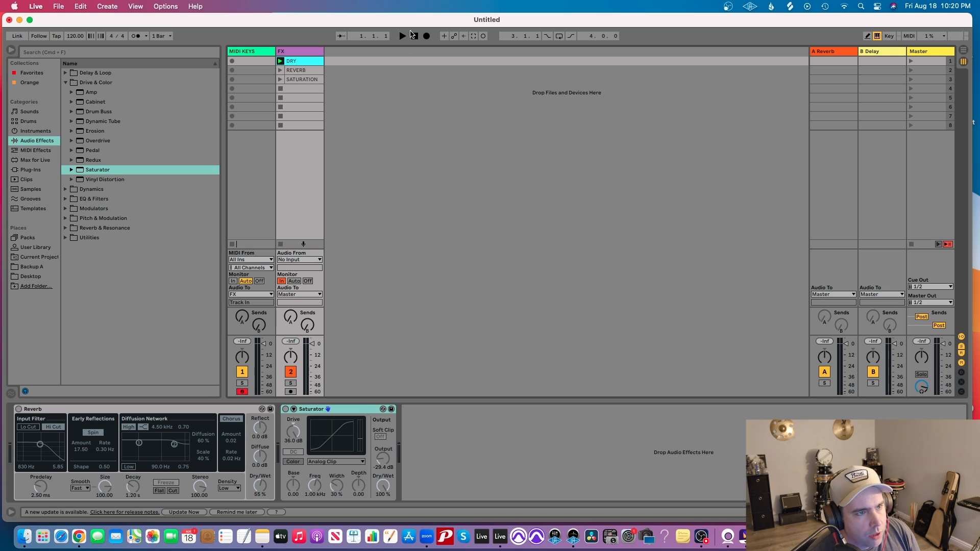
{"action": "left_click", "coordinate": [280, 89]}
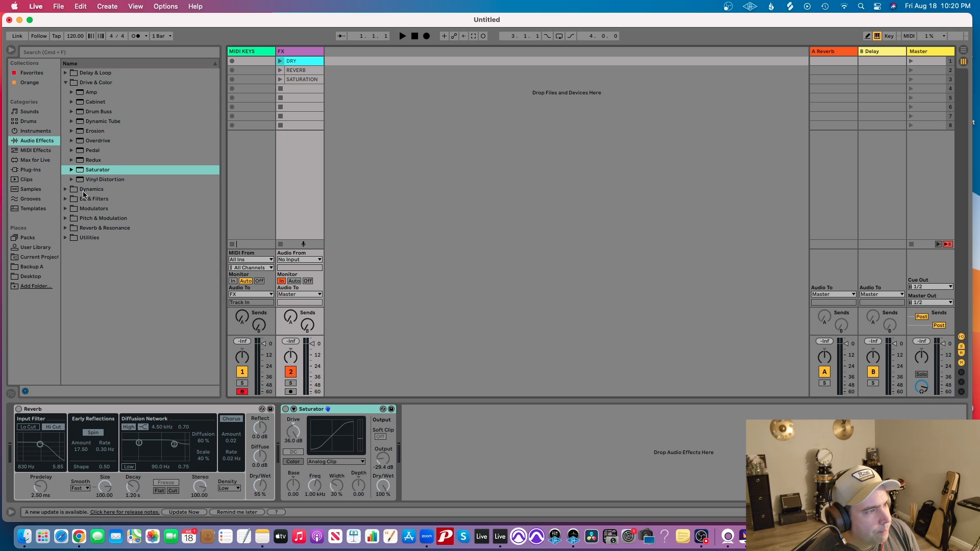
- Add the Delay from the Delay & Loop audio effects to the FX track and enable its Ping Pong mode
{"action": "left_click", "coordinate": [65, 82]}
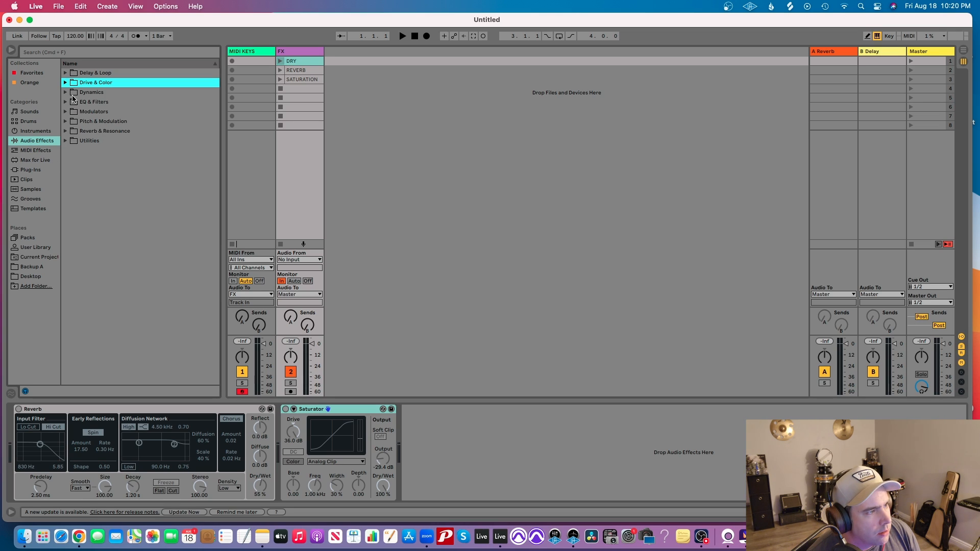
{"action": "left_click", "coordinate": [64, 63]}
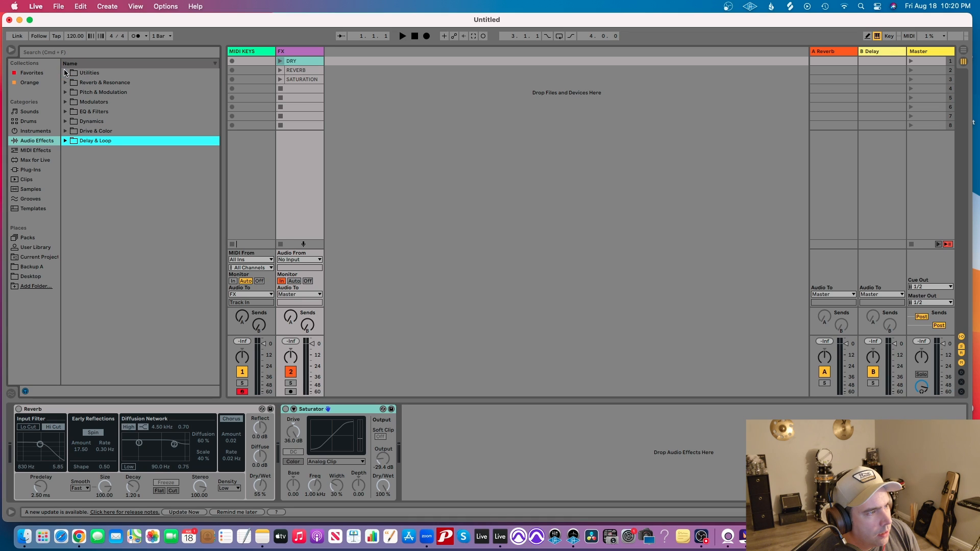
{"action": "left_click", "coordinate": [66, 141]}
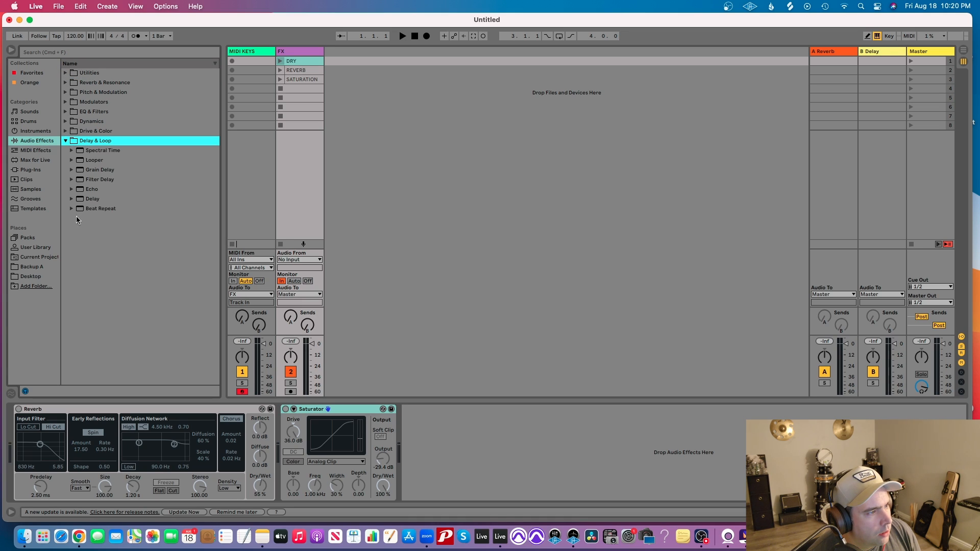
{"action": "left_click", "coordinate": [80, 199]}
{"action": "left_click_drag", "start_coordinate": [80, 199], "coordinate": [290, 49]}
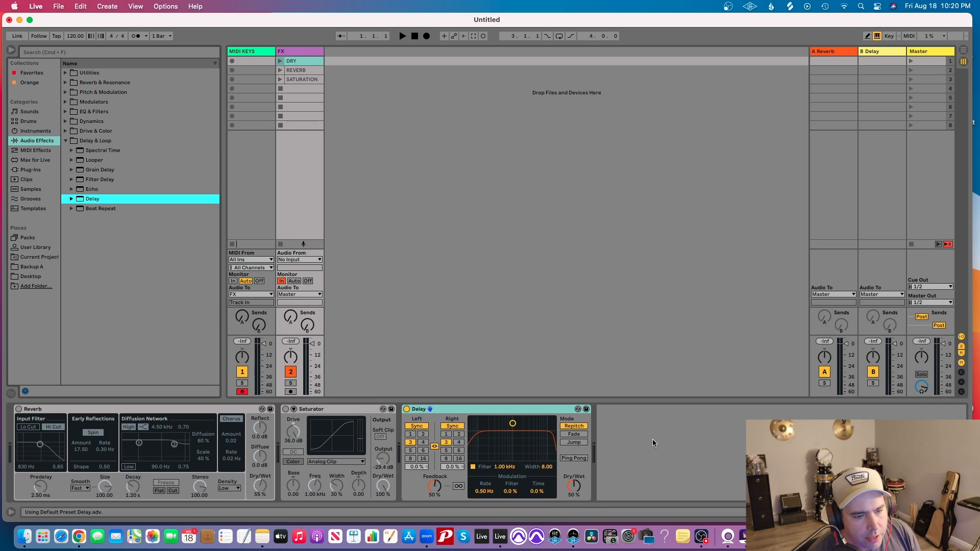
{"action": "left_click", "coordinate": [567, 457]}
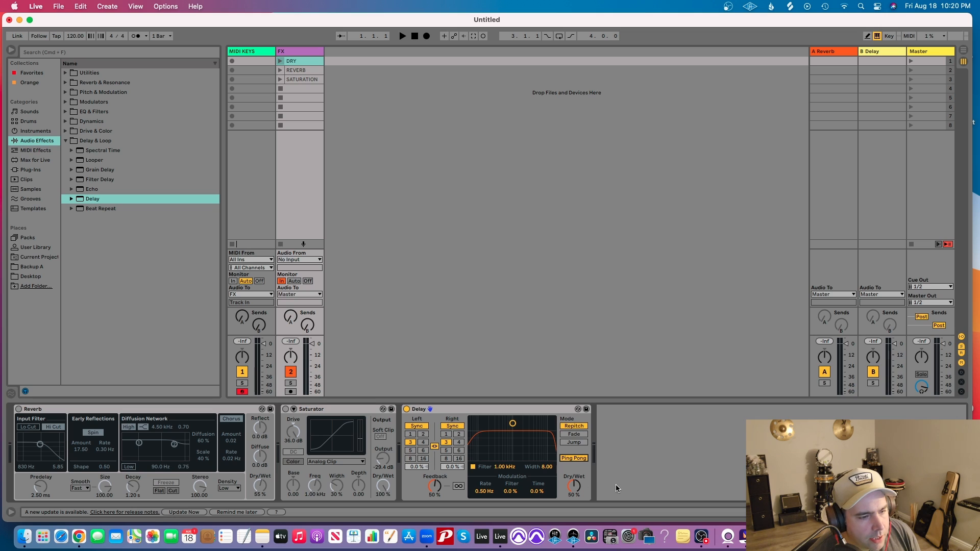
- Copy the DRY clip into the fourth slot of the FX track, launch the copy briefly and stop playback
{"action": "left_click", "coordinate": [366, 69]}
{"action": "left_click", "coordinate": [308, 52]}
{"action": "left_click", "coordinate": [298, 62]}
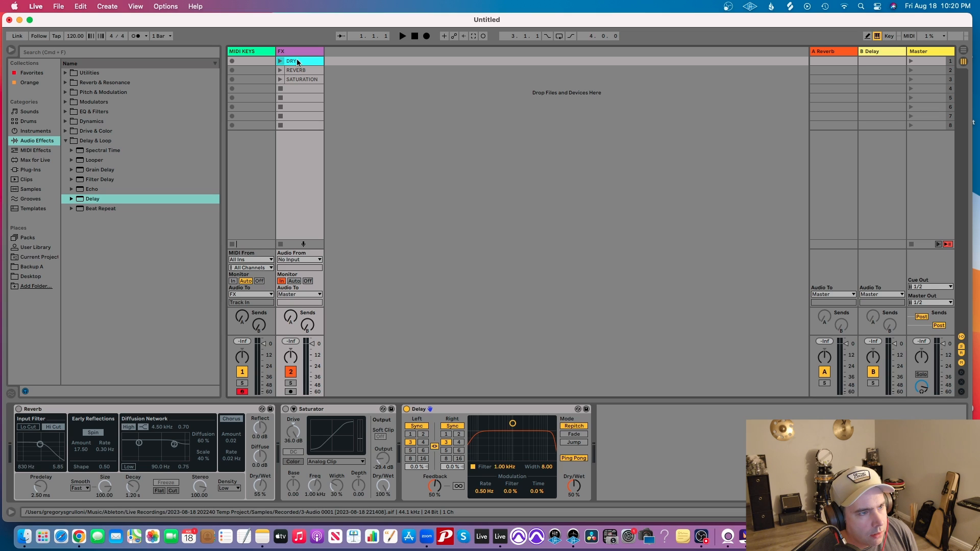
{"action": "left_click_drag", "start_coordinate": [298, 62], "coordinate": [295, 90]}
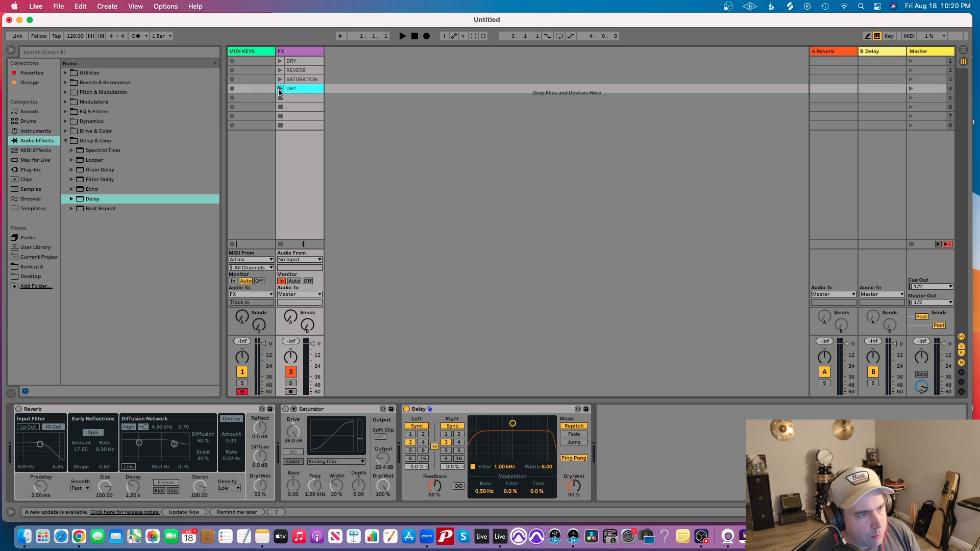
{"action": "left_click", "coordinate": [279, 90]}
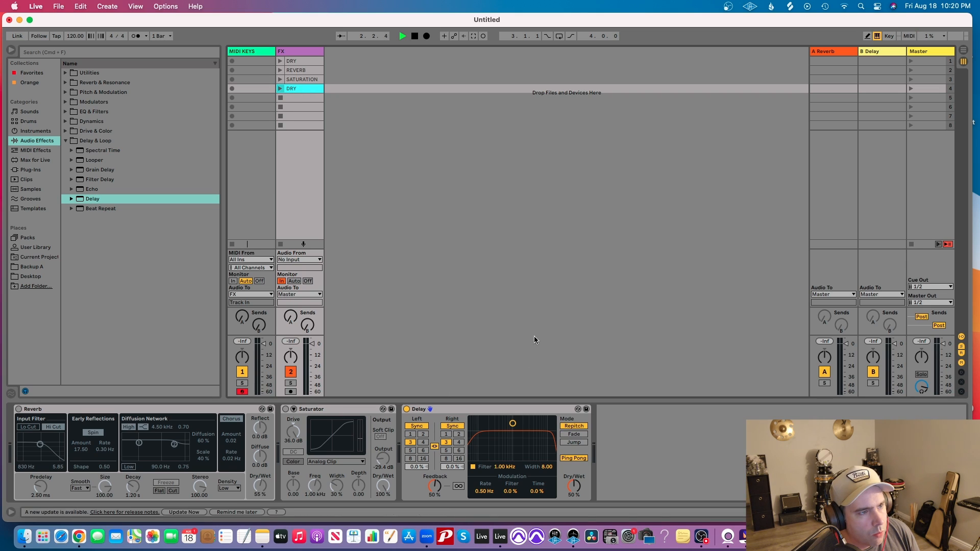
{"action": "left_click", "coordinate": [415, 37]}
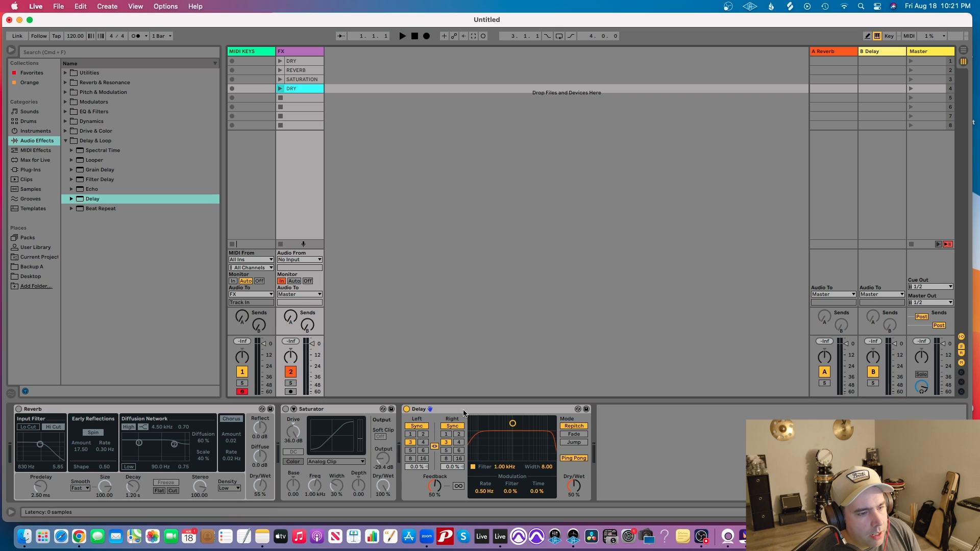
- Switch off the Delay device on the FX track
{"action": "left_click", "coordinate": [433, 411]}
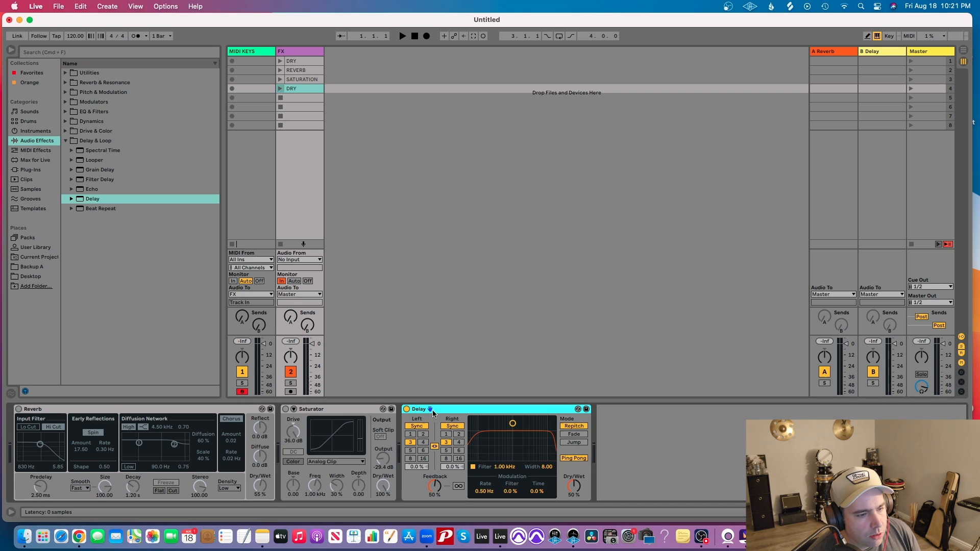
{"action": "left_click", "coordinate": [406, 408]}
{"action": "left_click", "coordinate": [672, 429]}
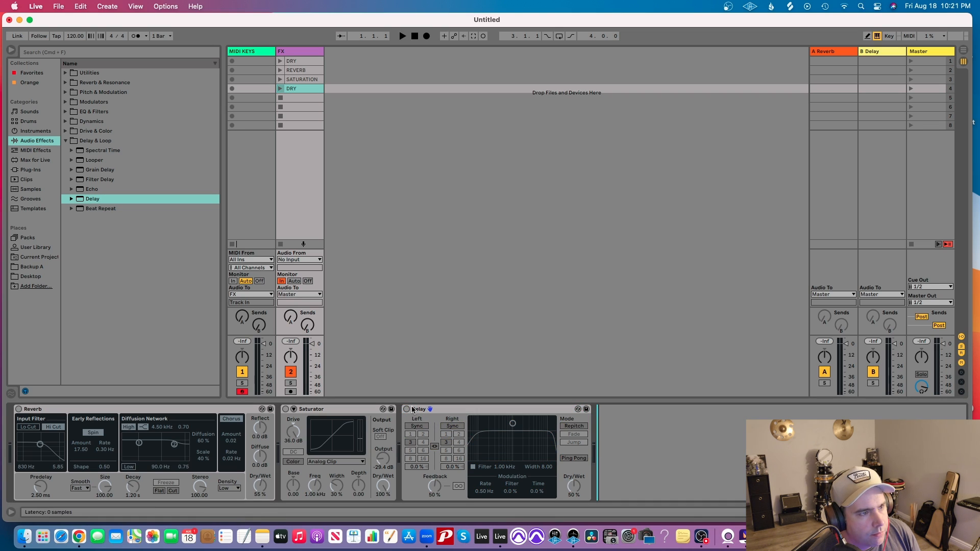
- In the fourth-slot clip's envelopes, choose Delay with Device On, raise the envelope line to On throughout, and stop playback
{"action": "left_click", "coordinate": [280, 89]}
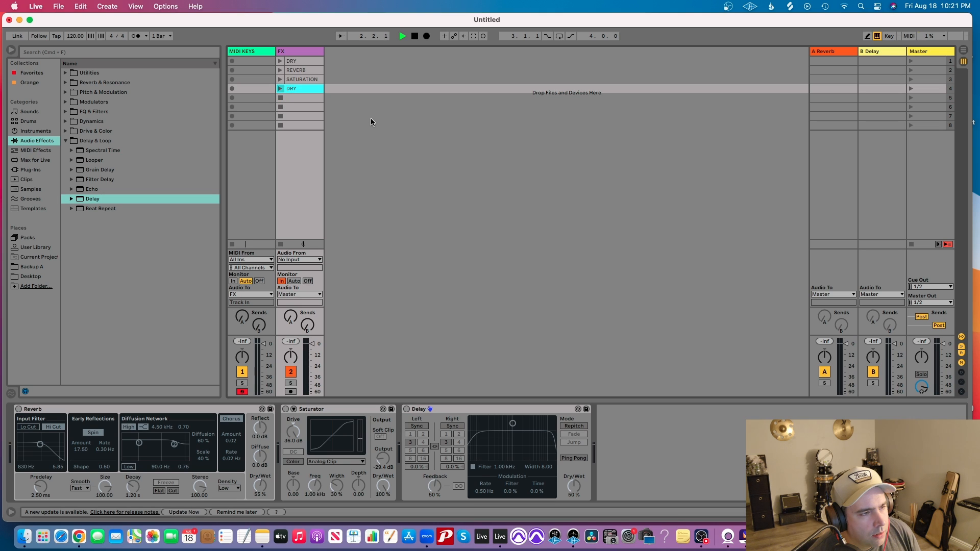
{"action": "double_click", "coordinate": [294, 89]}
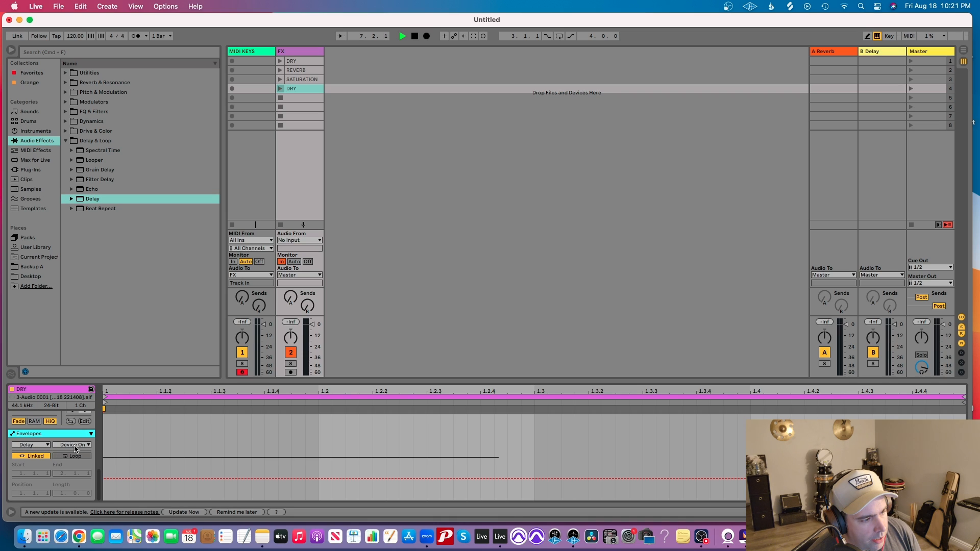
{"action": "left_click", "coordinate": [115, 478]}
{"action": "left_click_drag", "start_coordinate": [116, 478], "coordinate": [117, 436]}
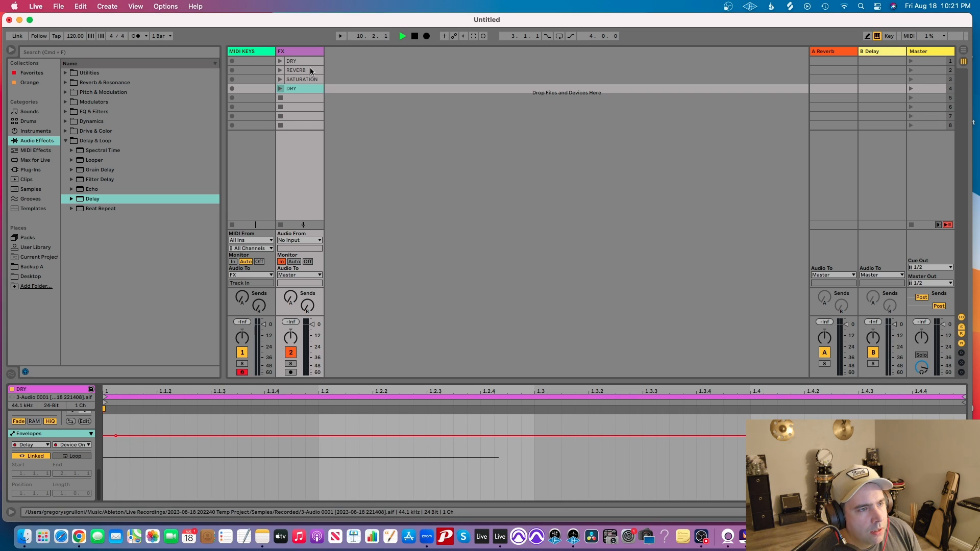
{"action": "left_click", "coordinate": [415, 36]}
- Rename the DRY copy in the FX track's fourth slot as DELAY
{"action": "left_click", "coordinate": [304, 53]}
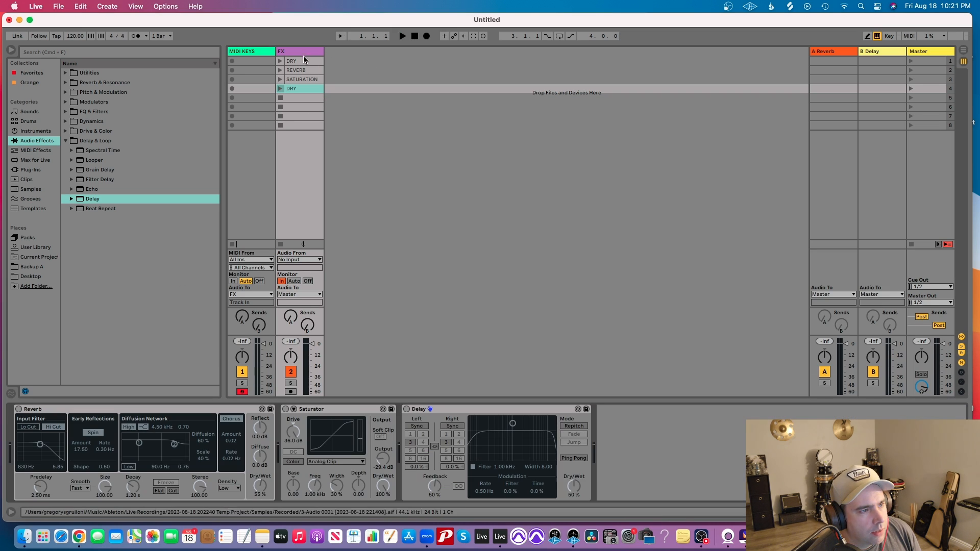
{"action": "left_click", "coordinate": [292, 89]}
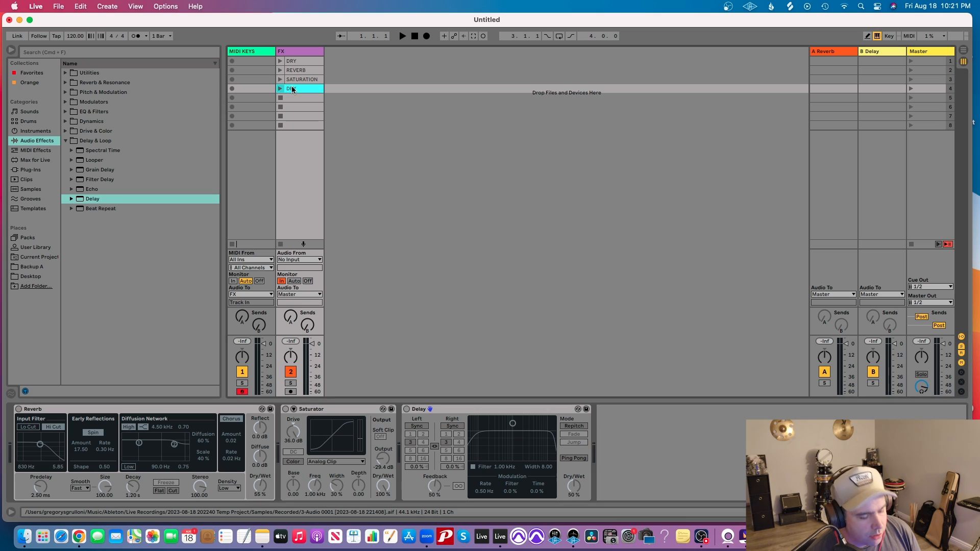
{"action": "key", "text": "super+r"}
{"action": "type", "text": "DELAY"}
{"action": "left_click", "coordinate": [363, 124]}
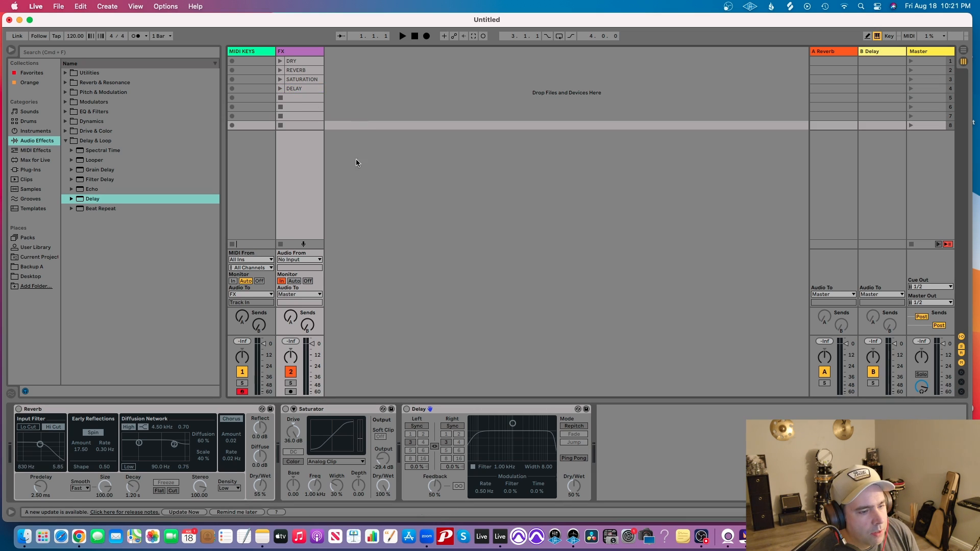
- Launch the DELAY clip on the FX track to test the effect and stop playback
{"action": "left_click", "coordinate": [279, 88]}
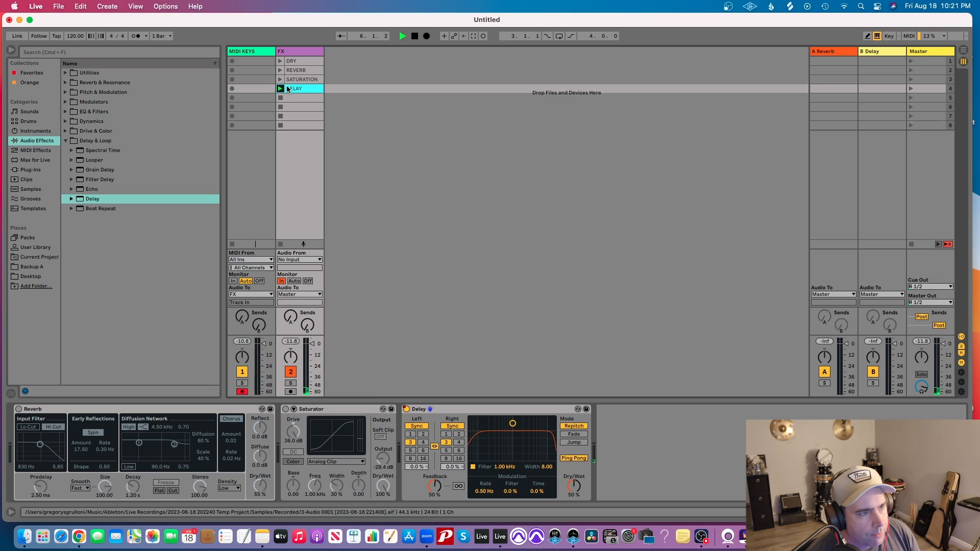
{"action": "left_click", "coordinate": [414, 40]}
{"action": "left_click", "coordinate": [415, 41]}
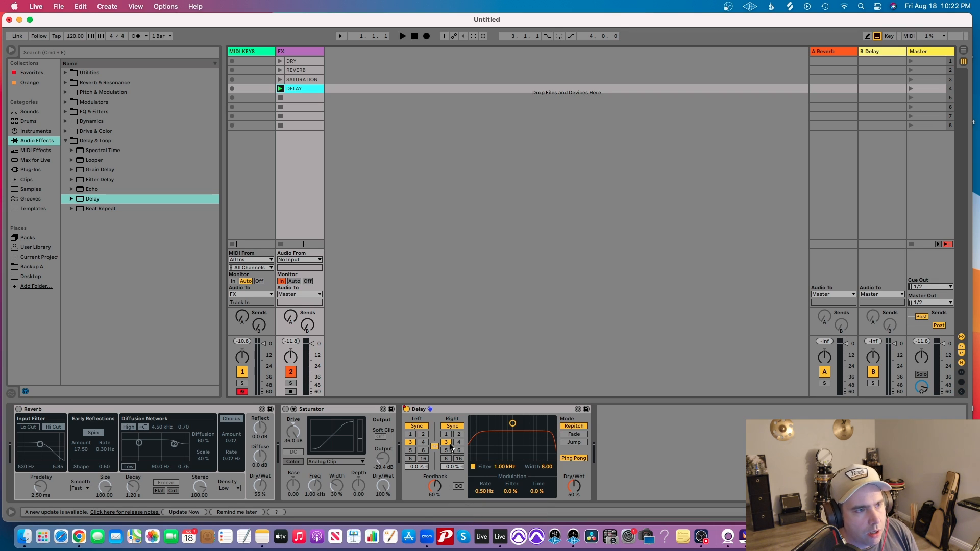
- Copy the DRY clip into the fifth slot of the FX track and rename the copy SAT/DELAY
{"action": "left_click", "coordinate": [289, 60]}
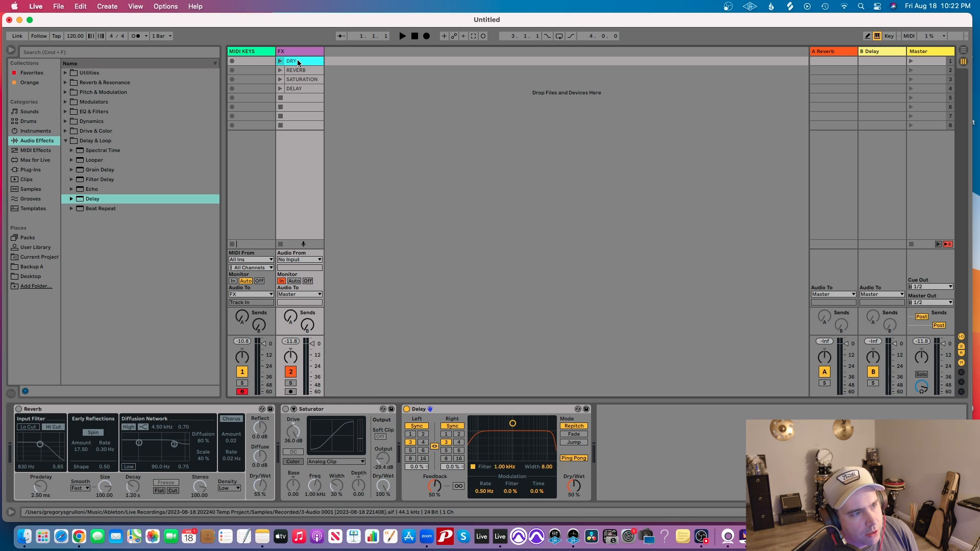
{"action": "left_click_drag", "start_coordinate": [298, 62], "coordinate": [295, 97]}
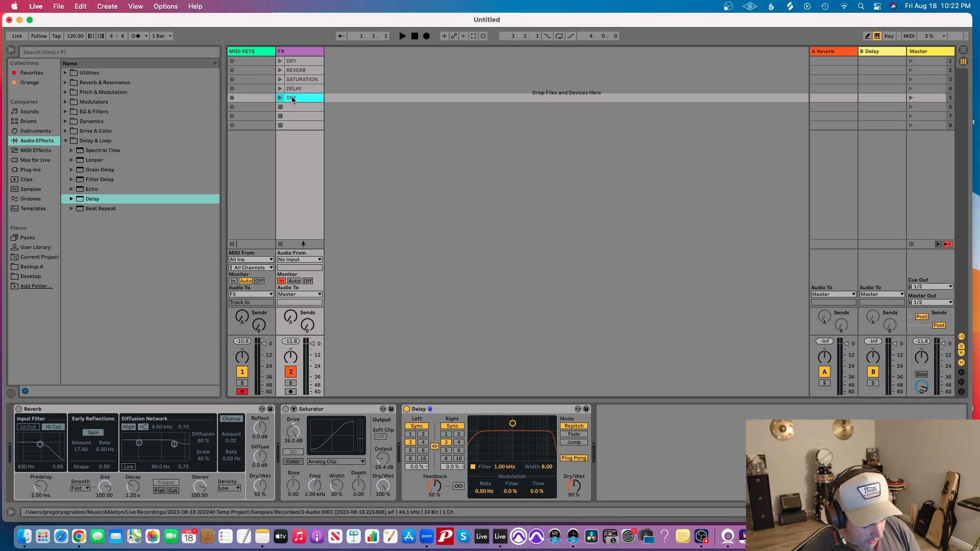
{"action": "type", "text": "SAT/"}
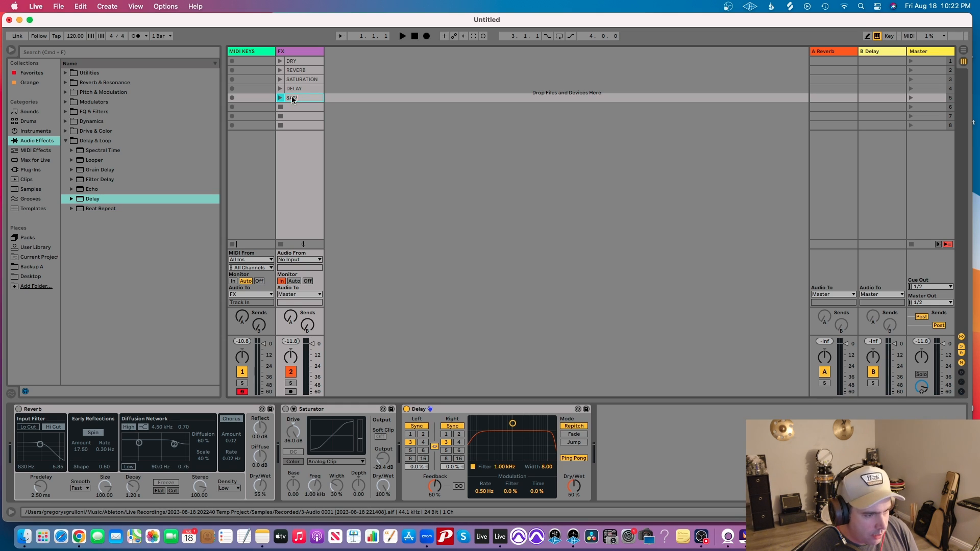
{"action": "type", "text": "DELAY"}
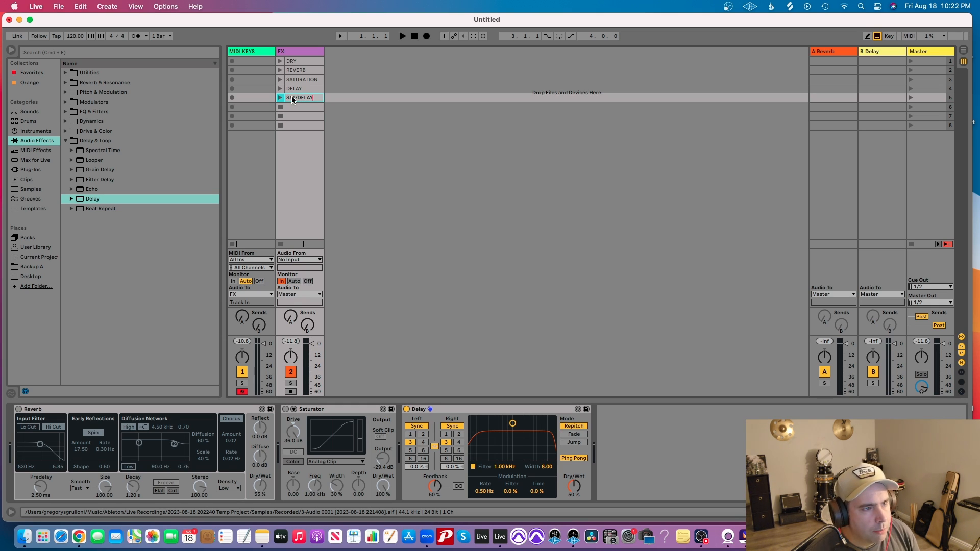
{"action": "left_click", "coordinate": [374, 118]}
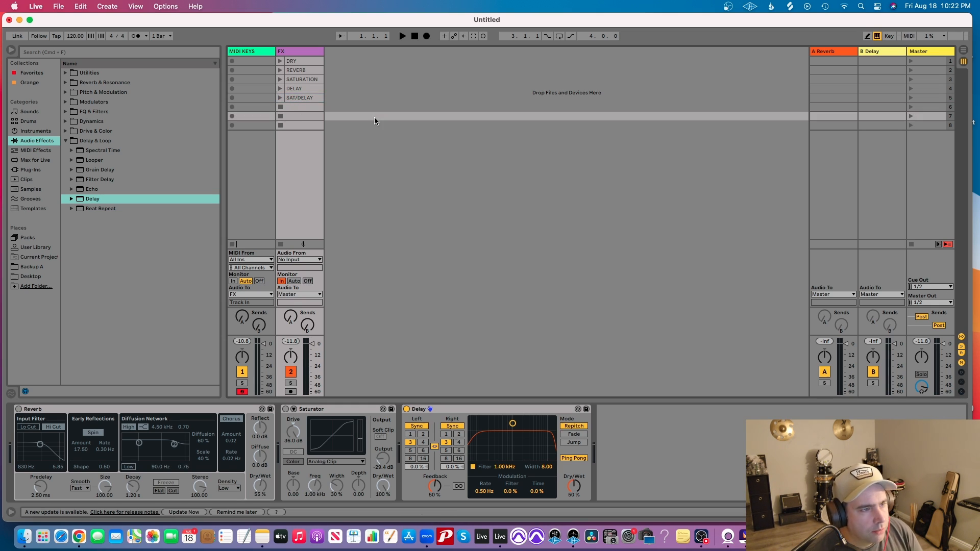
- Launch the SAT/DELAY clip in the fifth slot to test it
{"action": "left_click", "coordinate": [291, 99]}
{"action": "double_click", "coordinate": [296, 99]}
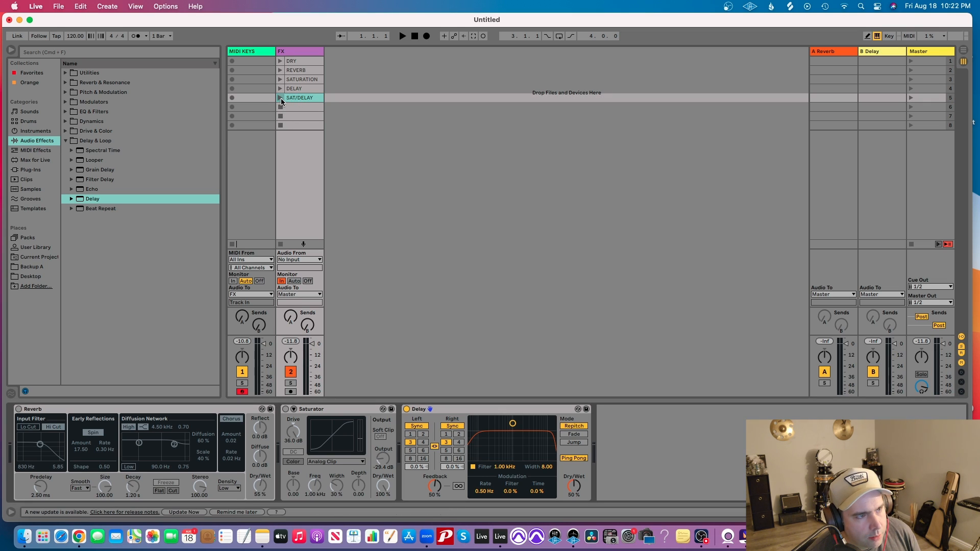
{"action": "left_click", "coordinate": [280, 98]}
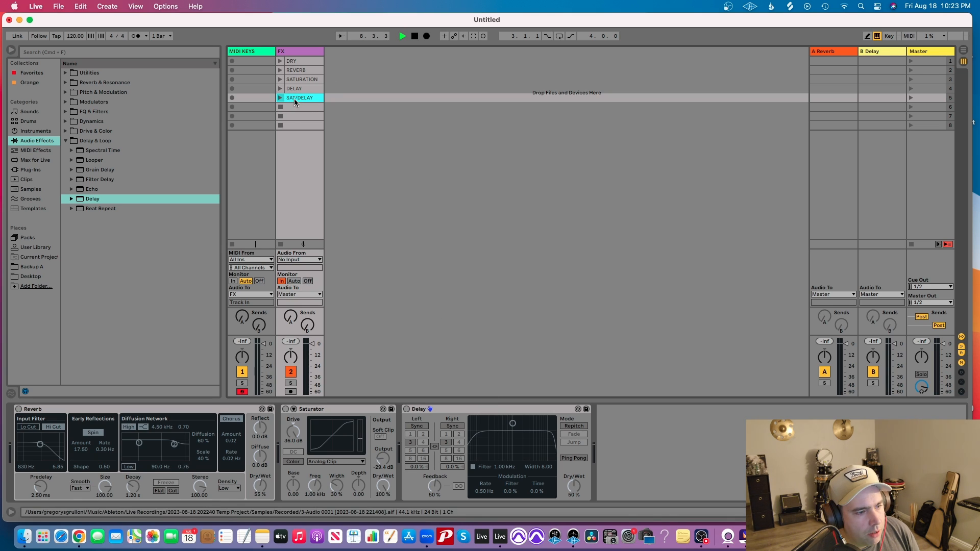
- Target the Saturator's Device On in the SAT/DELAY clip's envelopes and raise the envelope line to On throughout
{"action": "left_click", "coordinate": [286, 413]}
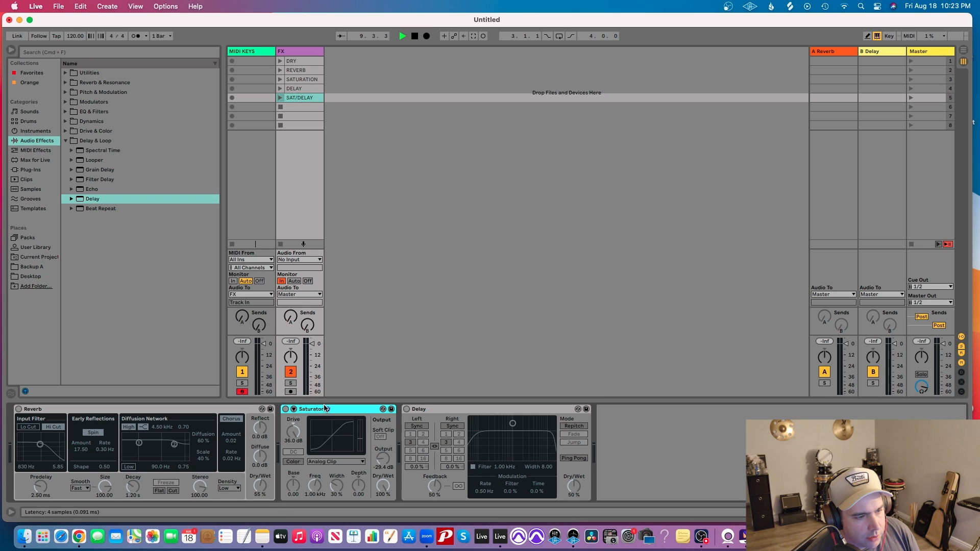
{"action": "left_click", "coordinate": [285, 410]}
{"action": "left_click", "coordinate": [286, 410]}
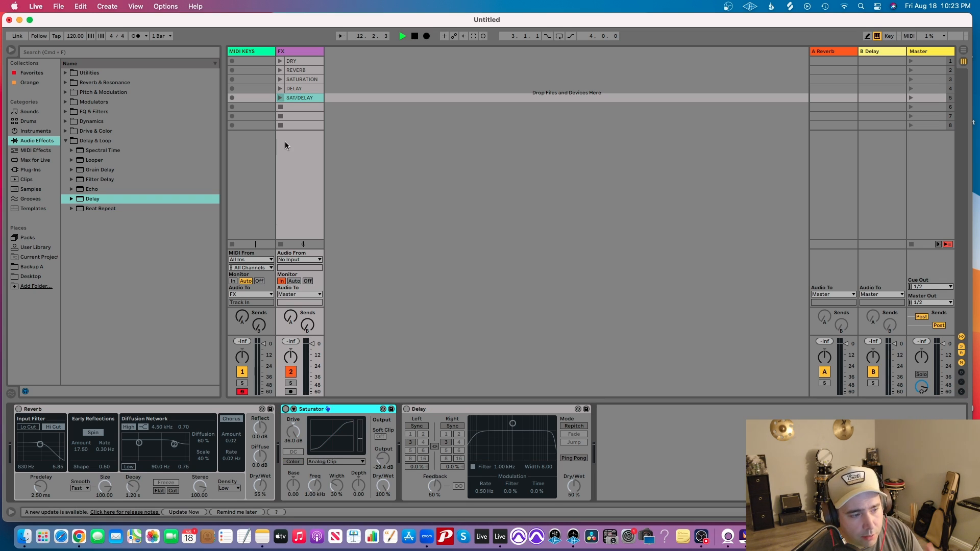
{"action": "double_click", "coordinate": [295, 97]}
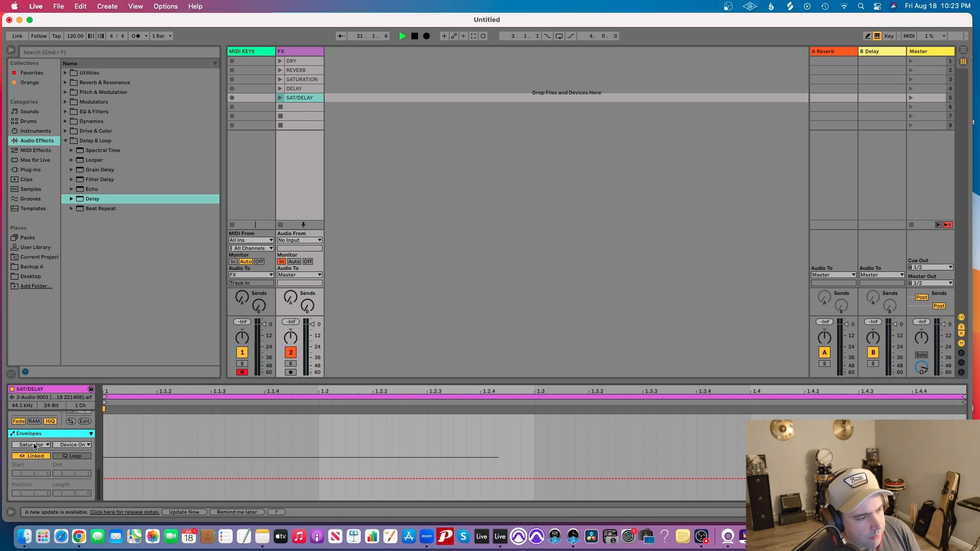
{"action": "left_click", "coordinate": [113, 479]}
{"action": "left_click_drag", "start_coordinate": [116, 476], "coordinate": [116, 435]}
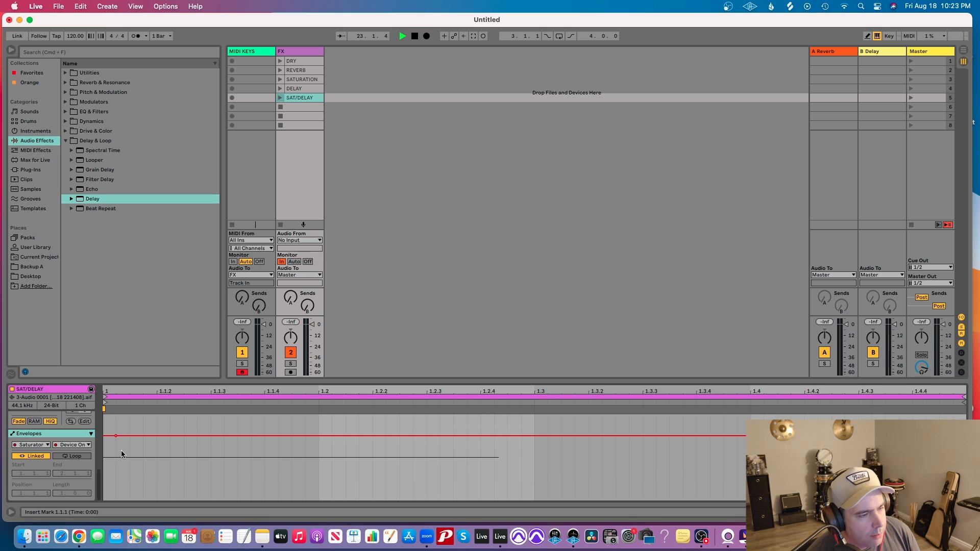
- Target the Delay's Device On in the SAT/DELAY clip's envelopes and raise the envelope line to On throughout
{"action": "left_click", "coordinate": [295, 53]}
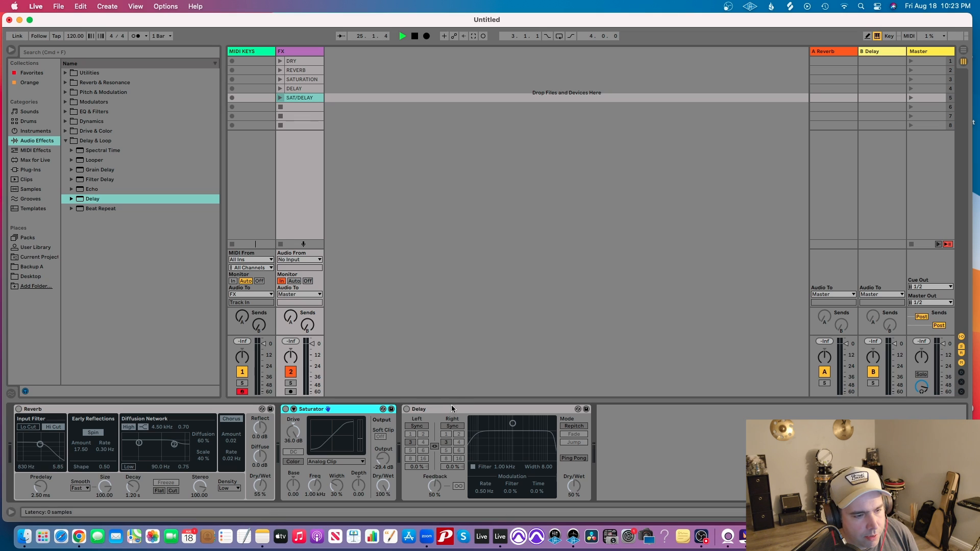
{"action": "left_click", "coordinate": [406, 409]}
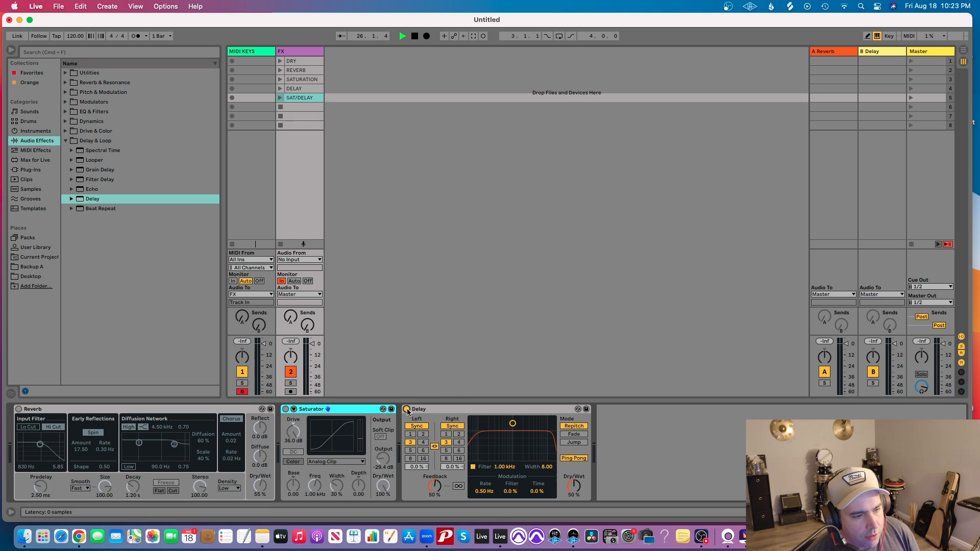
{"action": "left_click", "coordinate": [406, 409]}
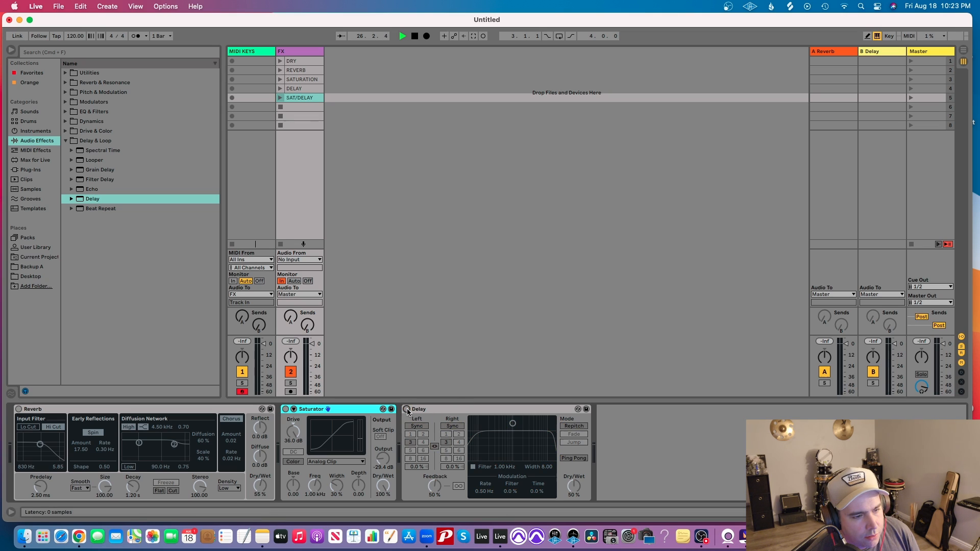
{"action": "left_click", "coordinate": [294, 97]}
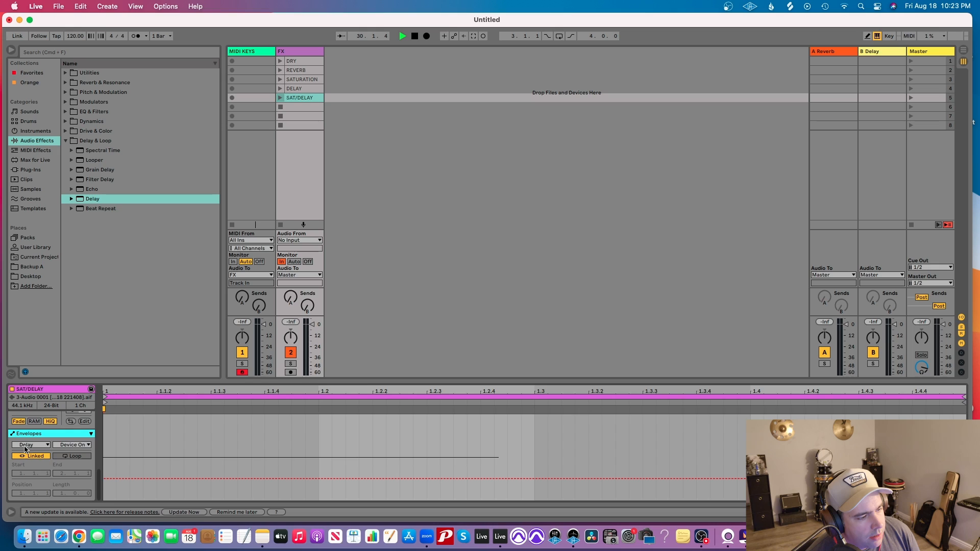
{"action": "left_click", "coordinate": [116, 478]}
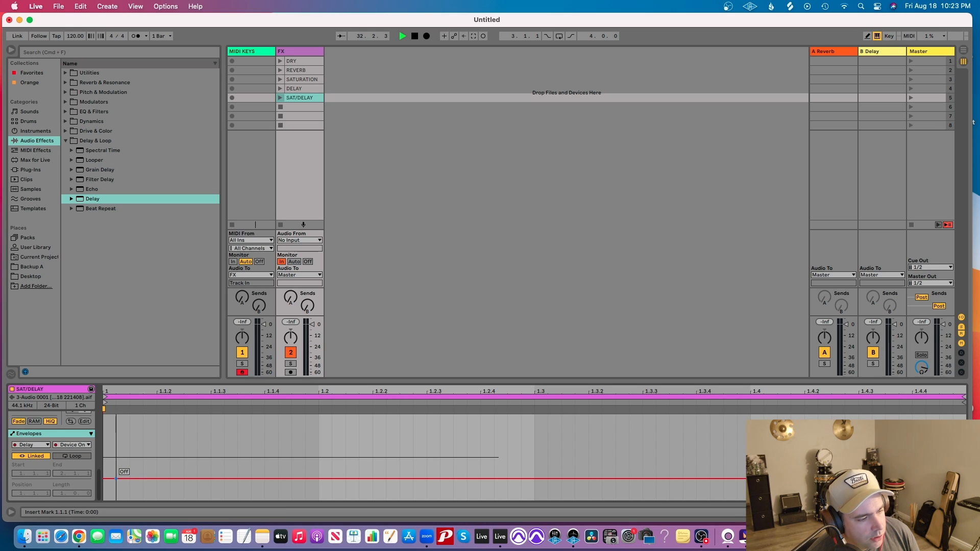
{"action": "left_click_drag", "start_coordinate": [116, 478], "coordinate": [117, 435]}
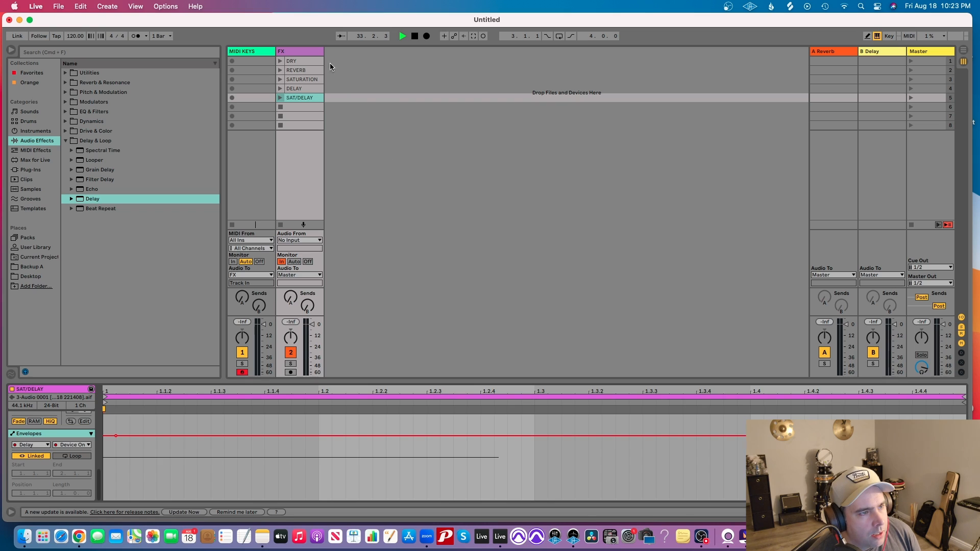
- Show the FX track's devices, launch the SAT/DELAY clip to test both effects, and stop the clip and playback
{"action": "key", "text": "shift+Tab"}
{"action": "left_click", "coordinate": [292, 98]}
{"action": "left_click", "coordinate": [280, 97]}
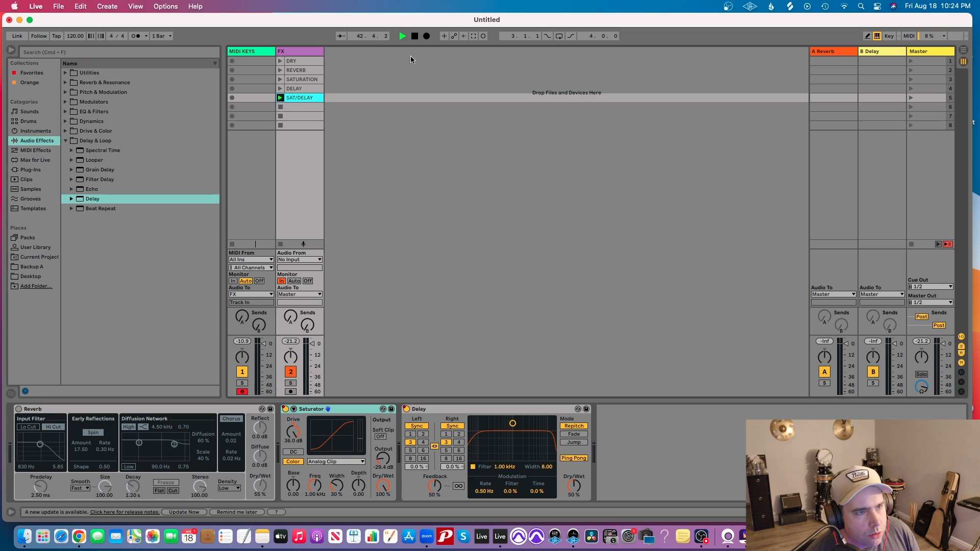
{"action": "left_click", "coordinate": [413, 37]}
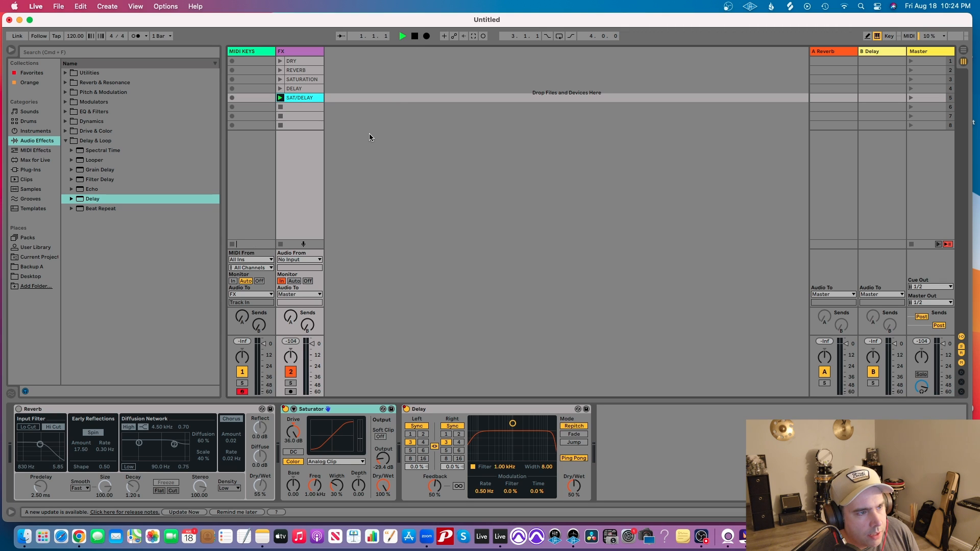
{"action": "left_click", "coordinate": [279, 107]}
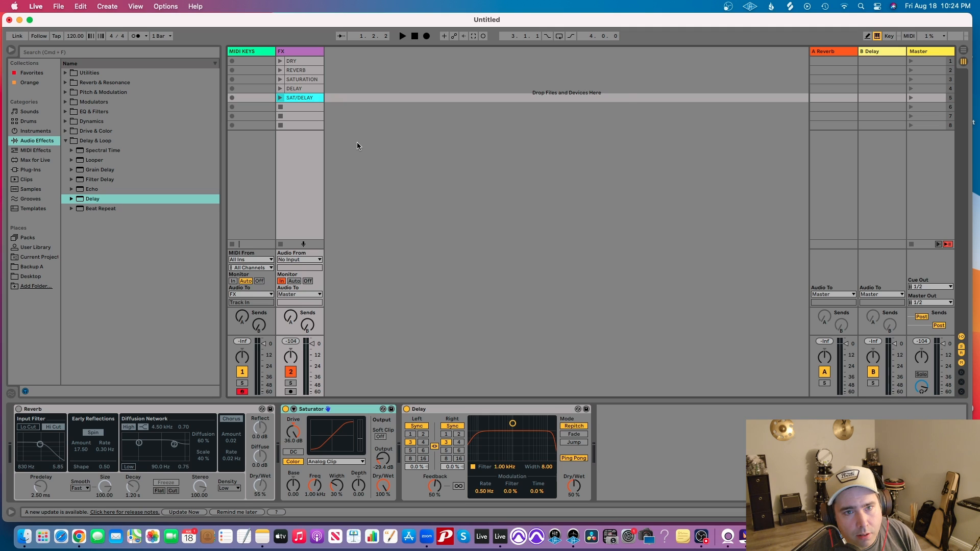
- Copy the SATURATION clip into the sixth slot of the FX track and widen the track
{"action": "left_click", "coordinate": [833, 53]}
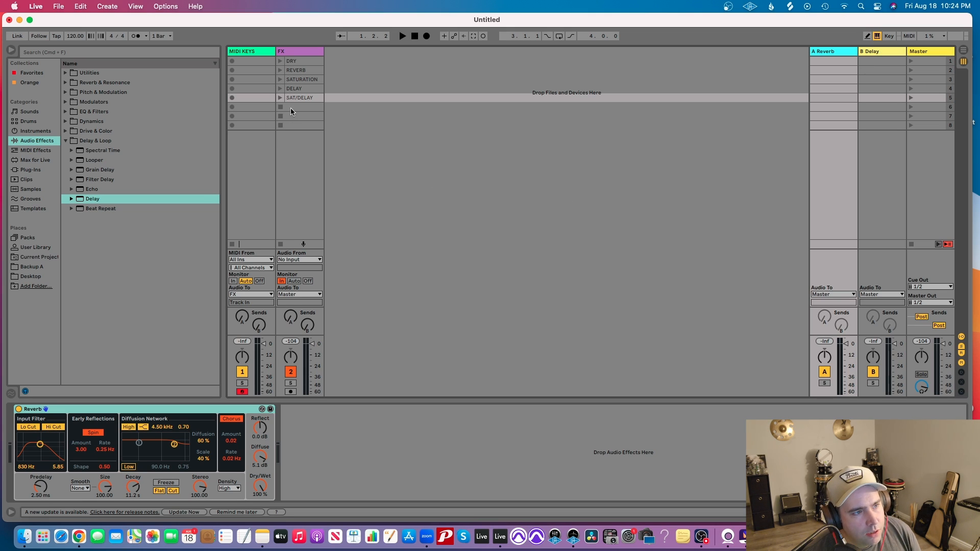
{"action": "left_click", "coordinate": [289, 80]}
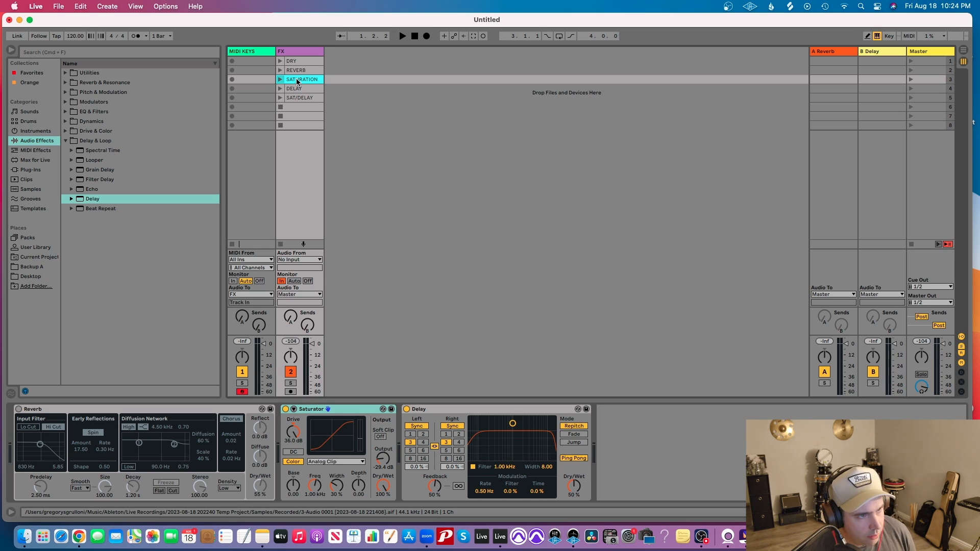
{"action": "left_click_drag", "start_coordinate": [298, 81], "coordinate": [298, 109]}
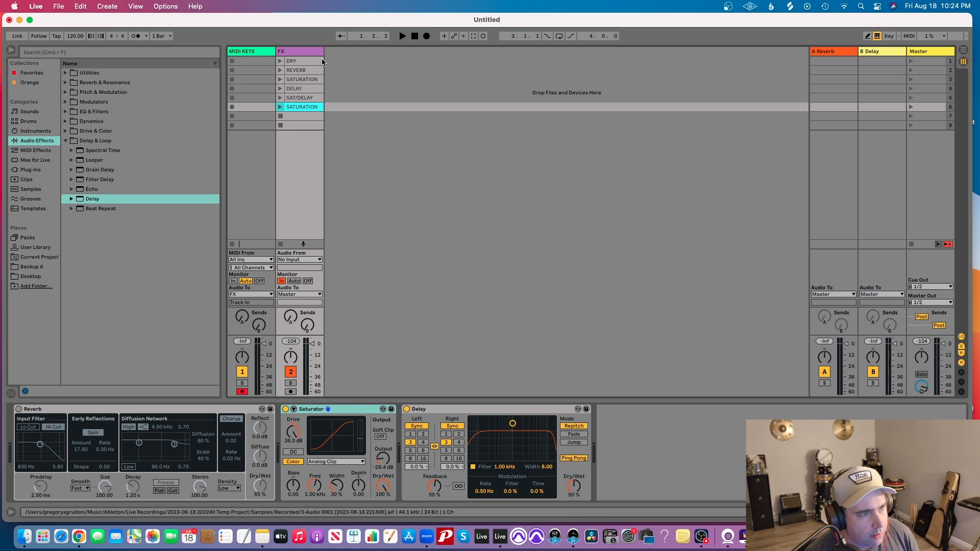
{"action": "left_click_drag", "start_coordinate": [323, 52], "coordinate": [344, 53]}
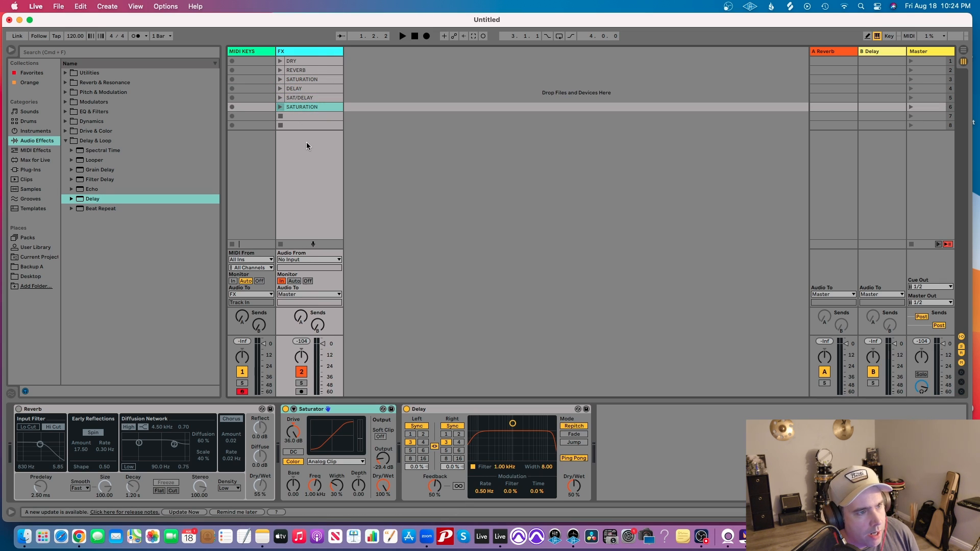
- Rename the sixth-slot clip as SATURATION/R/D and narrow the FX track slightly so the full name still fits
{"action": "left_click", "coordinate": [302, 108]}
{"action": "key", "text": "super+r"}
{"action": "left_click", "coordinate": [319, 108]}
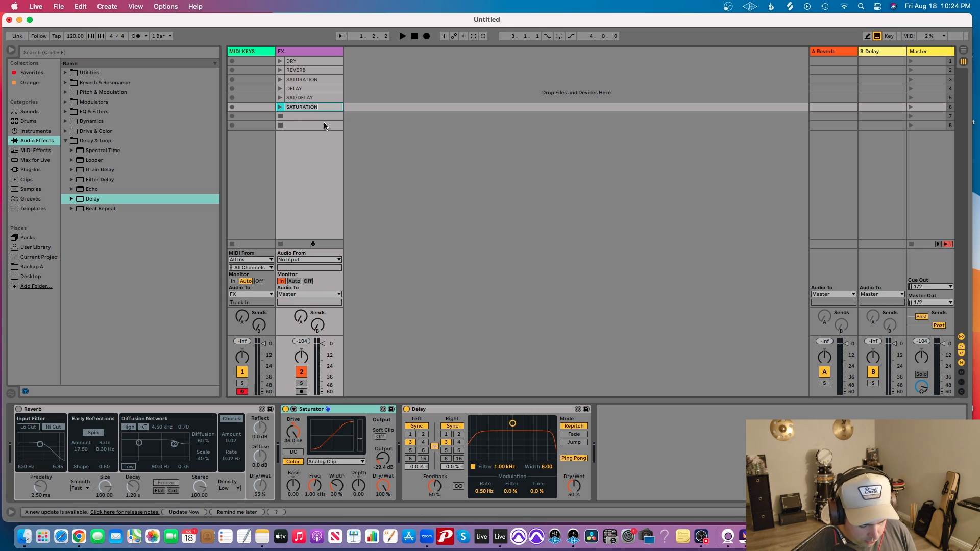
{"action": "type", "text": "/R/D"}
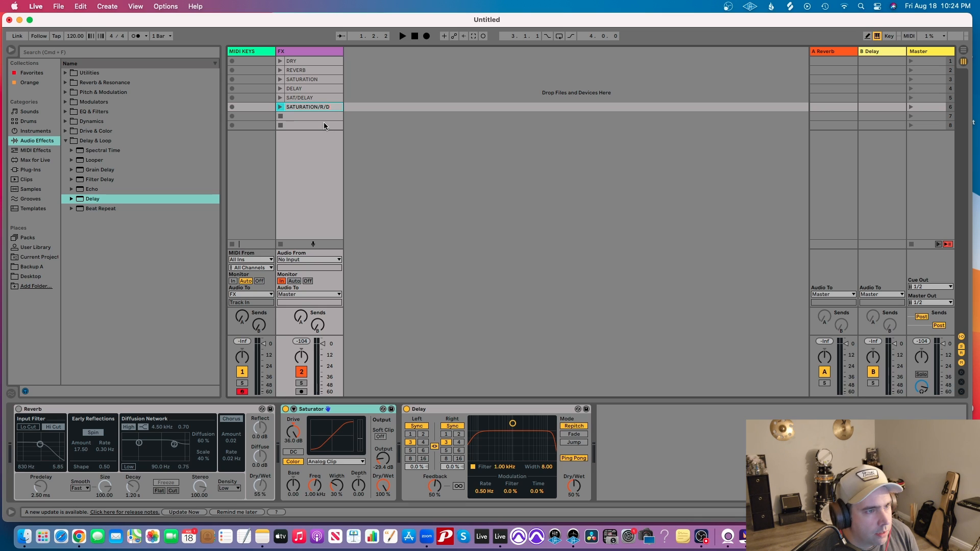
{"action": "key", "text": "Return"}
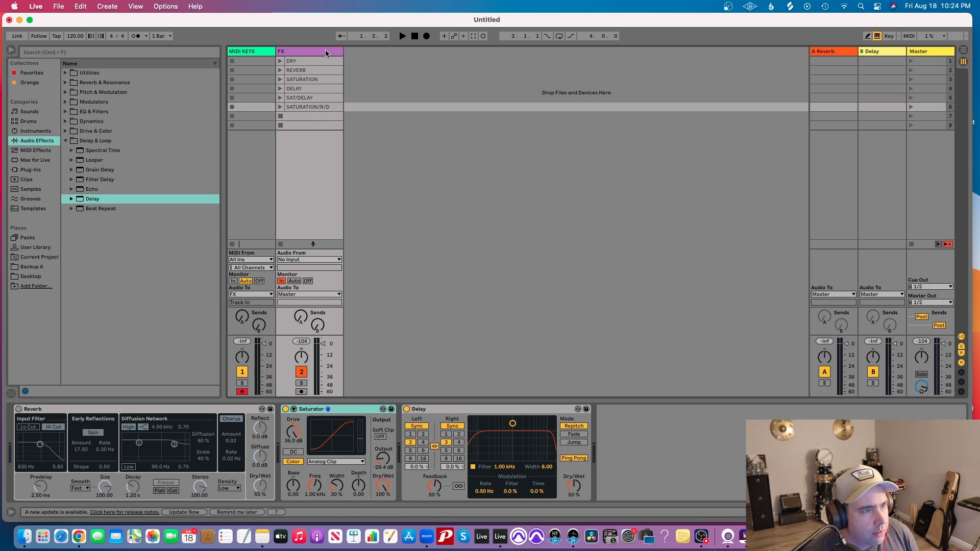
{"action": "left_click_drag", "start_coordinate": [343, 51], "coordinate": [333, 51]}
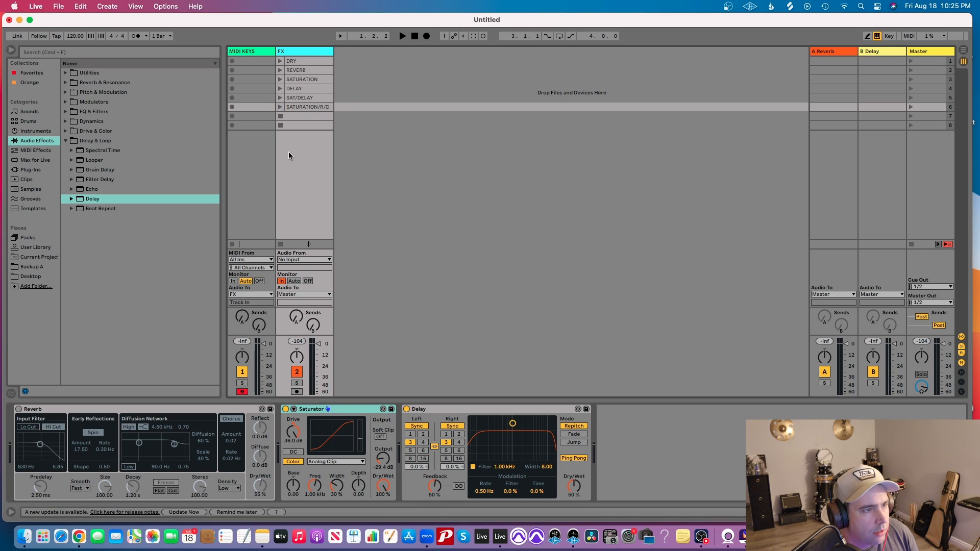
- In the SATURATION/R/D clip's envelopes, target the mixer's A-Reverb send and raise the envelope line to maximum throughout
{"action": "left_click", "coordinate": [280, 107]}
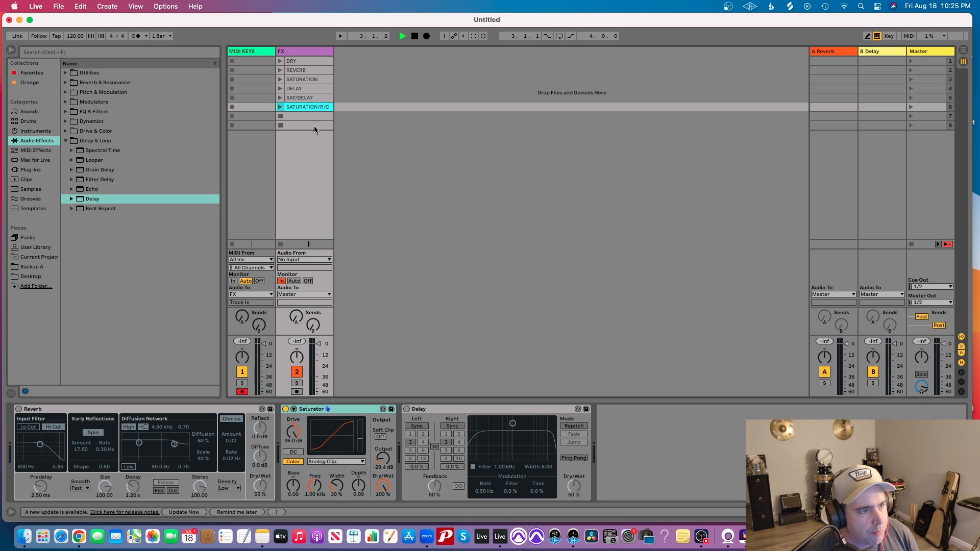
{"action": "double_click", "coordinate": [304, 105]}
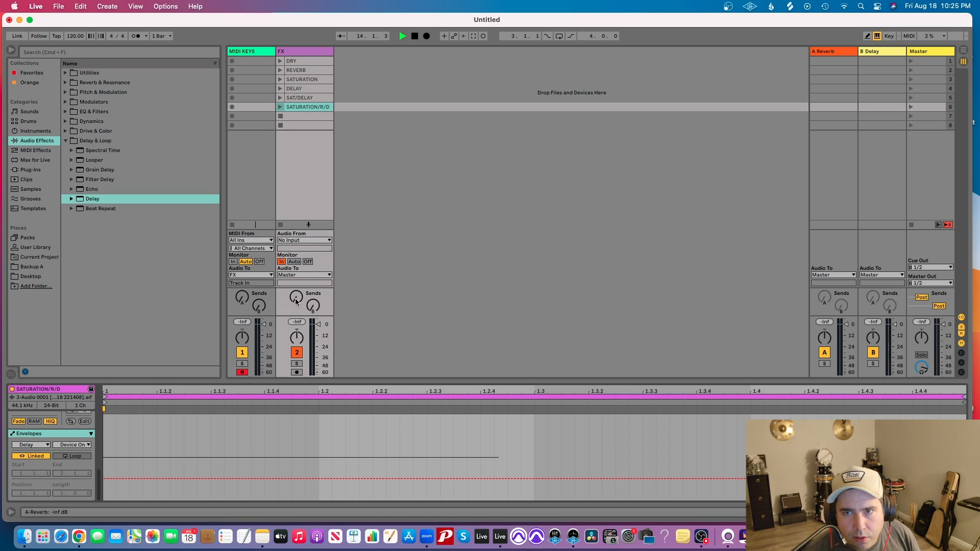
{"action": "left_click_drag", "start_coordinate": [296, 301], "coordinate": [296, 286]}
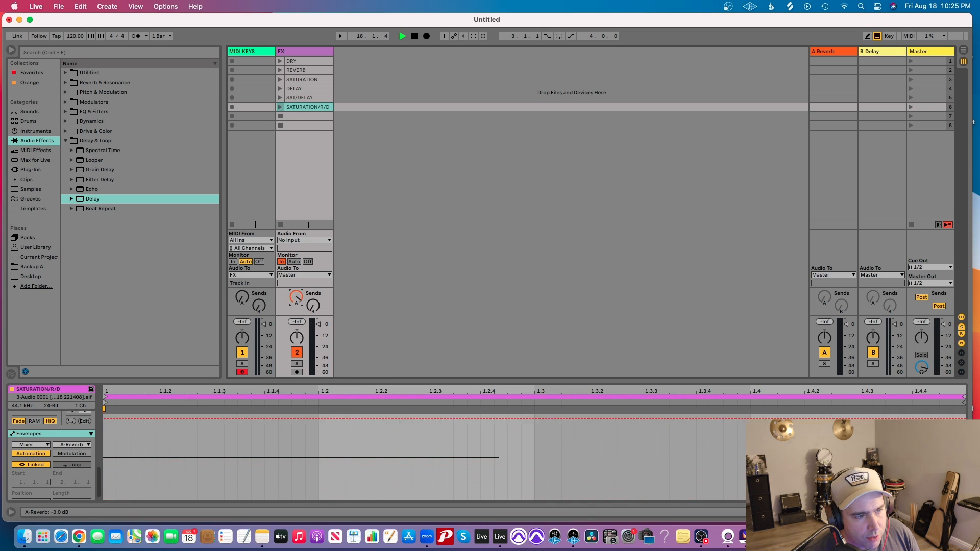
{"action": "left_click_drag", "start_coordinate": [296, 285], "coordinate": [296, 322]}
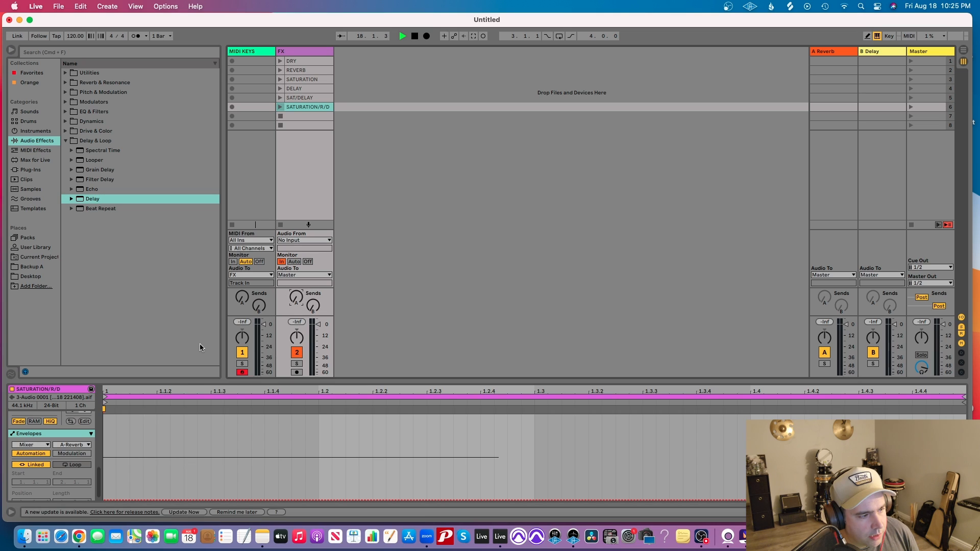
{"action": "left_click", "coordinate": [35, 435]}
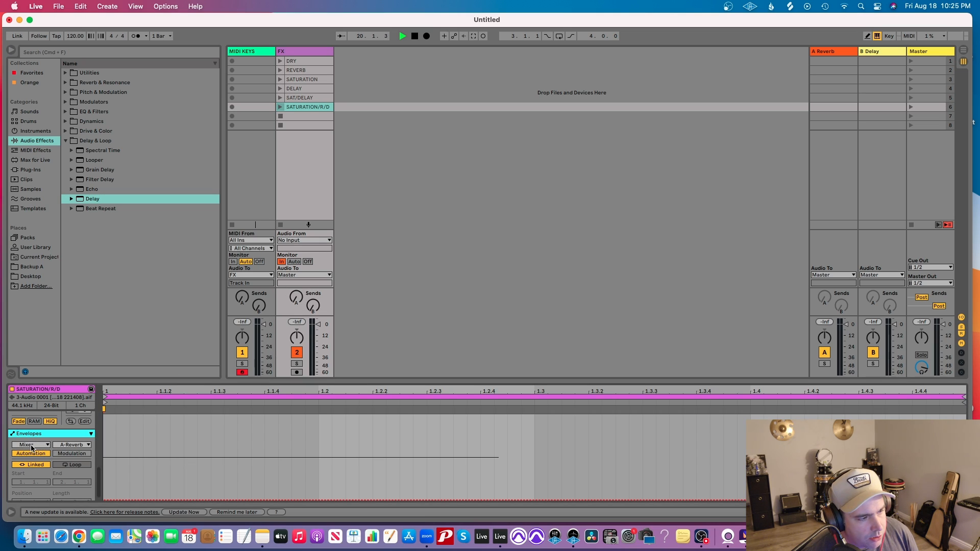
{"action": "left_click_drag", "start_coordinate": [124, 501], "coordinate": [124, 415]}
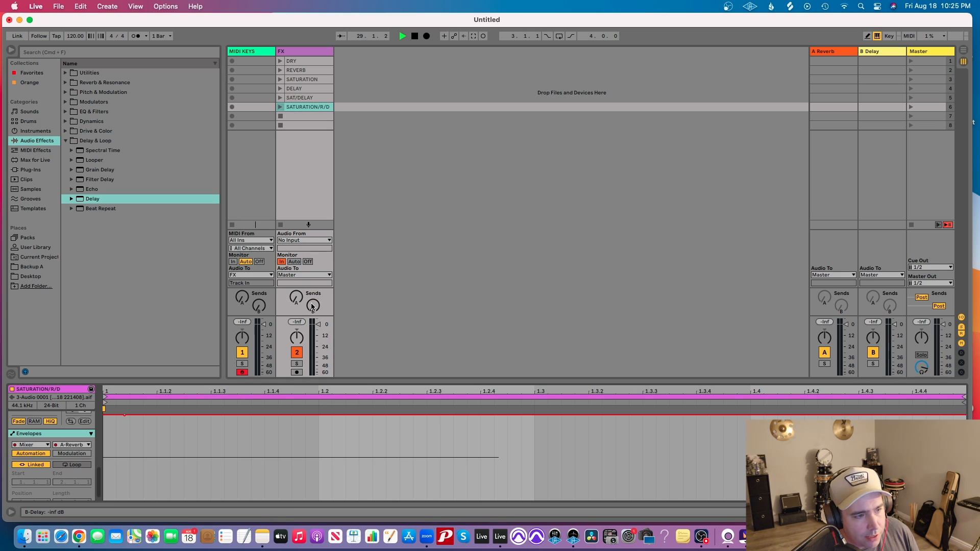
- Target the mixer's B-Delay send in the SATURATION/R/D clip's envelopes and raise the envelope line to maximum throughout
{"action": "left_click_drag", "start_coordinate": [313, 306], "coordinate": [312, 316]}
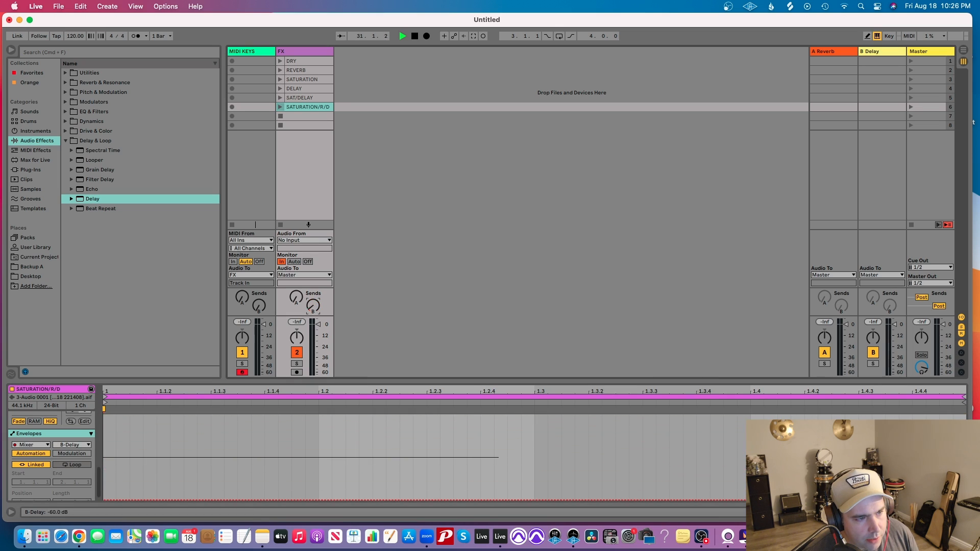
{"action": "left_click", "coordinate": [38, 435]}
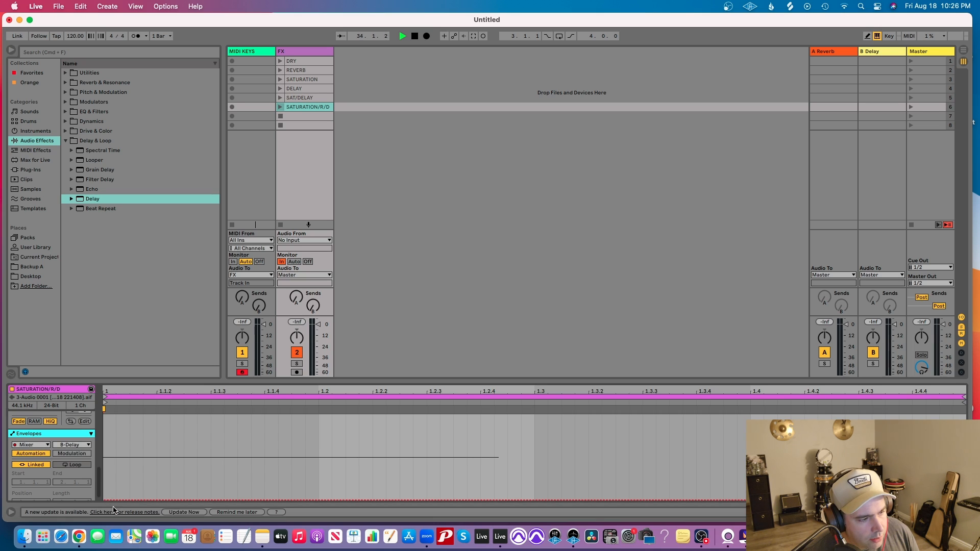
{"action": "left_click_drag", "start_coordinate": [119, 500], "coordinate": [119, 415]}
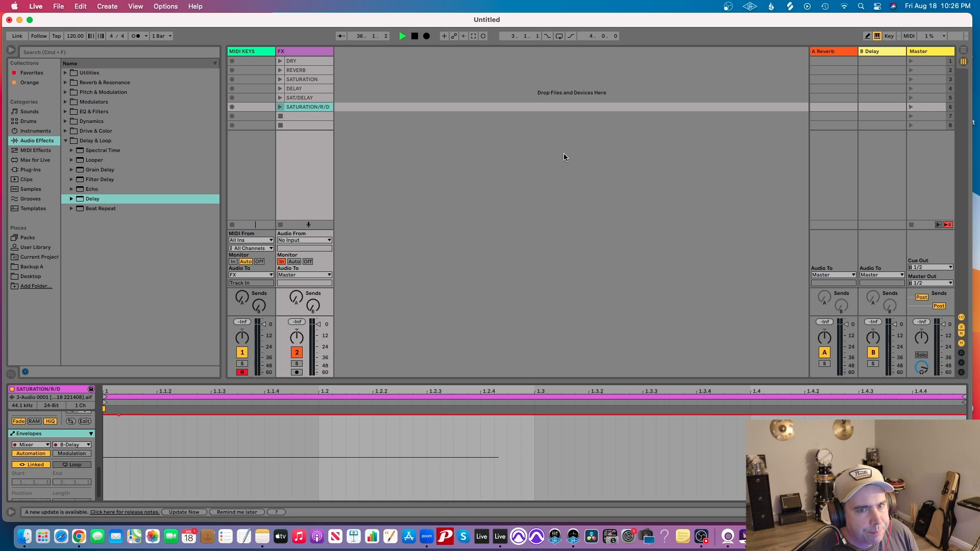
- Show the A Reverb return track's device and raise the Reverb's decay to about 12.3 s
{"action": "left_click", "coordinate": [834, 51]}
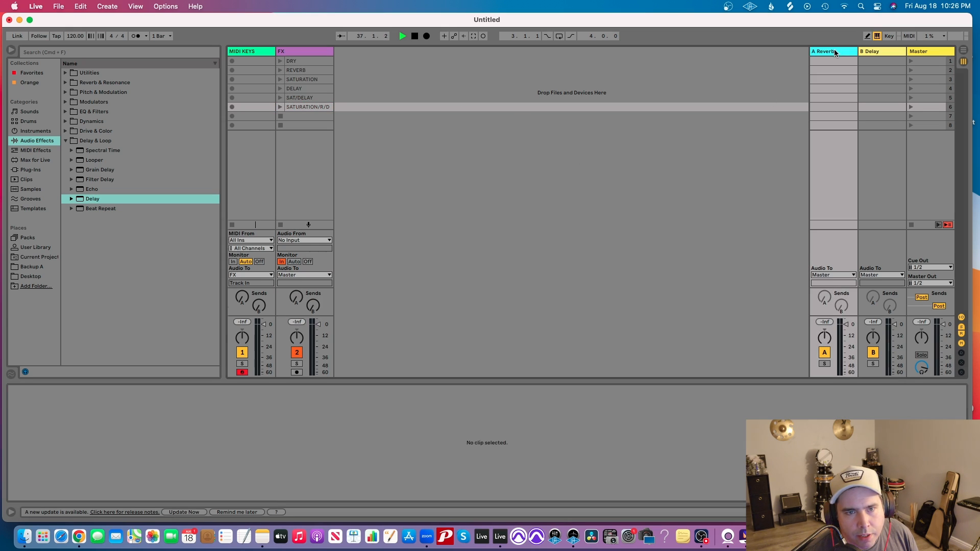
{"action": "left_click", "coordinate": [833, 50]}
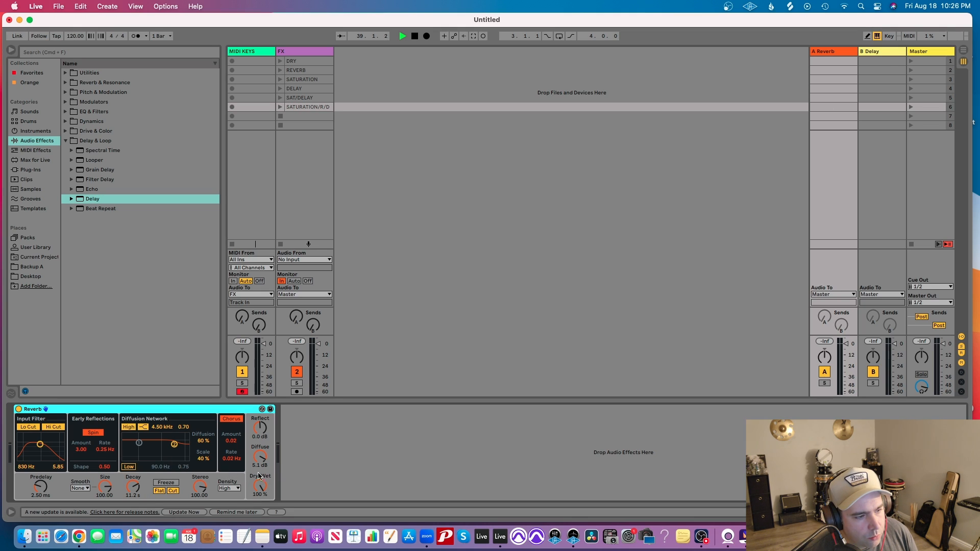
{"action": "left_click_drag", "start_coordinate": [133, 486], "coordinate": [132, 481]}
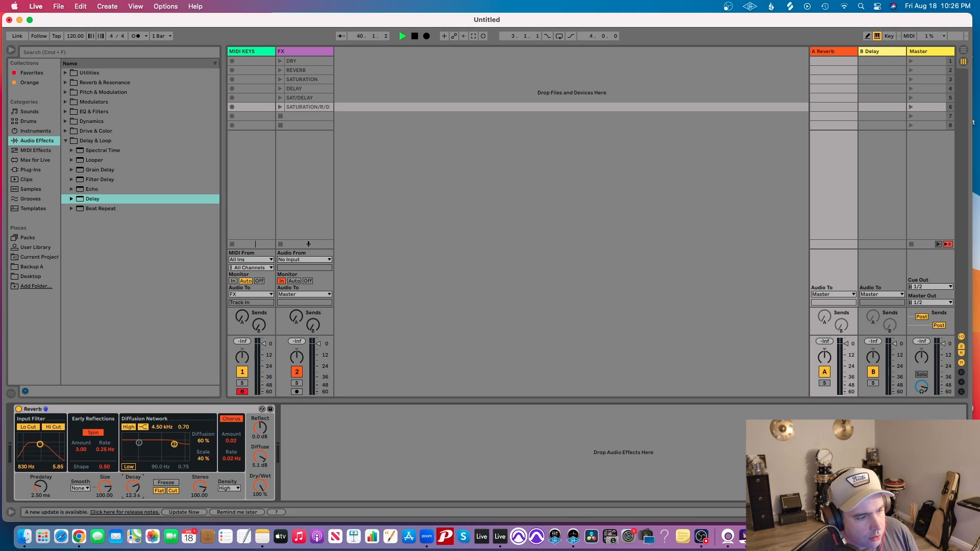
- Bring the FX track's devices back into view, launch the SATURATION/R/D clip to test its effects, and stop playback
{"action": "left_click", "coordinate": [842, 419]}
{"action": "key", "text": "super+alt+l"}
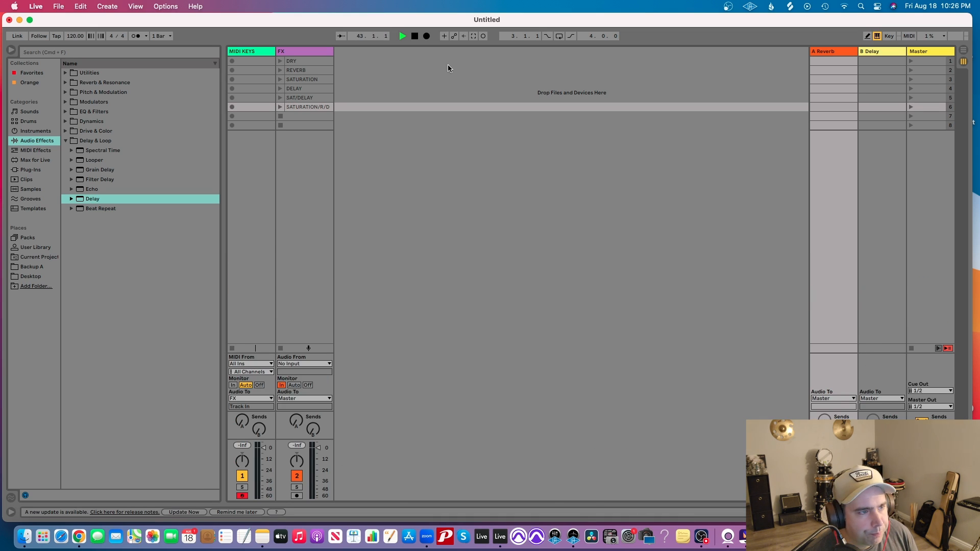
{"action": "key", "text": "super+alt+l"}
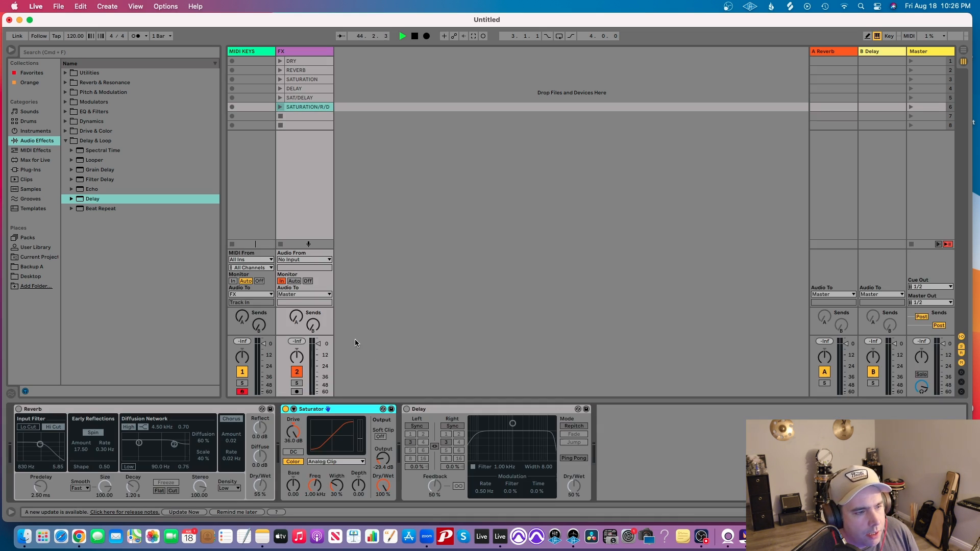
{"action": "left_click", "coordinate": [281, 107]}
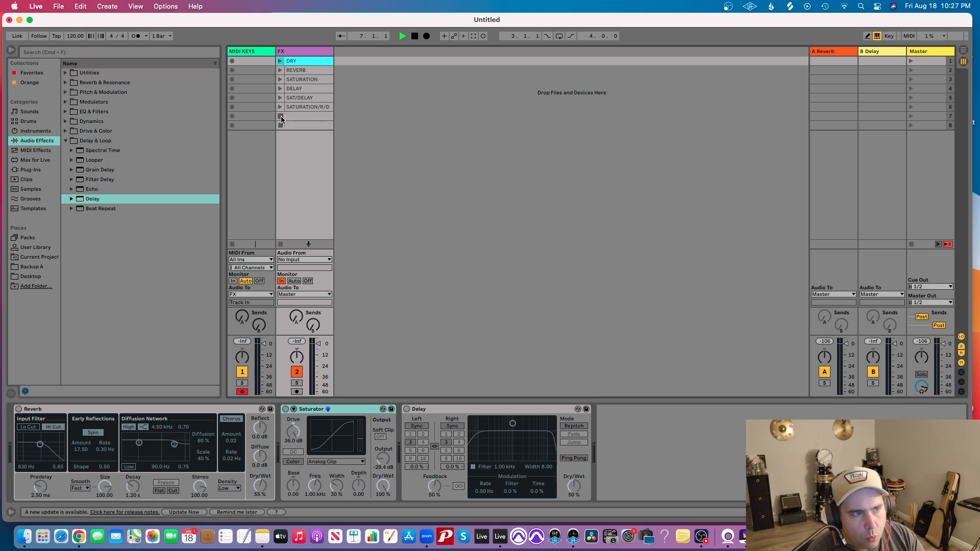
{"action": "left_click", "coordinate": [414, 36]}
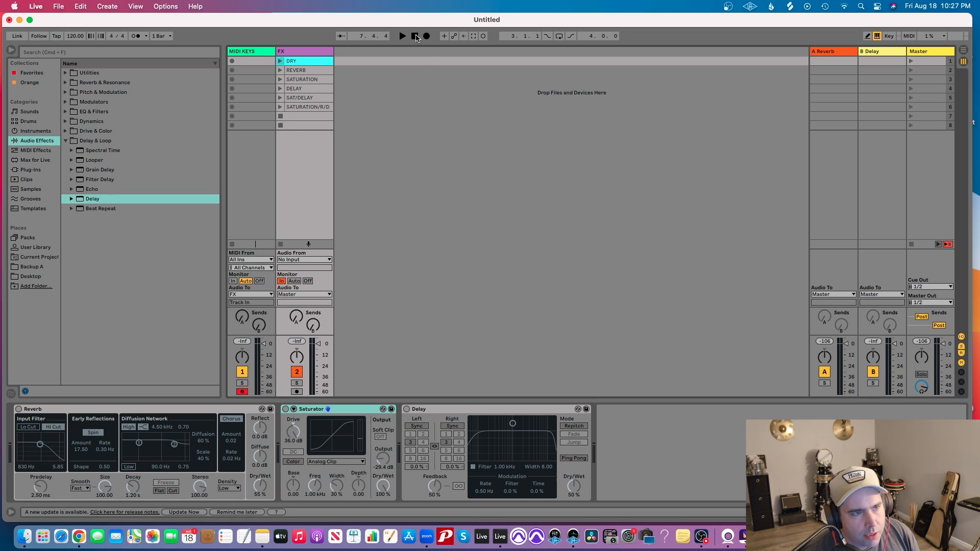
- Insert a new audio track directly after the FX track
{"action": "left_click", "coordinate": [308, 53]}
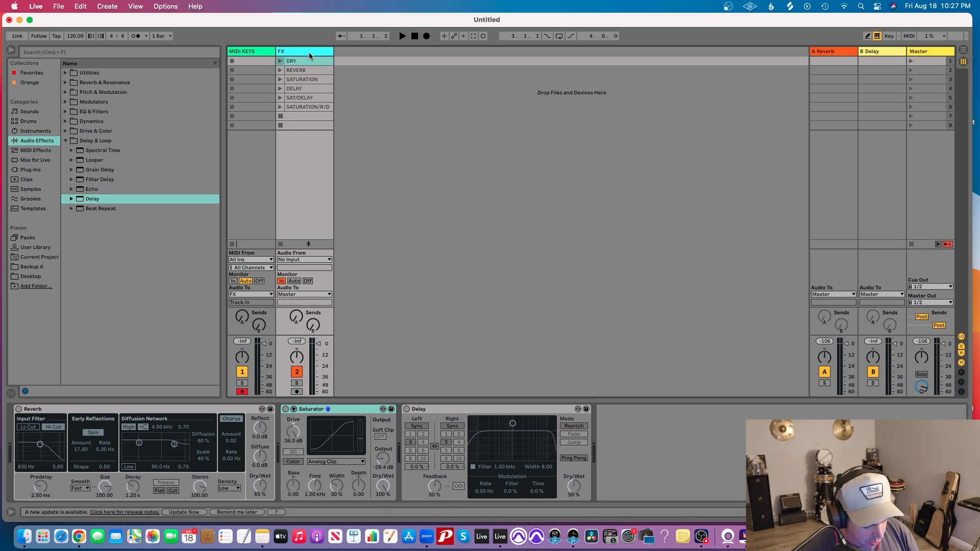
{"action": "key", "text": "super+t"}
{"action": "left_click", "coordinate": [422, 67]}
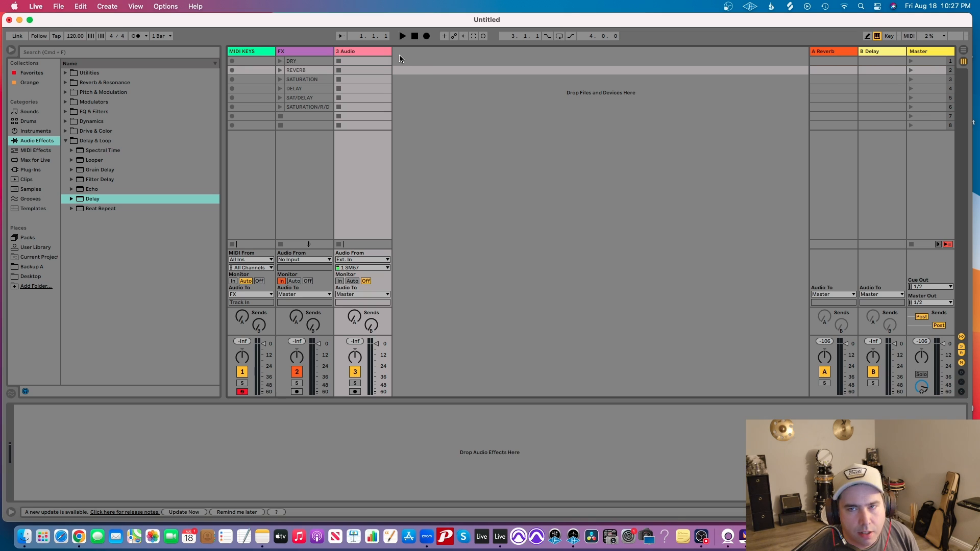
- Arm the new audio track and record a four-bar clip into its first slot with the metronome on
{"action": "left_click", "coordinate": [303, 62]}
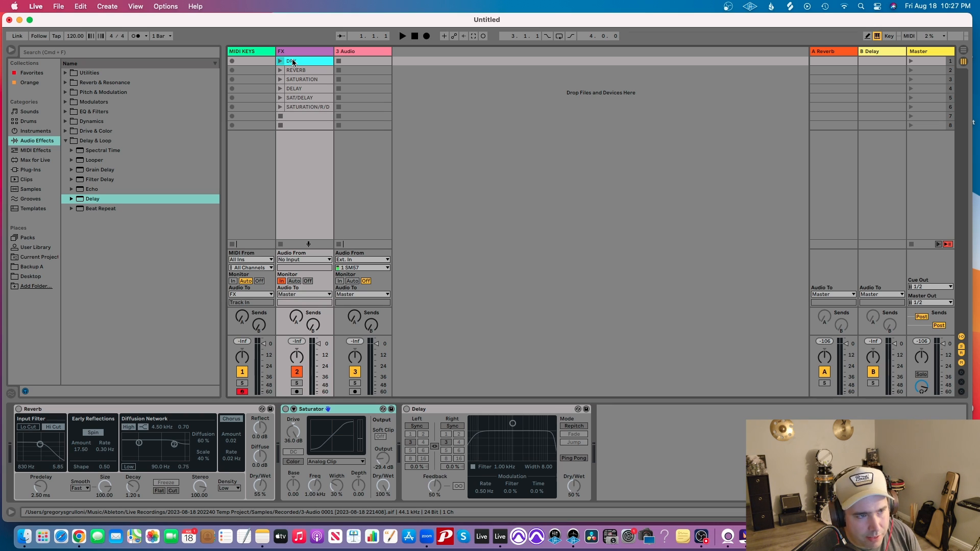
{"action": "left_click", "coordinate": [380, 53]}
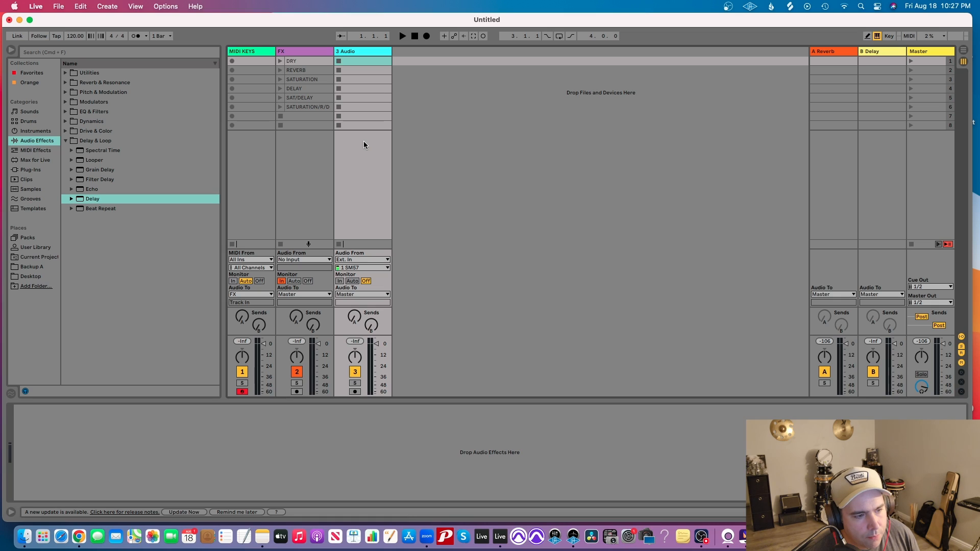
{"action": "left_click", "coordinate": [354, 391]}
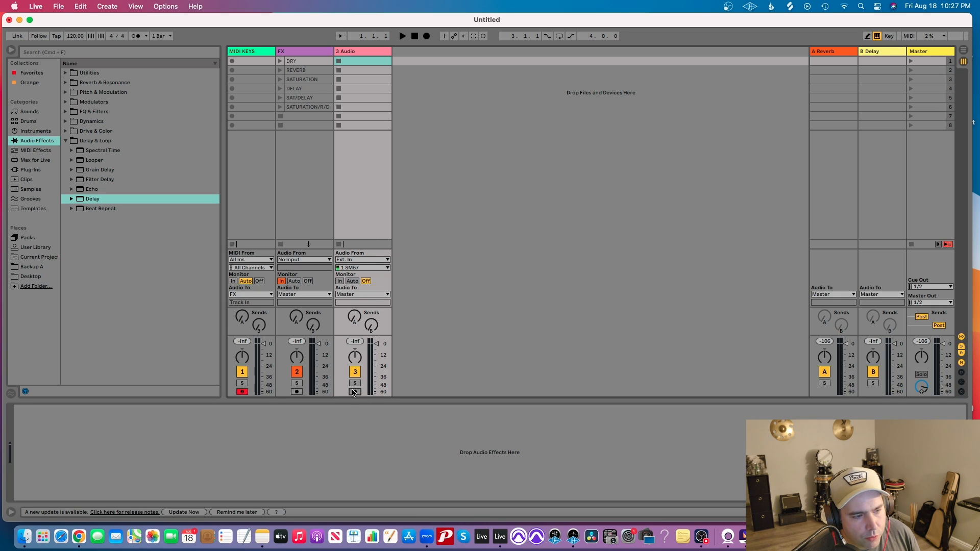
{"action": "left_click", "coordinate": [135, 36]}
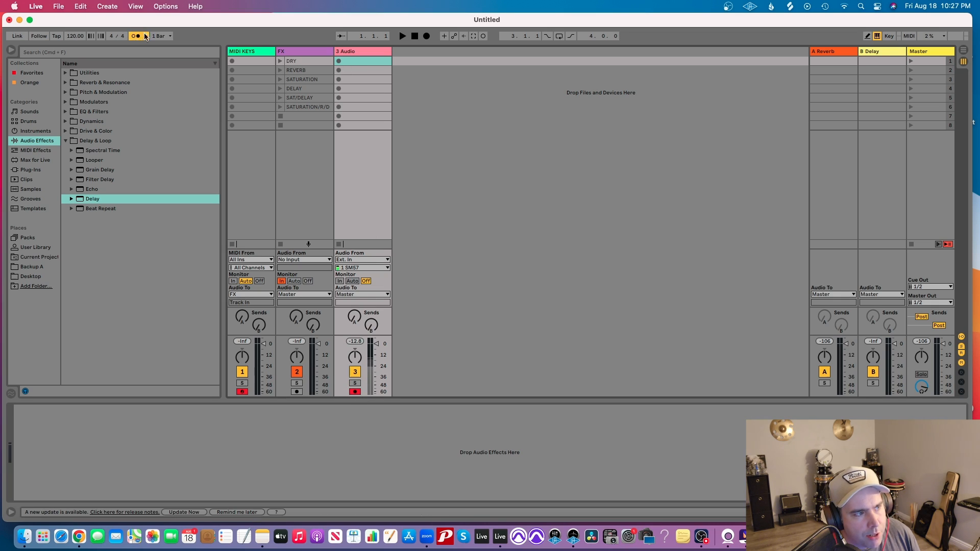
{"action": "left_click", "coordinate": [338, 61]}
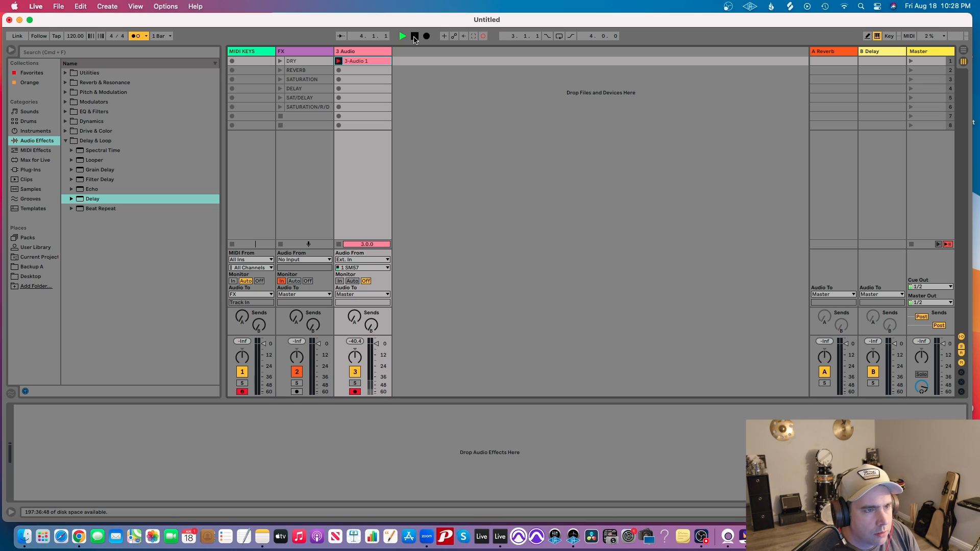
{"action": "left_click", "coordinate": [414, 36]}
- Keep the track's Ext. In input, silence the recorded clip by lowering its gain to -inf dB, and stop the clip
{"action": "left_click", "coordinate": [353, 62]}
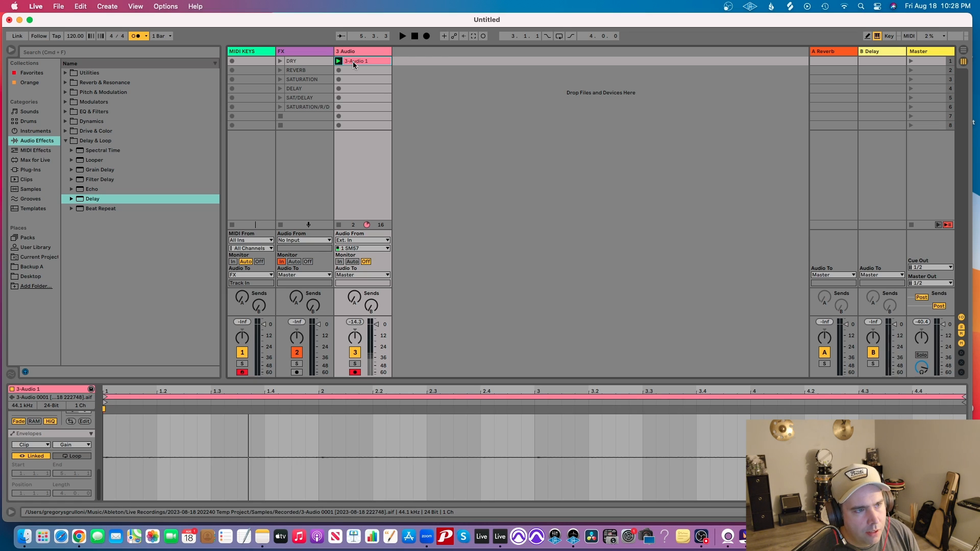
{"action": "left_click", "coordinate": [344, 240]}
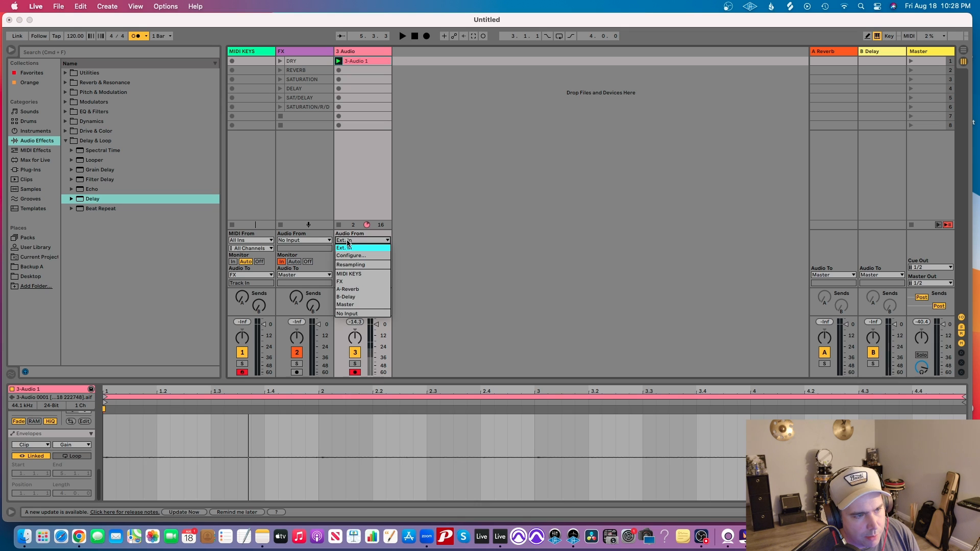
{"action": "left_click", "coordinate": [344, 247]}
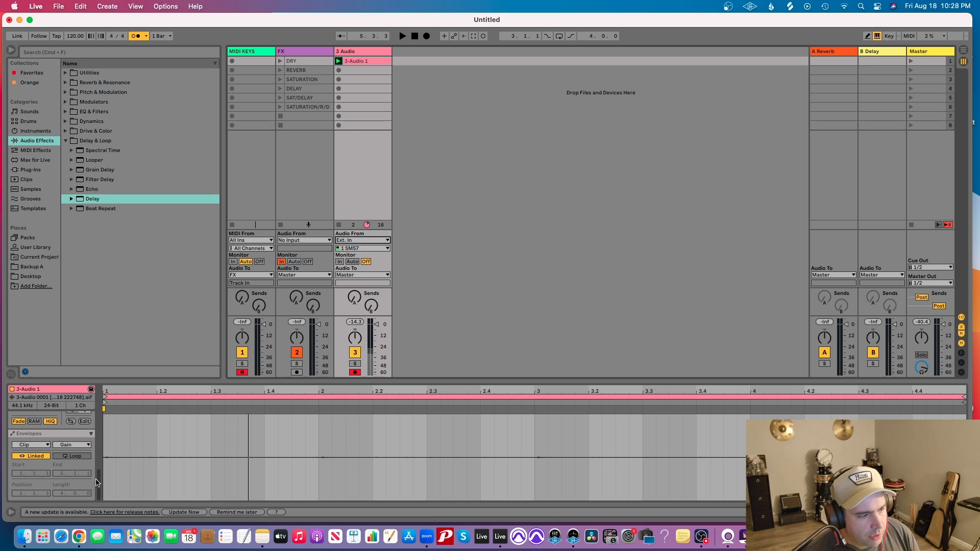
{"action": "left_click_drag", "start_coordinate": [99, 487], "coordinate": [79, 451]}
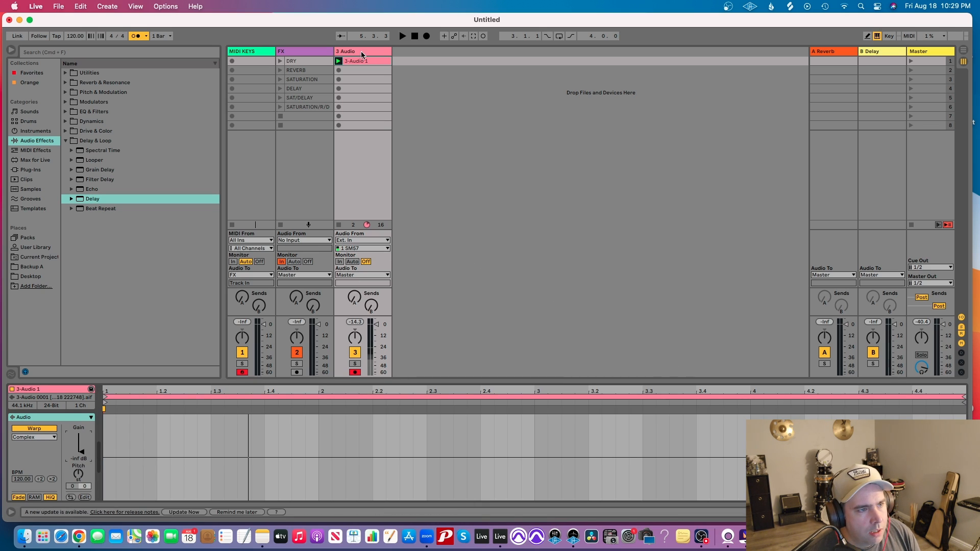
{"action": "left_click", "coordinate": [339, 224]}
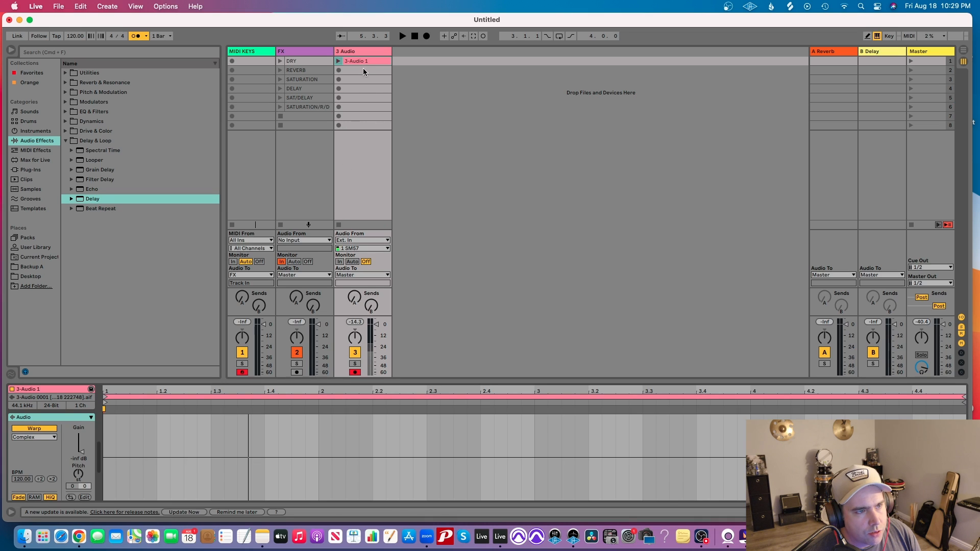
- Move the silent clip into the seventh slot of the FX track and delete the emptied audio track
{"action": "left_click_drag", "start_coordinate": [360, 61], "coordinate": [313, 119]}
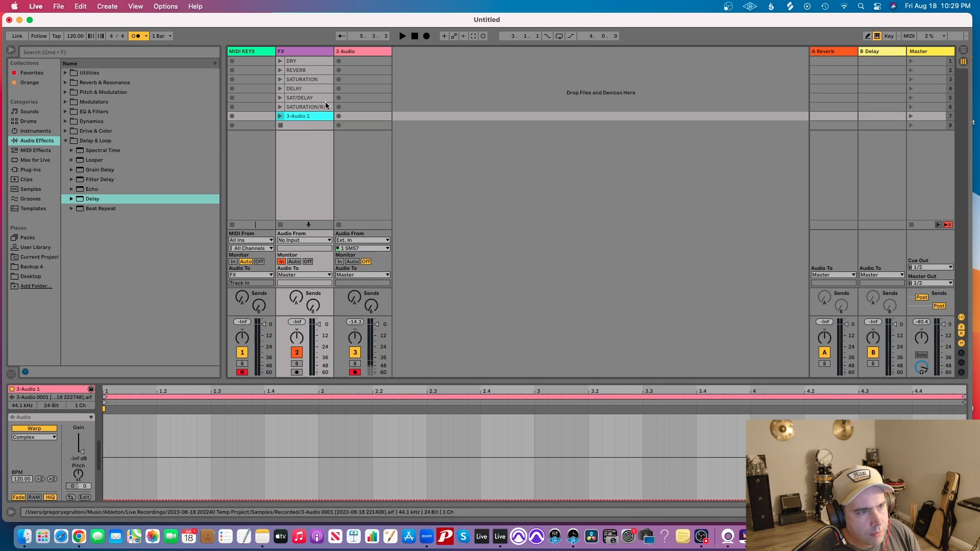
{"action": "left_click", "coordinate": [356, 51]}
{"action": "key", "text": "Delete"}
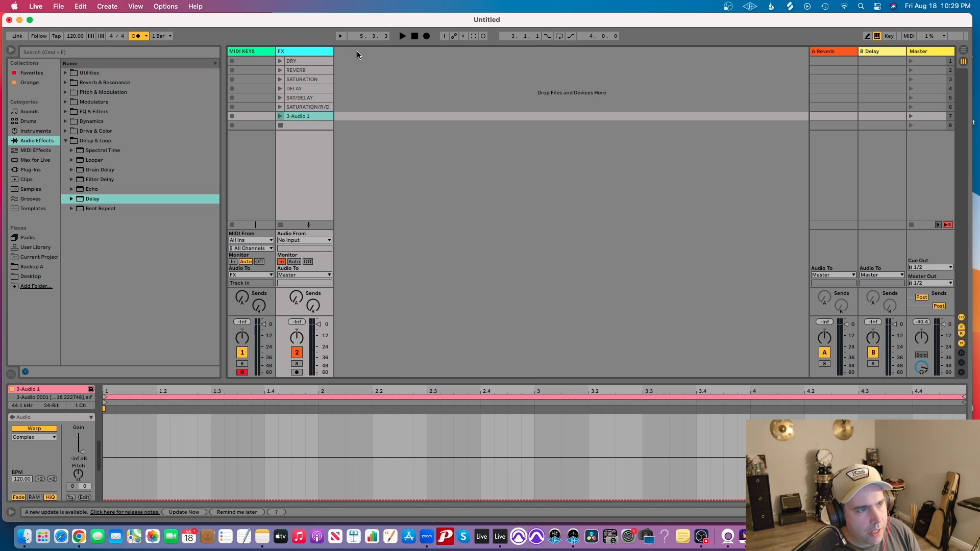
{"action": "left_click", "coordinate": [404, 109]}
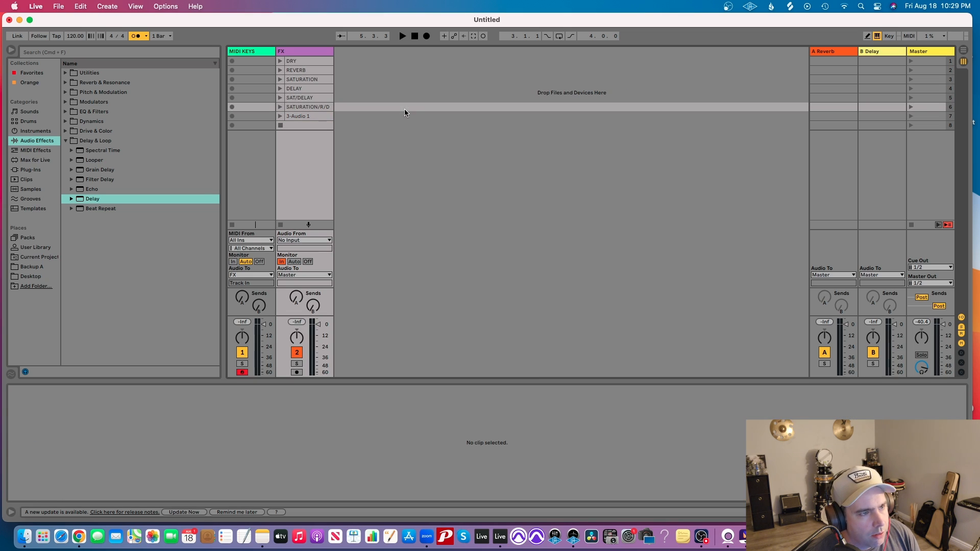
- Widen the FX track and rename the silent clip in its seventh slot WEIRD PITCH AUTOMATE
{"action": "left_click", "coordinate": [298, 117]}
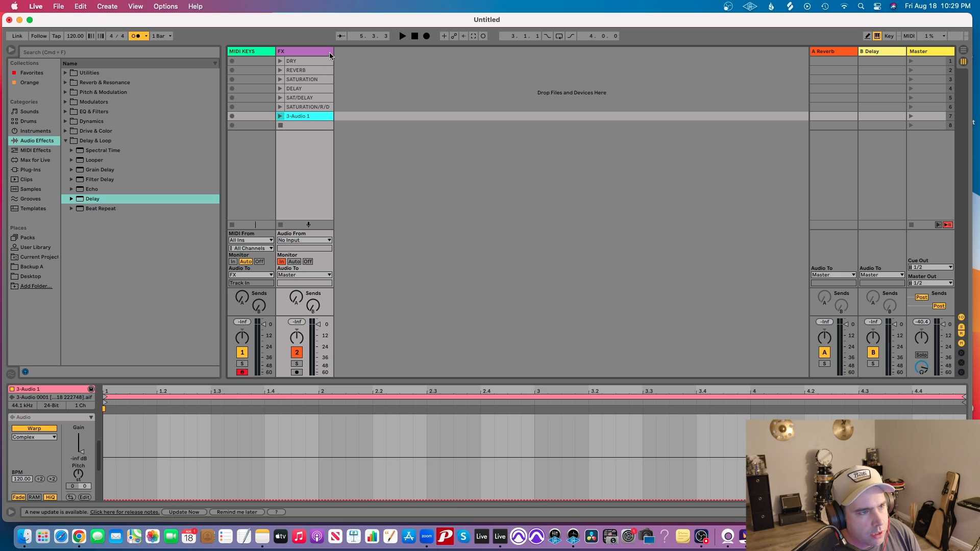
{"action": "left_click", "coordinate": [329, 53]}
{"action": "left_click", "coordinate": [299, 115]}
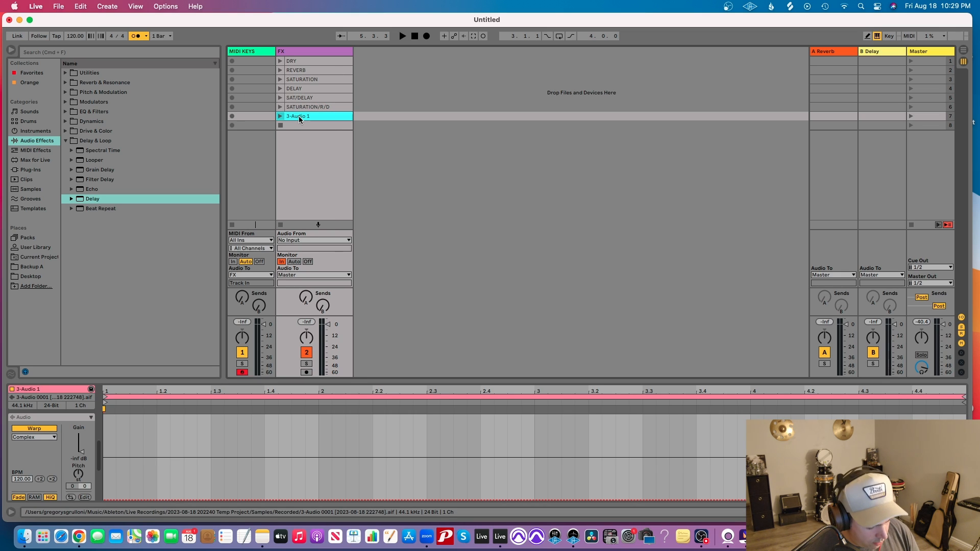
{"action": "key", "text": "super+r"}
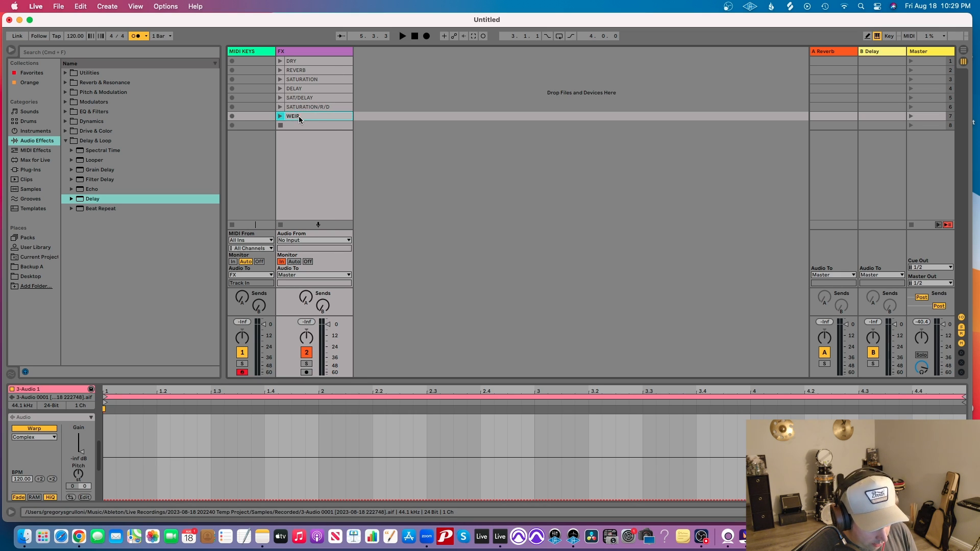
{"action": "type", "text": "WEIRD PITCH A"}
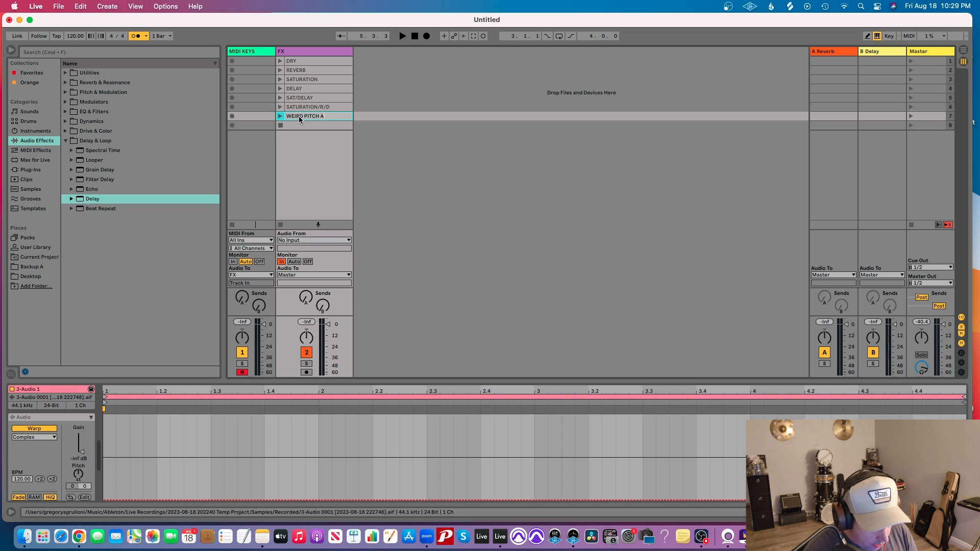
{"action": "type", "text": "UTOMA"}
{"action": "key", "text": "Return"}
{"action": "left_click", "coordinate": [301, 163]}
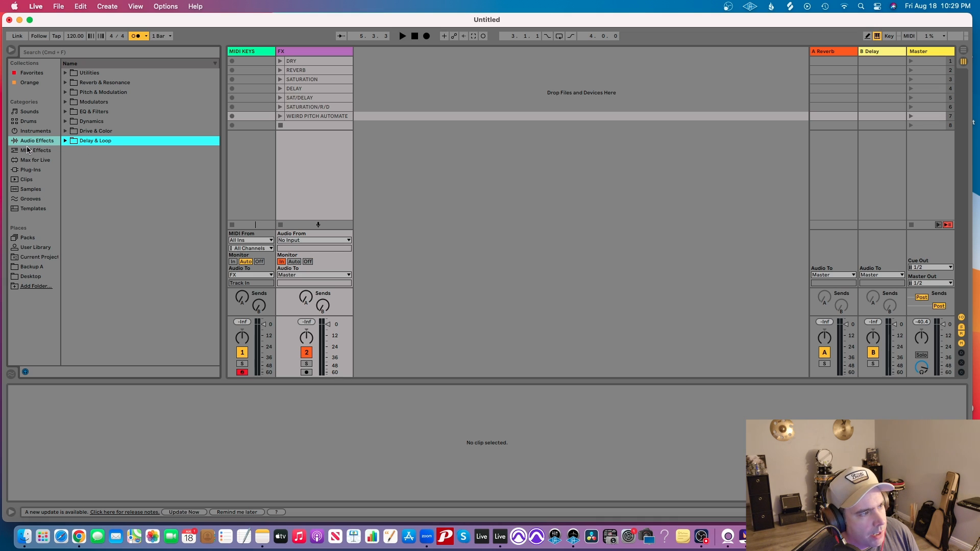
- Load the Soundtoys Little AlterBoy plug-in at the end of the FX track's device chain and close its window
{"action": "left_click", "coordinate": [27, 171]}
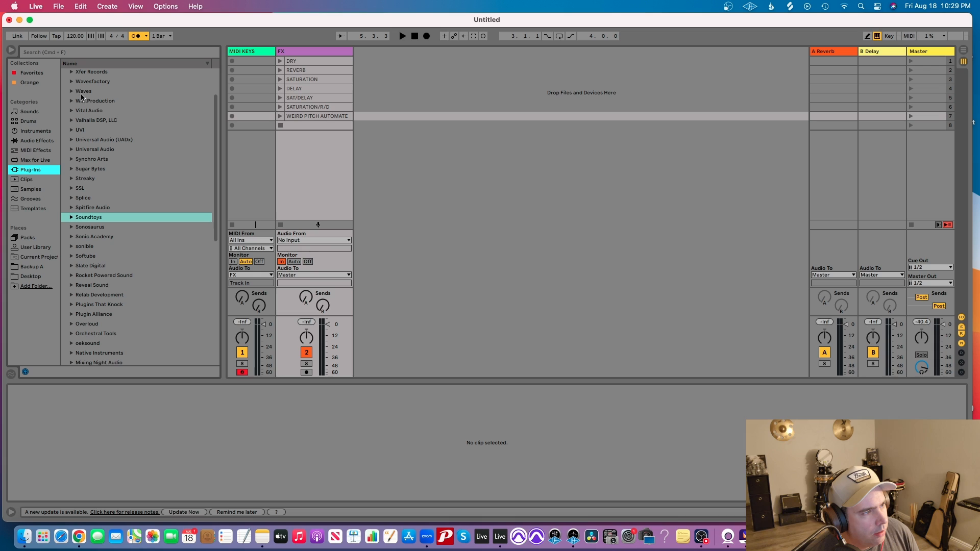
{"action": "left_click", "coordinate": [72, 218]}
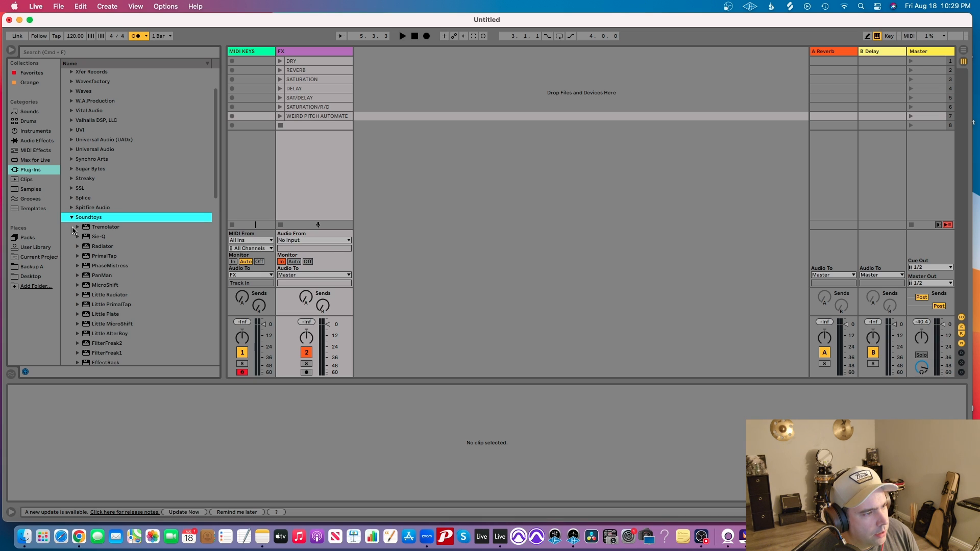
{"action": "left_click_drag", "start_coordinate": [87, 336], "coordinate": [722, 156]}
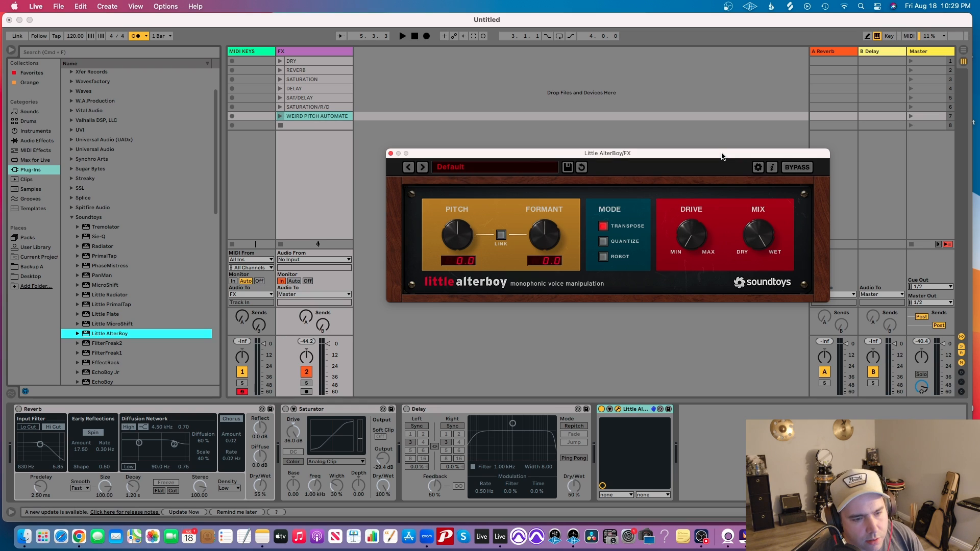
{"action": "left_click", "coordinate": [390, 153]}
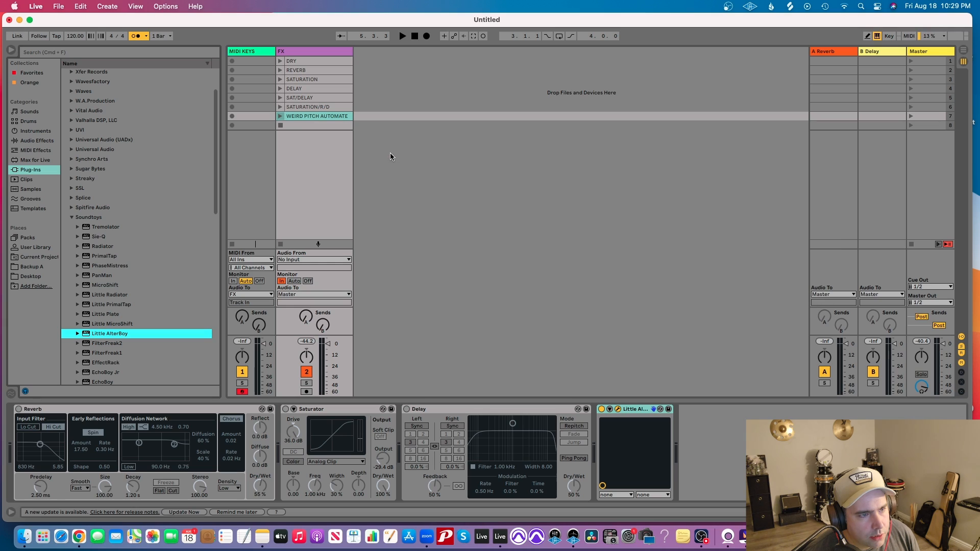
- Leave Little AlterBoy switched off by default and raise its Device On envelope to On in the WEIRD PITCH AUTOMATE clip
{"action": "left_click", "coordinate": [602, 409]}
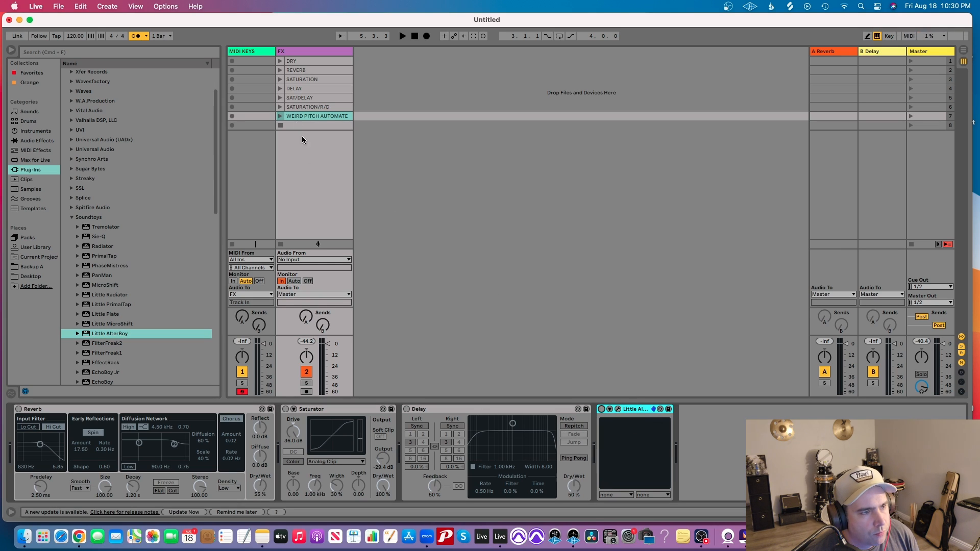
{"action": "left_click", "coordinate": [602, 410]}
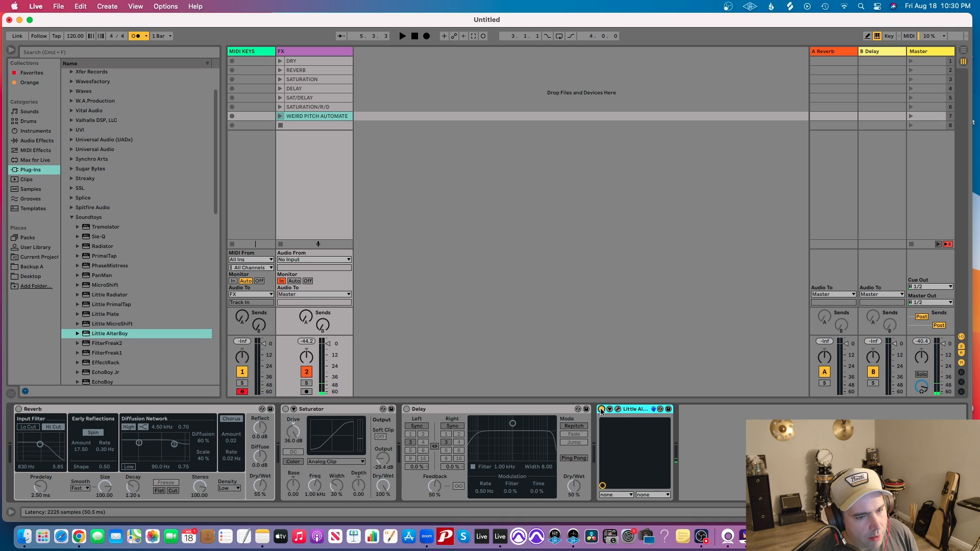
{"action": "double_click", "coordinate": [309, 115]}
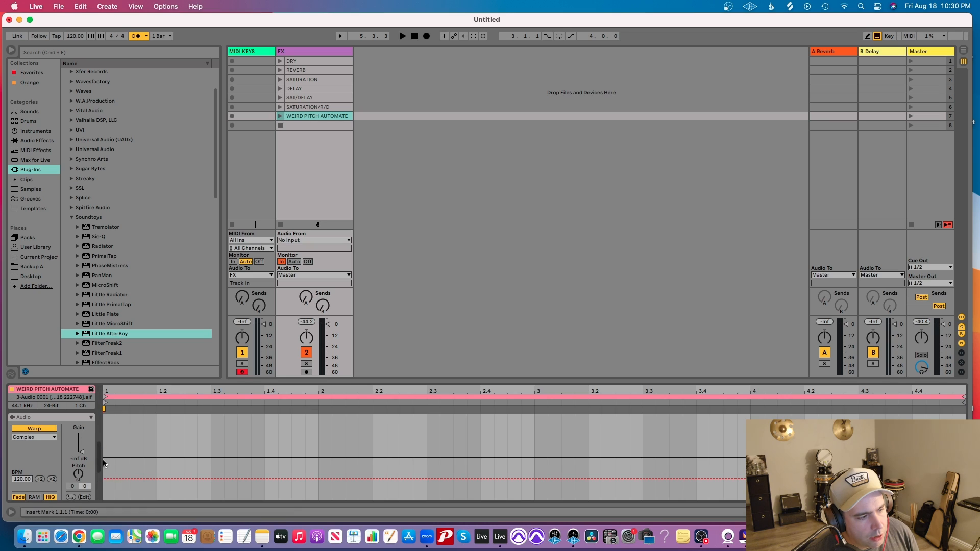
{"action": "left_click_drag", "start_coordinate": [99, 454], "coordinate": [99, 482]}
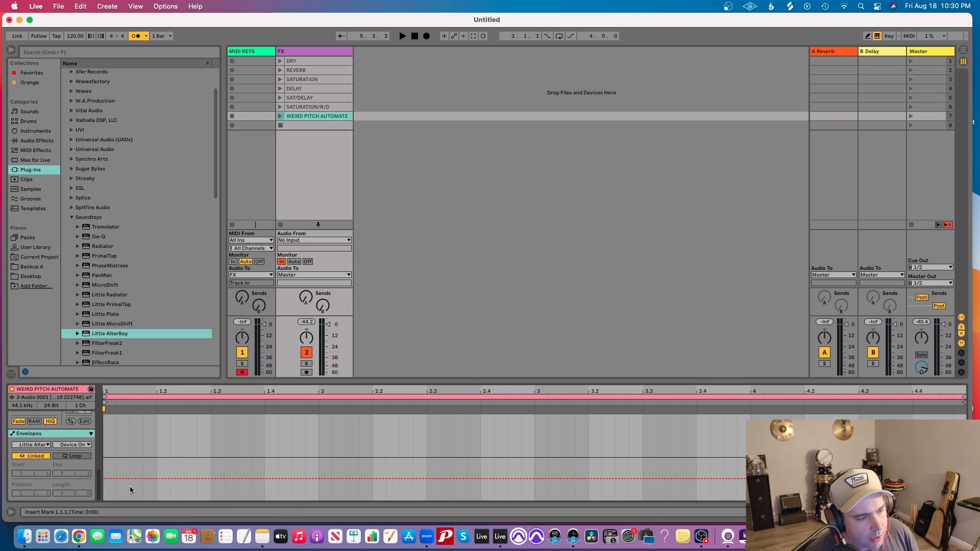
{"action": "left_click_drag", "start_coordinate": [124, 479], "coordinate": [124, 435]}
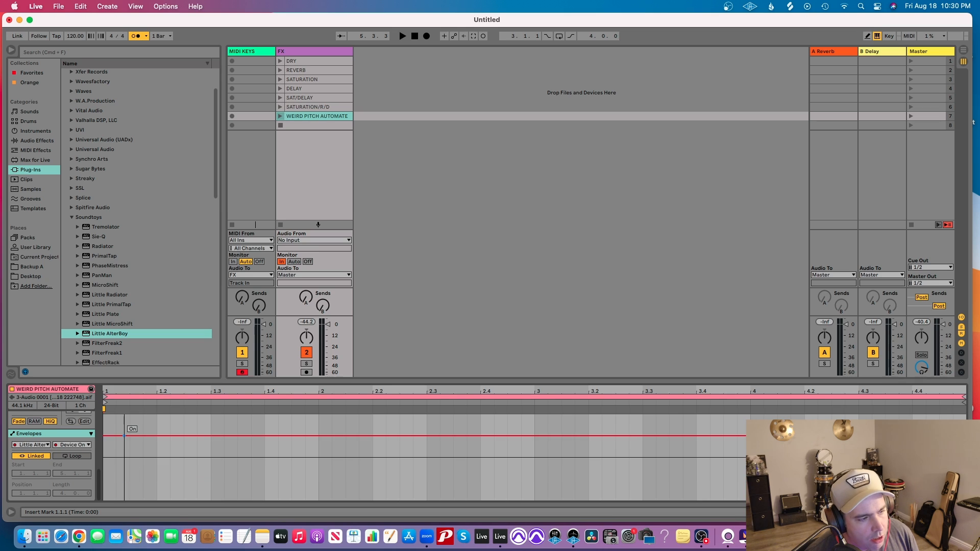
- Turn the metronome off and launch WEIRD PITCH AUTOMATE, SATURATION/R/D, SAT/DELAY and DELAY in turn to test the switching, ending on WEIRD PITCH AUTOMATE
{"action": "left_click", "coordinate": [323, 51]}
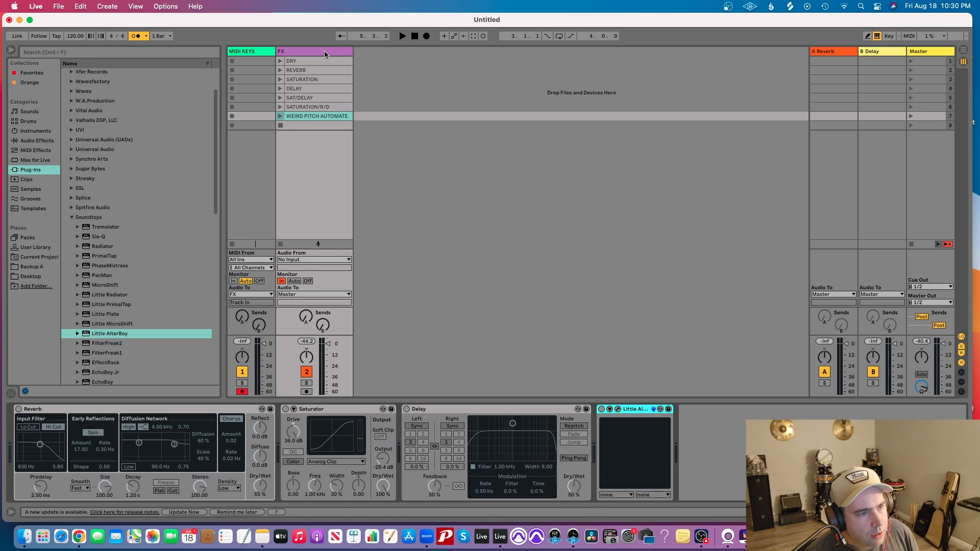
{"action": "left_click", "coordinate": [280, 117]}
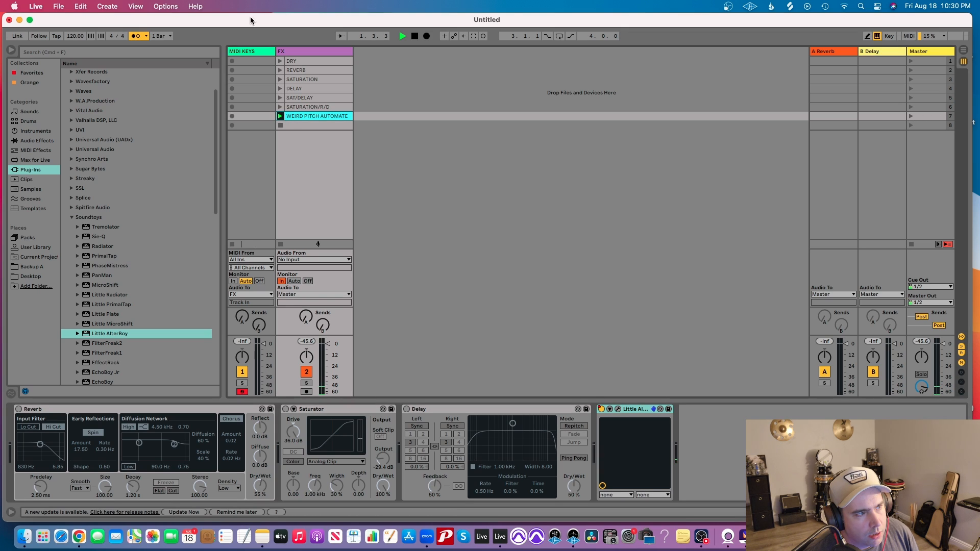
{"action": "left_click", "coordinate": [136, 36]}
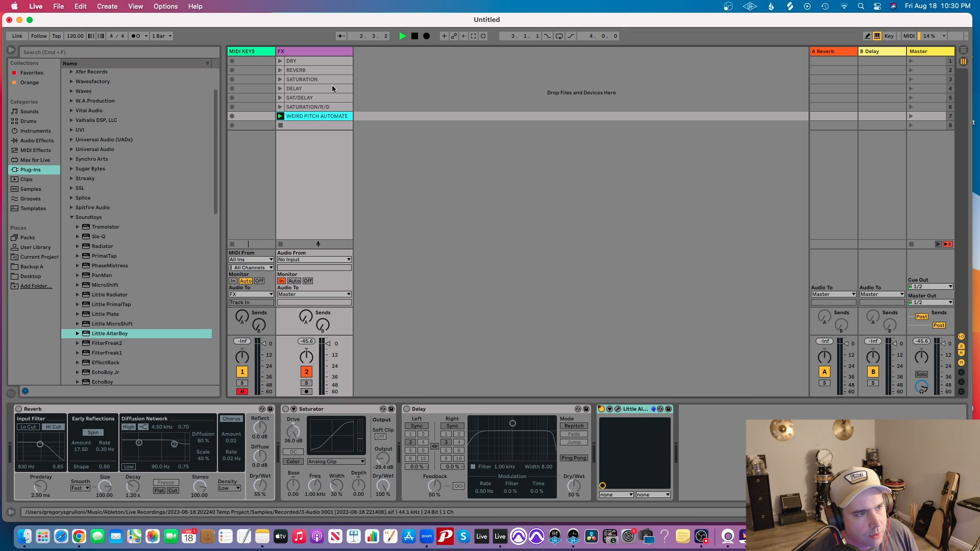
{"action": "left_click", "coordinate": [280, 107]}
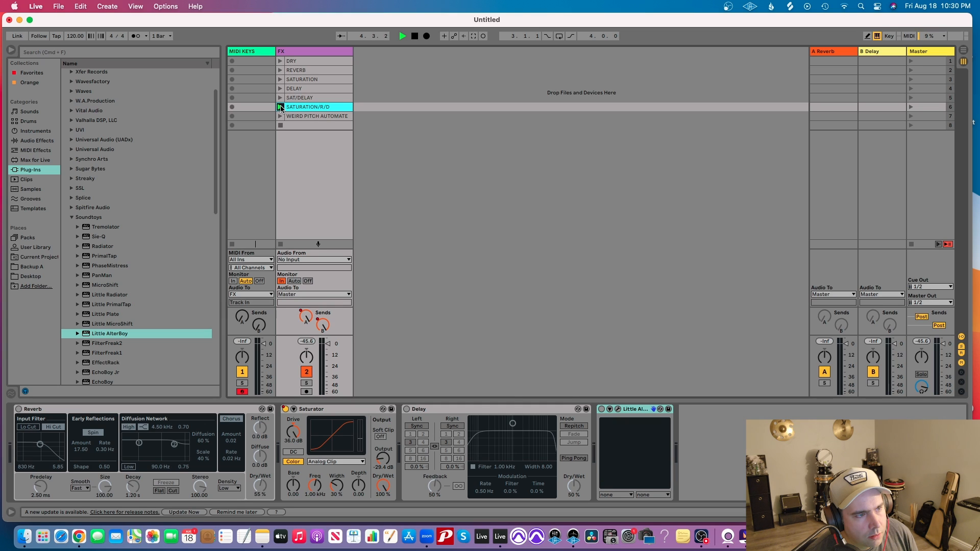
{"action": "left_click", "coordinate": [280, 97]}
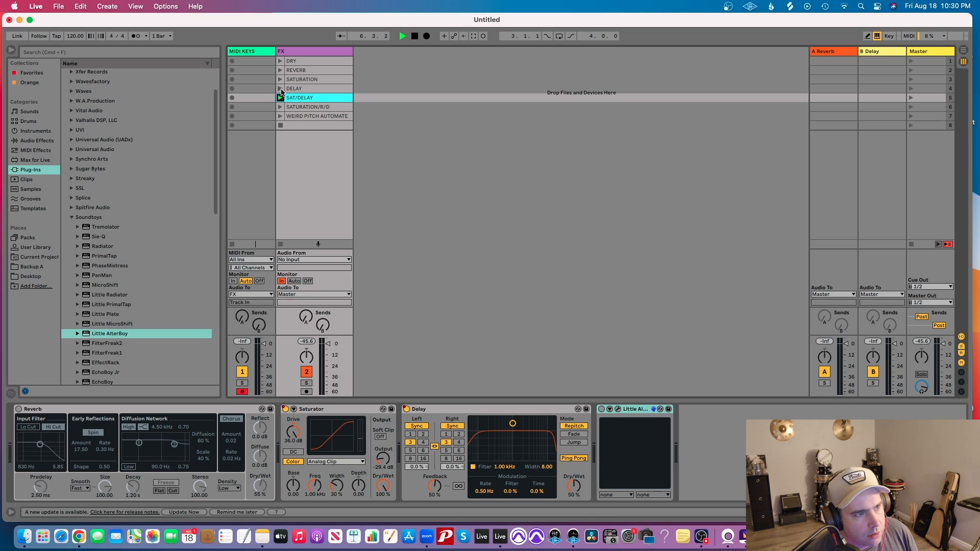
{"action": "left_click", "coordinate": [280, 89]}
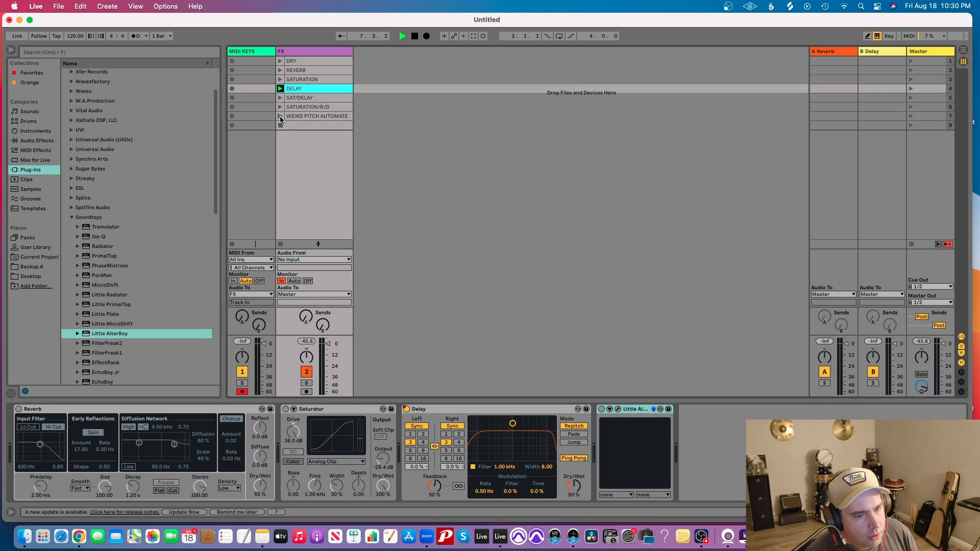
{"action": "left_click", "coordinate": [280, 117]}
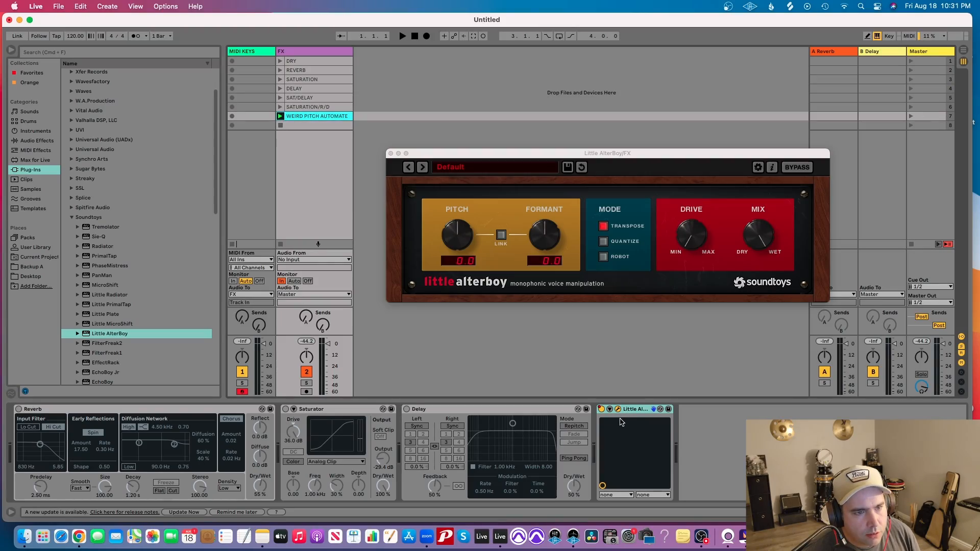
- Review Little AlterBoy's controls, close its window, and show its Pitch envelope in the WEIRD PITCH AUTOMATE clip
{"action": "left_click_drag", "start_coordinate": [535, 157], "coordinate": [530, 137]}
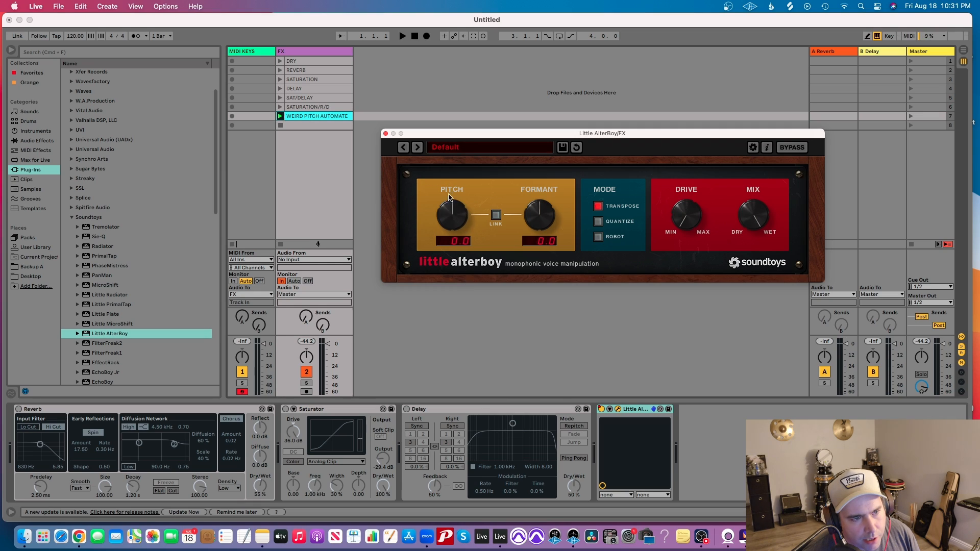
{"action": "left_click", "coordinate": [386, 134]}
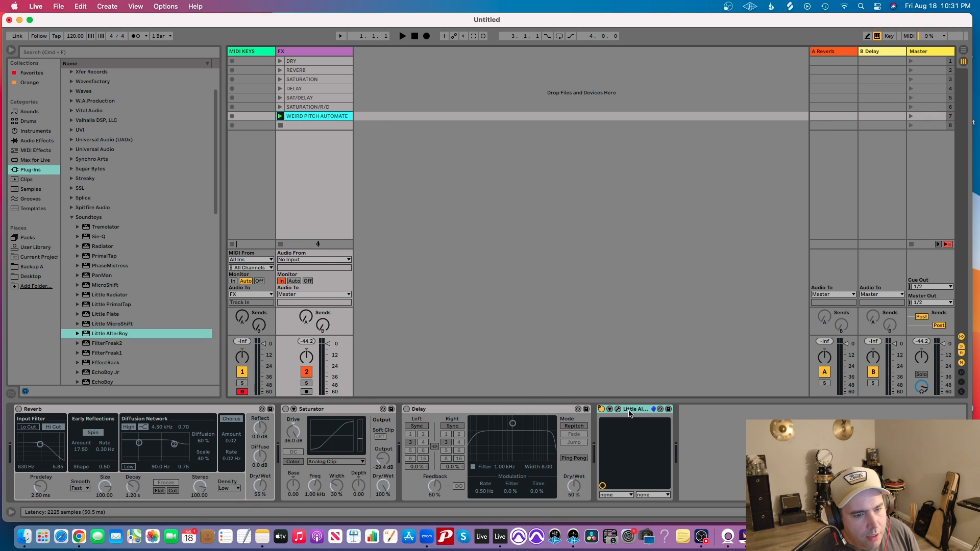
{"action": "left_click", "coordinate": [309, 117]}
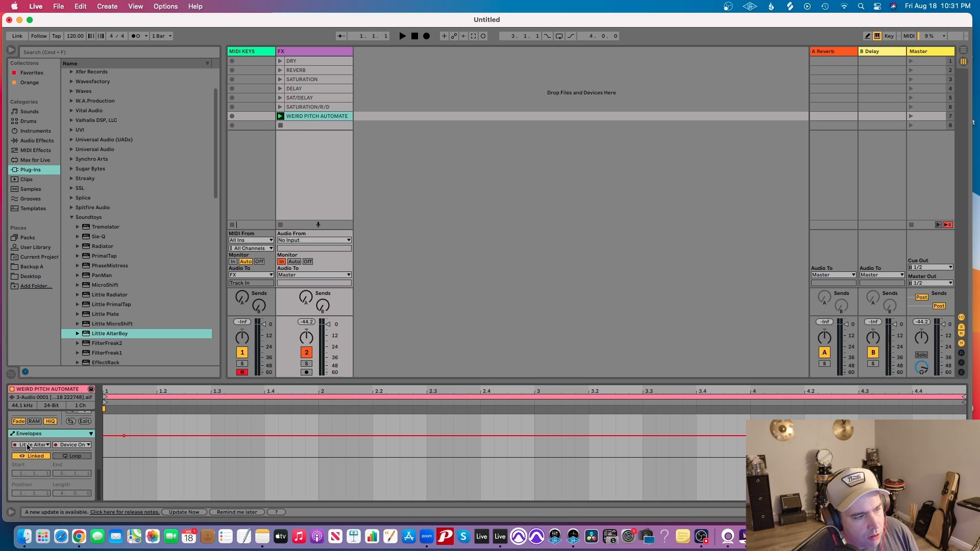
{"action": "left_click", "coordinate": [74, 445]}
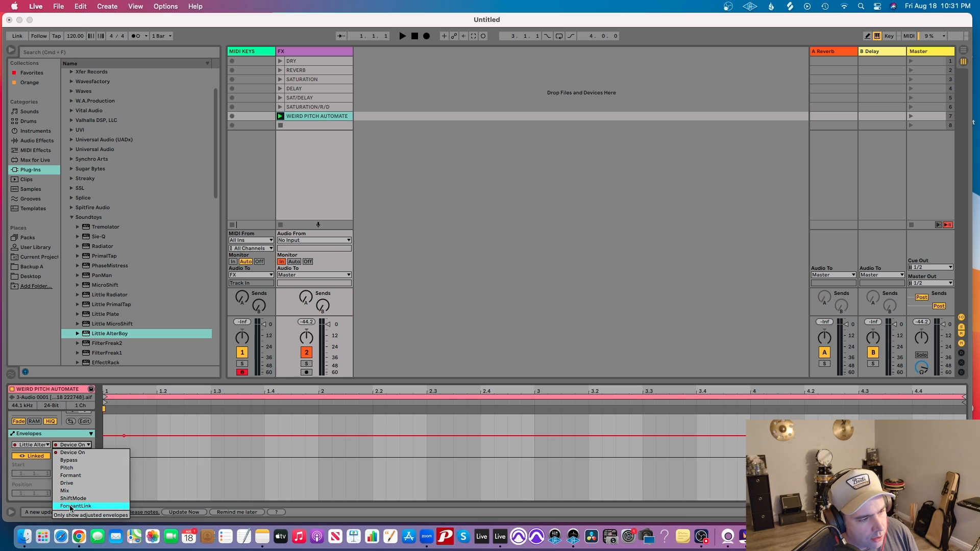
{"action": "left_click", "coordinate": [66, 468]}
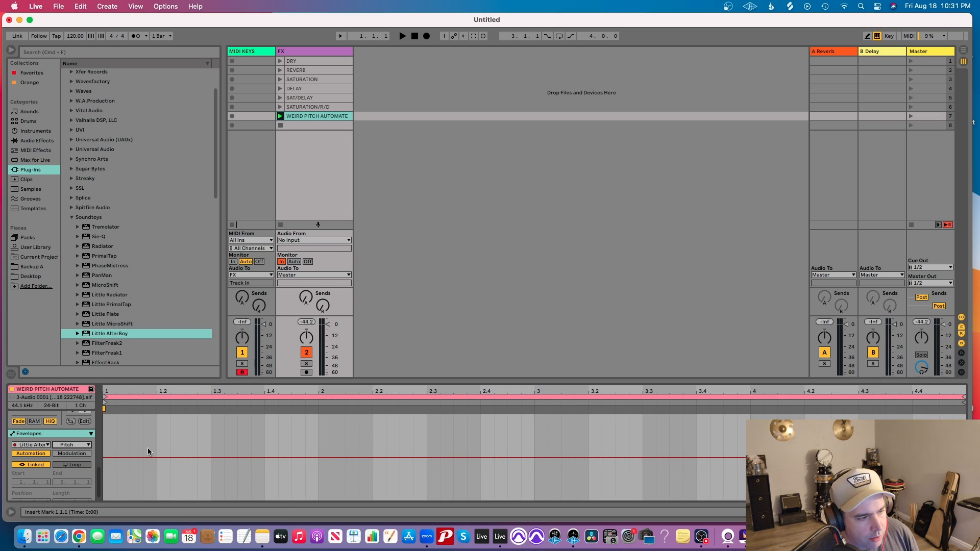
- Draw a jagged Pitch envelope with uneven rises and drops across the four-bar clip, and launch the clip to test it
{"action": "mouse_move", "coordinate": [157, 458]}
{"action": "left_mouse_down"}
{"action": "mouse_move", "coordinate": [157, 437]}
{"action": "mouse_move", "coordinate": [211, 464]}
{"action": "mouse_move", "coordinate": [211, 489]}
{"action": "mouse_move", "coordinate": [228, 448]}
{"action": "mouse_move", "coordinate": [232, 499]}
{"action": "mouse_move", "coordinate": [250, 473]}
{"action": "mouse_move", "coordinate": [250, 440]}
{"action": "mouse_move", "coordinate": [265, 465]}
{"action": "mouse_move", "coordinate": [292, 464]}
{"action": "mouse_move", "coordinate": [291, 430]}
{"action": "mouse_move", "coordinate": [332, 425]}
{"action": "mouse_move", "coordinate": [332, 417]}
{"action": "mouse_move", "coordinate": [359, 466]}
{"action": "mouse_move", "coordinate": [358, 491]}
{"action": "mouse_move", "coordinate": [413, 423]}
{"action": "mouse_move", "coordinate": [439, 479]}
{"action": "mouse_move", "coordinate": [480, 439]}
{"action": "left_mouse_up"}
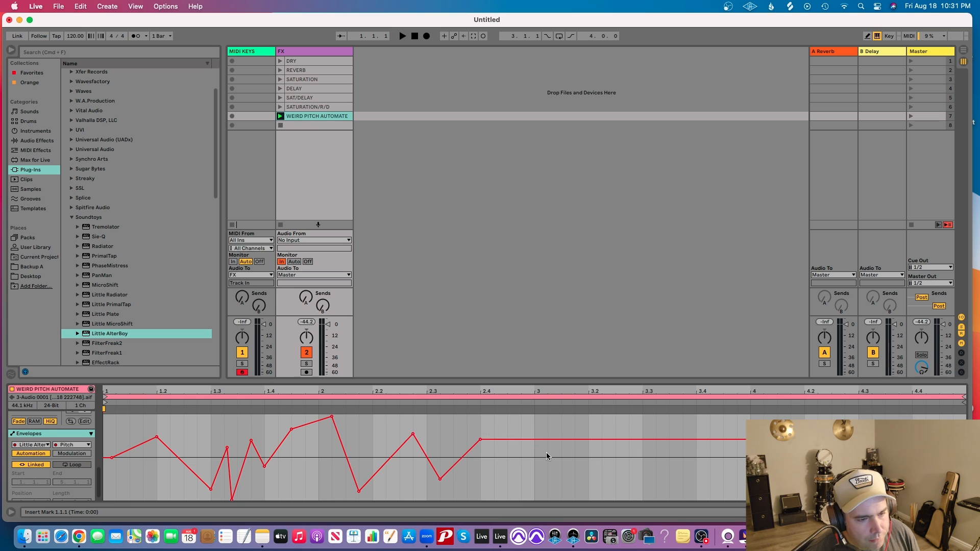
{"action": "mouse_move", "coordinate": [548, 440]}
{"action": "left_mouse_down"}
{"action": "mouse_move", "coordinate": [548, 486]}
{"action": "mouse_move", "coordinate": [575, 468]}
{"action": "mouse_move", "coordinate": [575, 434]}
{"action": "mouse_move", "coordinate": [588, 458]}
{"action": "mouse_move", "coordinate": [574, 483]}
{"action": "mouse_move", "coordinate": [605, 422]}
{"action": "mouse_move", "coordinate": [615, 481]}
{"action": "left_mouse_up"}
{"action": "left_click_drag", "start_coordinate": [684, 481], "coordinate": [697, 431]}
{"action": "left_click", "coordinate": [737, 485]}
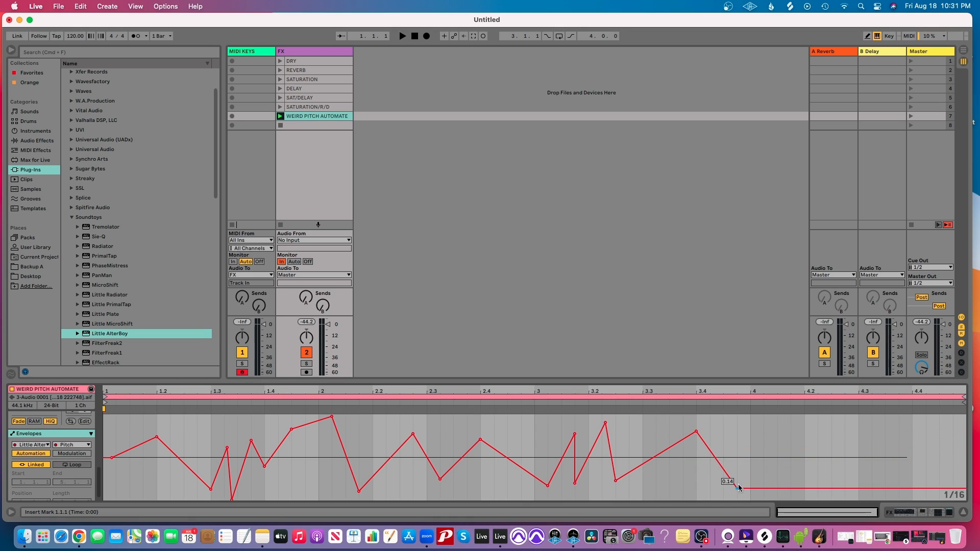
{"action": "mouse_move", "coordinate": [737, 485]}
{"action": "left_mouse_down"}
{"action": "mouse_move", "coordinate": [737, 427]}
{"action": "mouse_move", "coordinate": [768, 487]}
{"action": "mouse_move", "coordinate": [810, 431]}
{"action": "mouse_move", "coordinate": [818, 468]}
{"action": "mouse_move", "coordinate": [858, 461]}
{"action": "mouse_move", "coordinate": [885, 428]}
{"action": "left_mouse_up"}
{"action": "left_click", "coordinate": [767, 427]}
{"action": "left_click_drag", "start_coordinate": [944, 429], "coordinate": [945, 485]}
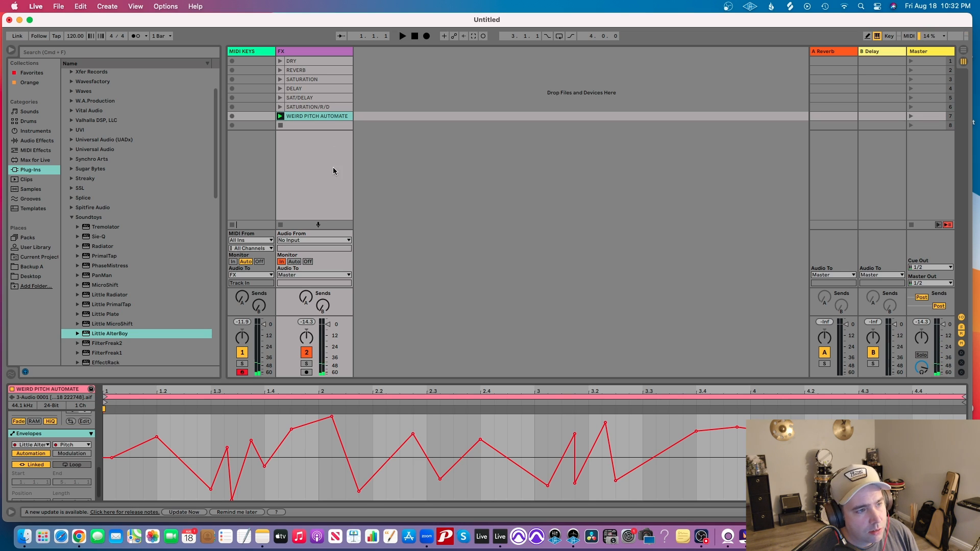
{"action": "left_click", "coordinate": [280, 117]}
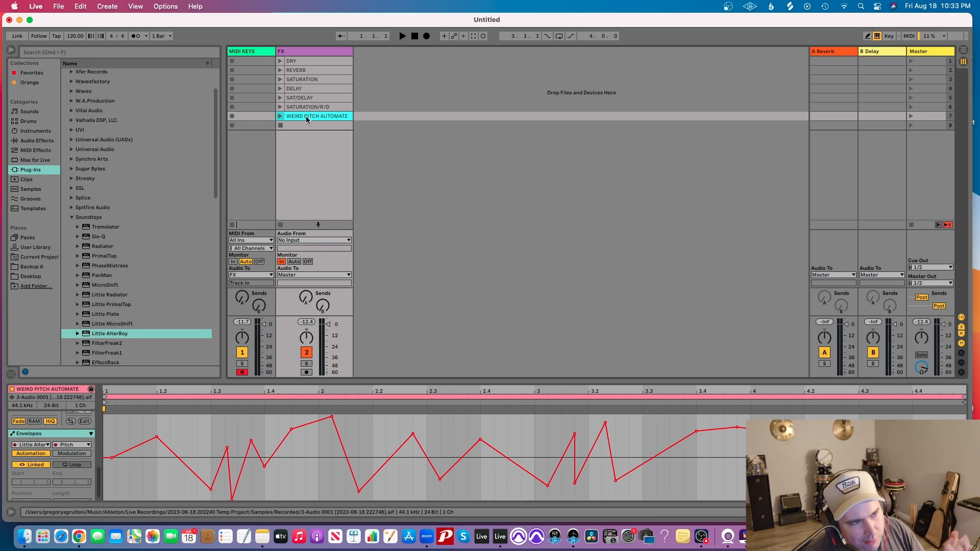
- Insert a new MIDI track directly after MIDI KEYS and name it DRUMS
{"action": "left_click", "coordinate": [259, 52]}
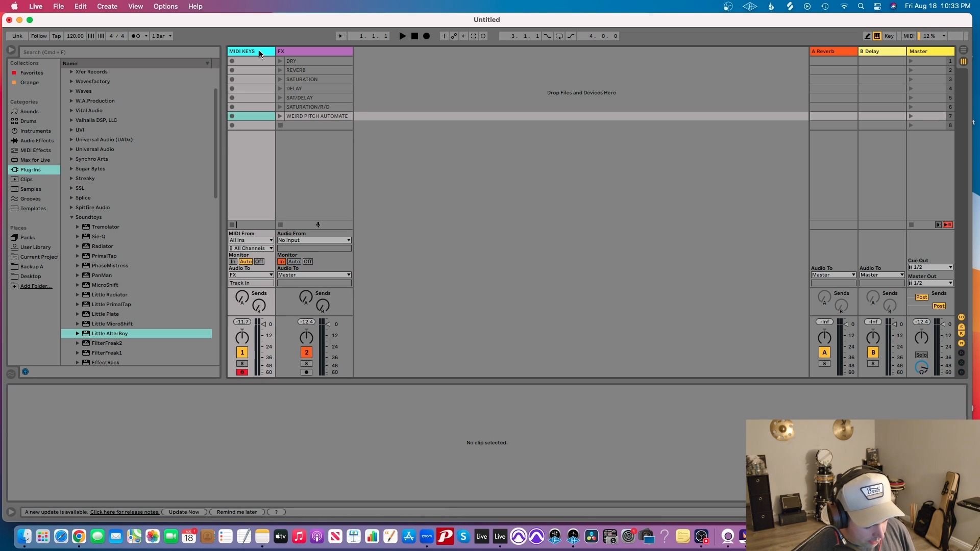
{"action": "key", "text": "super+shift+t"}
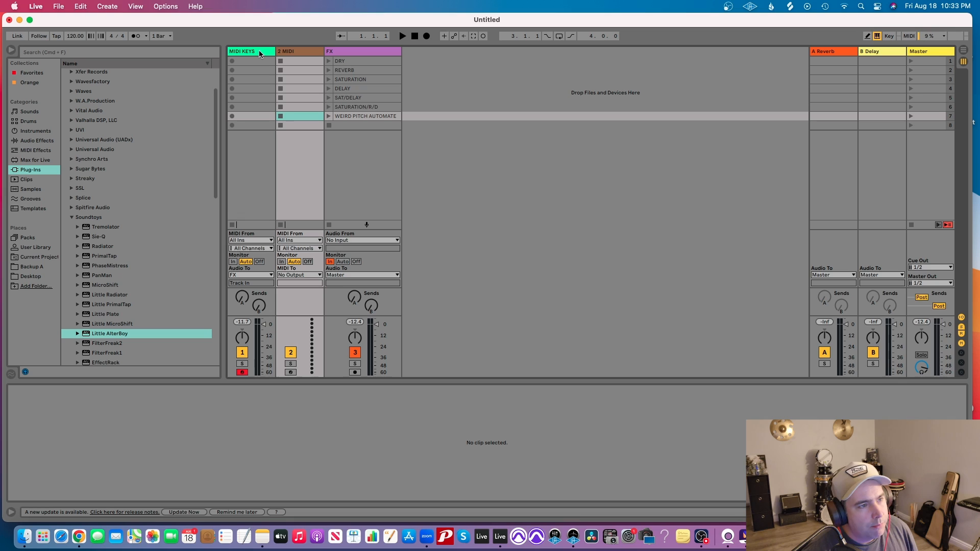
{"action": "left_click", "coordinate": [294, 52]}
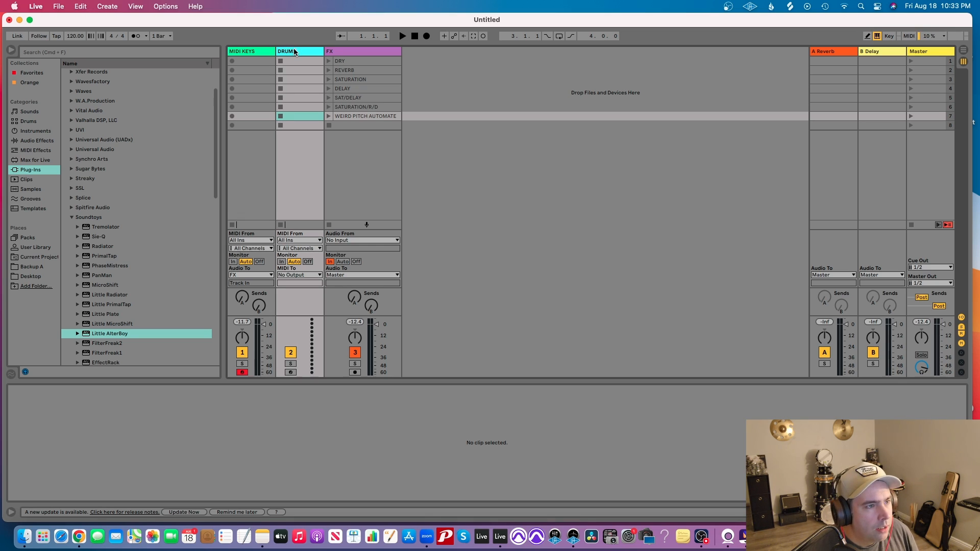
{"action": "left_click", "coordinate": [484, 126]}
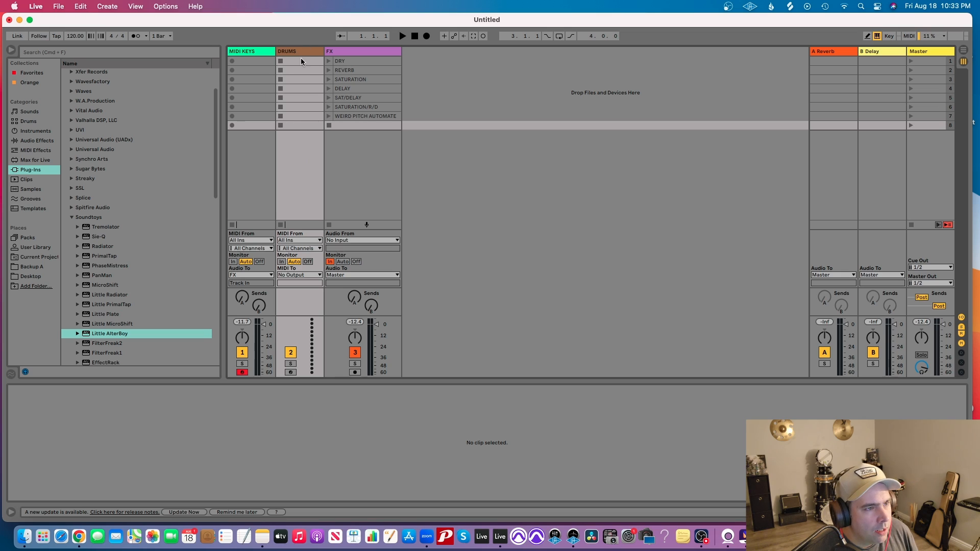
- Load an empty Drum Rack onto the DRUMS track and move record arming from MIDI KEYS to DRUMS
{"action": "left_click", "coordinate": [29, 131]}
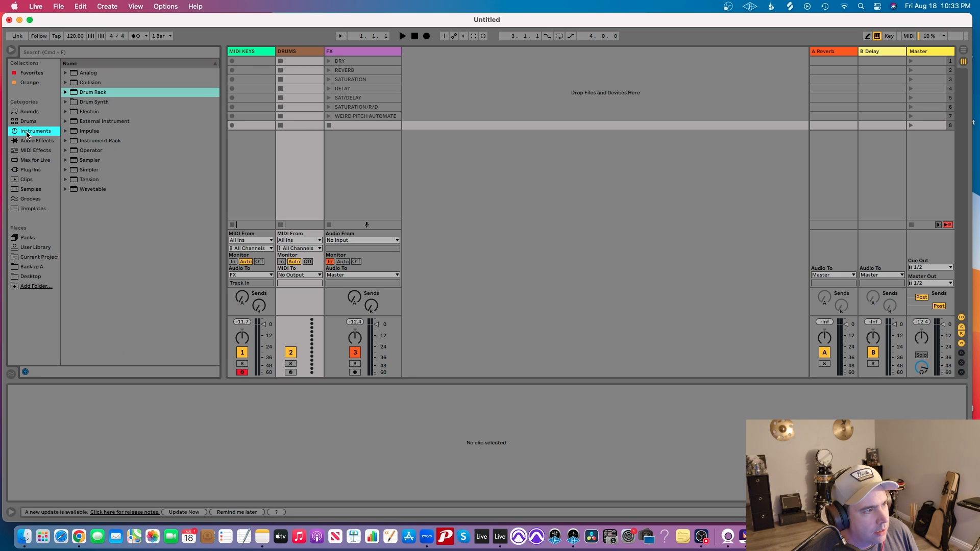
{"action": "left_click_drag", "start_coordinate": [73, 95], "coordinate": [294, 53]}
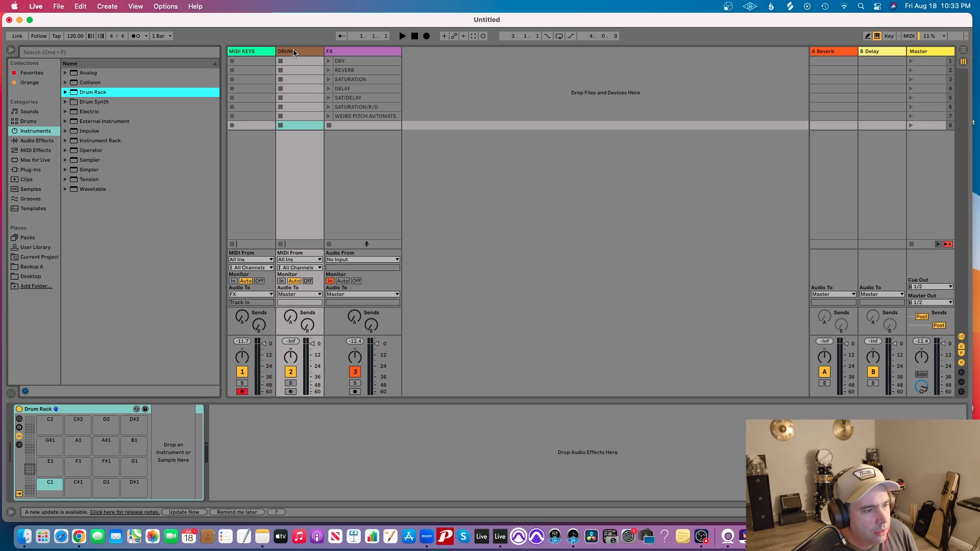
{"action": "left_click", "coordinate": [248, 51]}
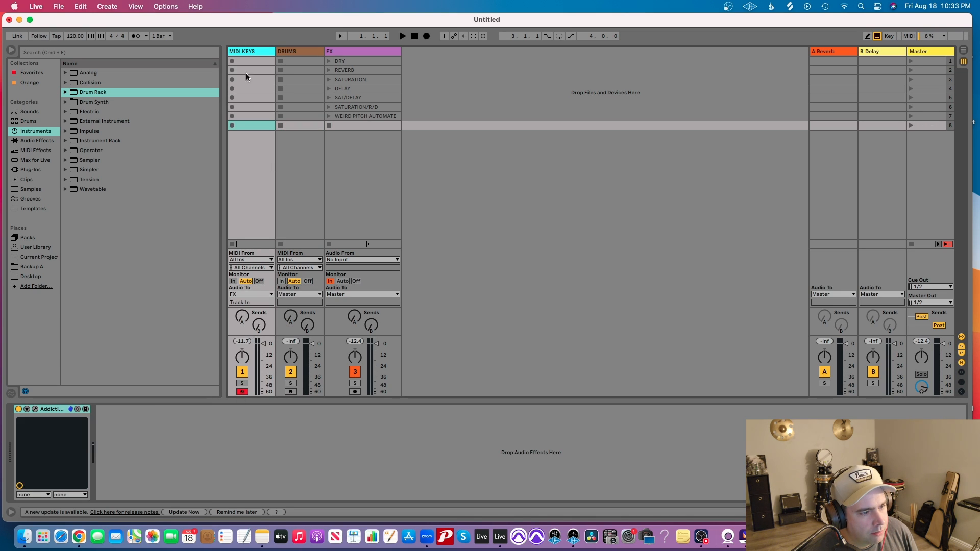
{"action": "left_click", "coordinate": [243, 392]}
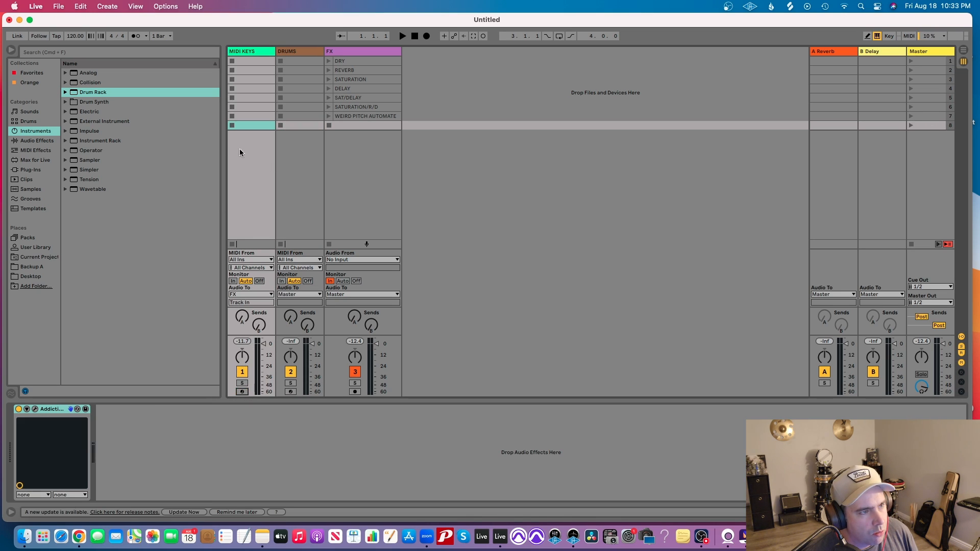
{"action": "left_click", "coordinate": [296, 53]}
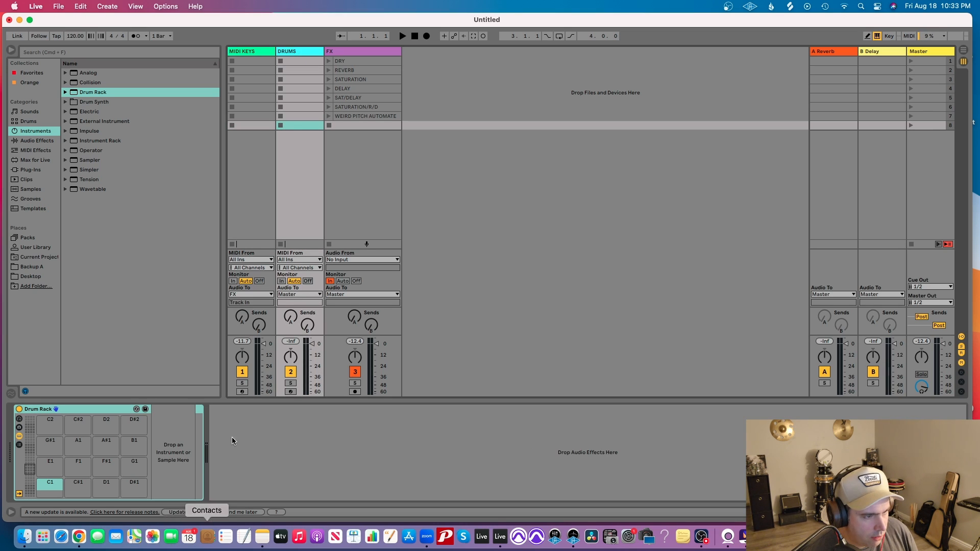
{"action": "left_click", "coordinate": [290, 392]}
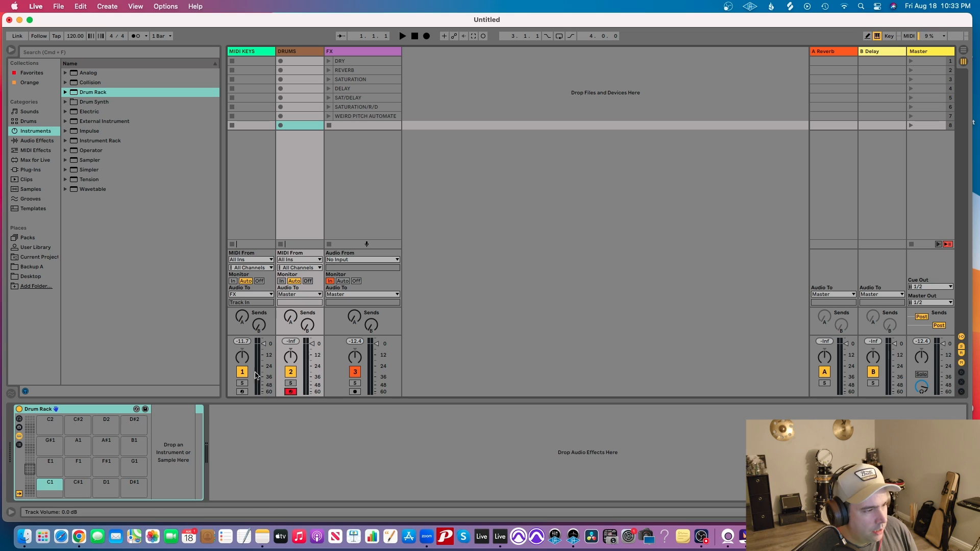
- From the Splice library, load UZ_SS_snare_wood_best.wav onto the Drum Rack's G3 pad and the SSL_kick_rat_race kick onto F3
{"action": "left_click", "coordinate": [30, 458]}
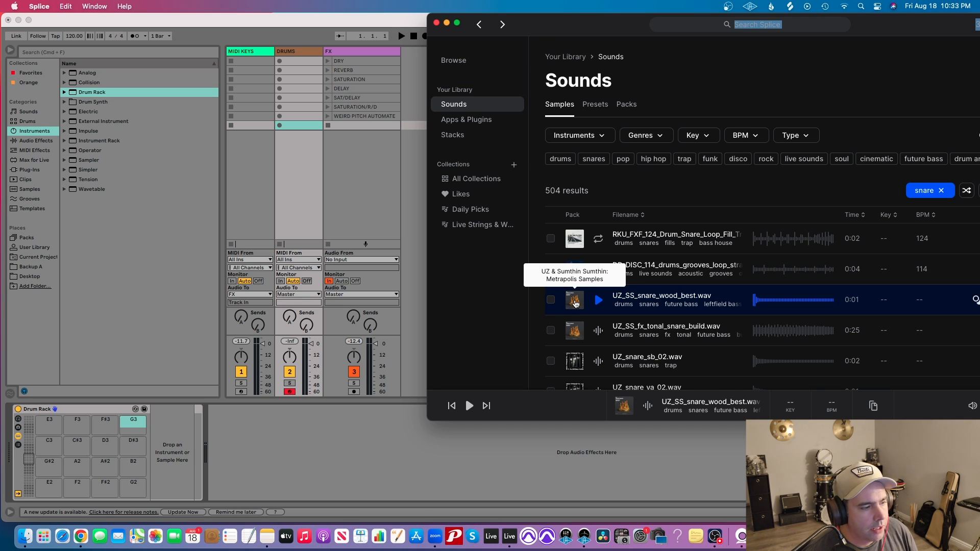
{"action": "left_click_drag", "start_coordinate": [575, 304], "coordinate": [133, 434]}
{"action": "left_click", "coordinate": [704, 191]}
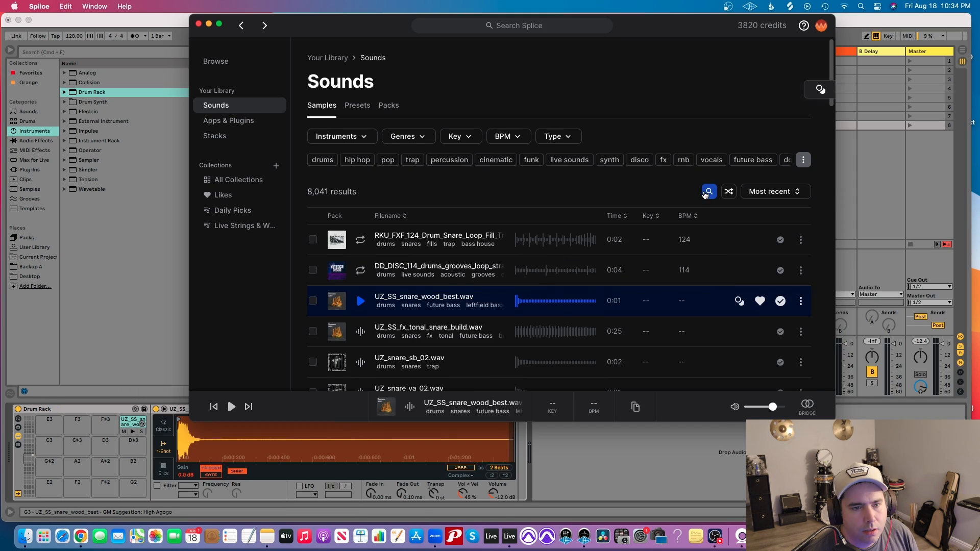
{"action": "left_click", "coordinate": [709, 192]}
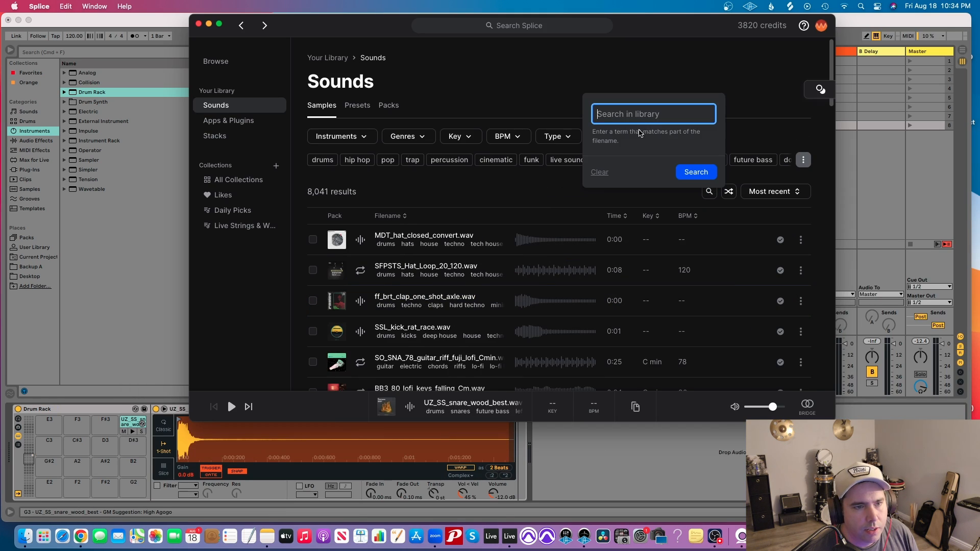
{"action": "type", "text": "ki"}
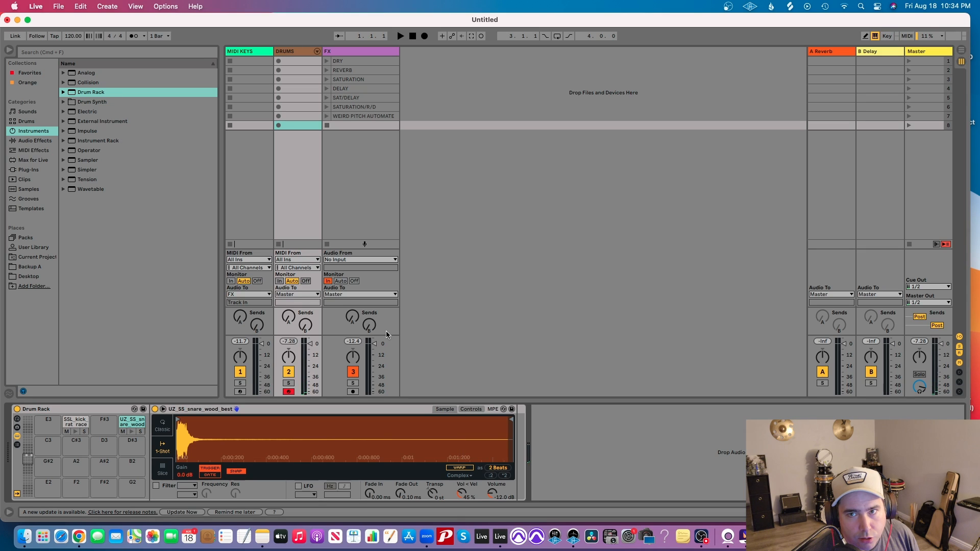
- Route the DRUMS track's audio output to the FX track
{"action": "left_click", "coordinate": [298, 51]}
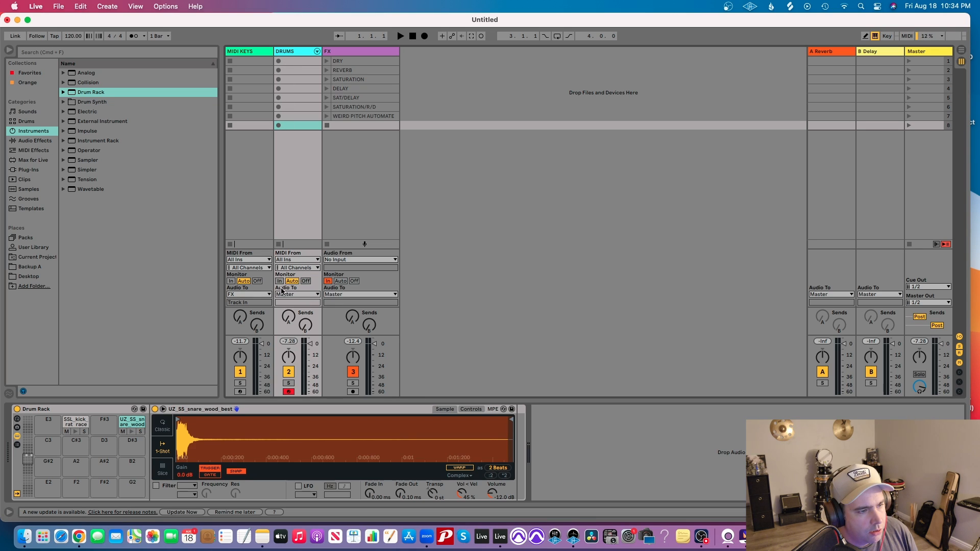
{"action": "left_click", "coordinate": [316, 295]}
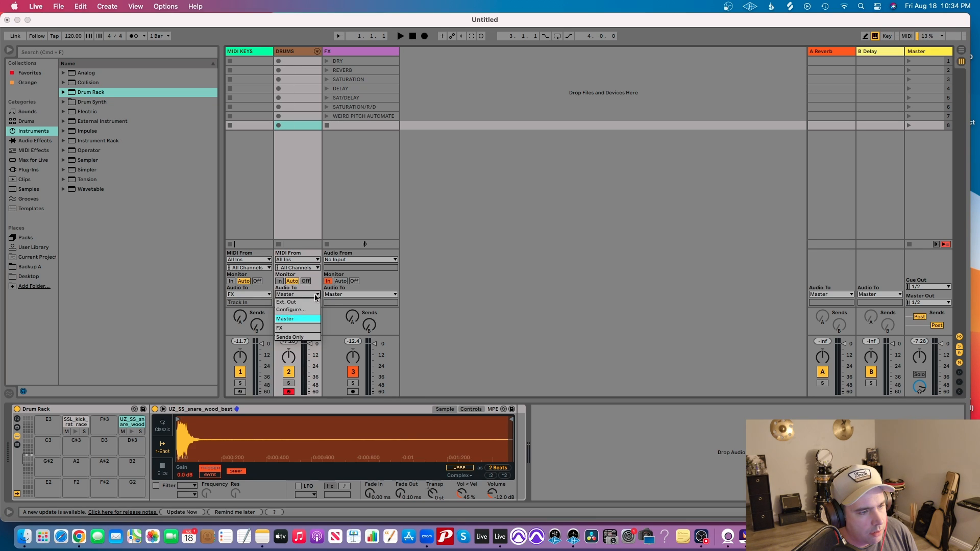
{"action": "left_click", "coordinate": [282, 328]}
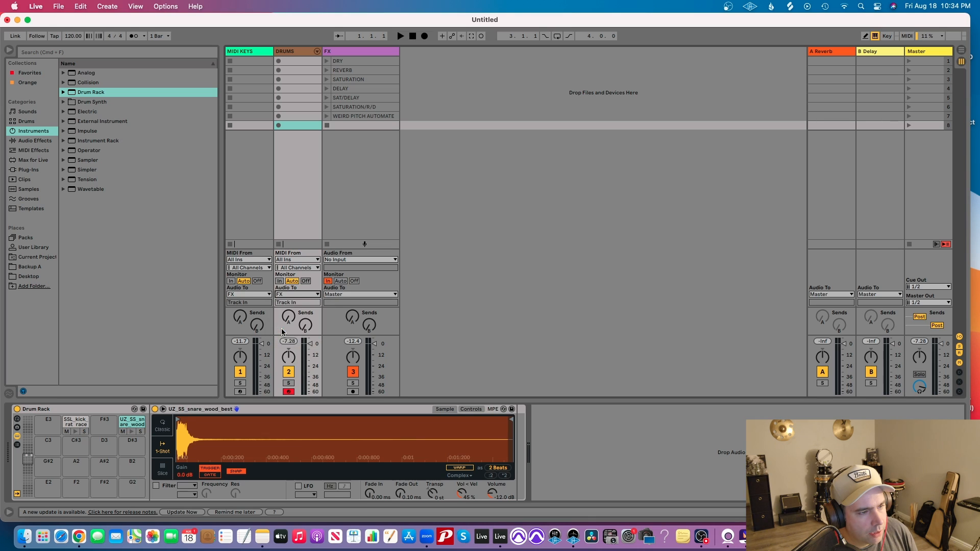
- Play the kick and snare pads on the DRUMS track to check the signal reaching FX
{"action": "left_click", "coordinate": [350, 51]}
{"action": "left_click", "coordinate": [301, 51]}
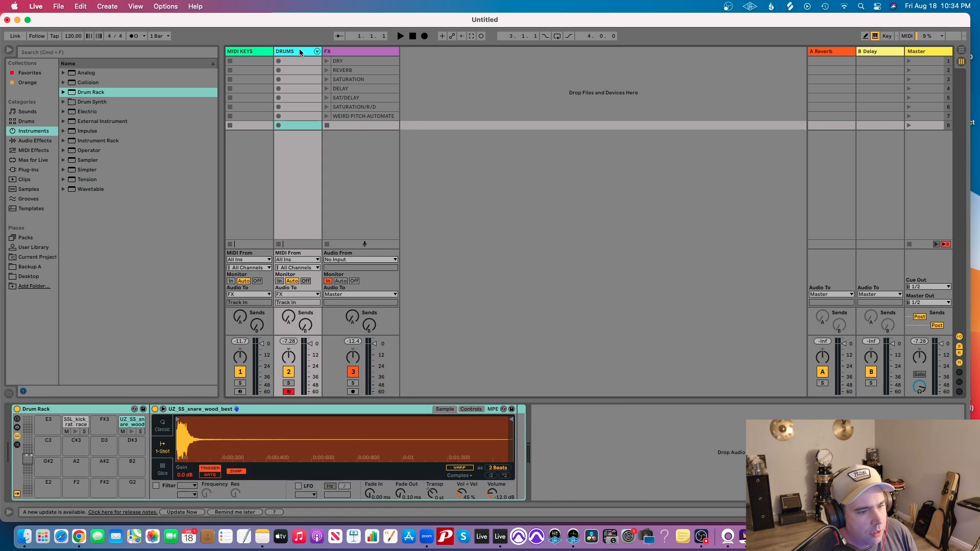
{"action": "key", "text": "f"}
{"action": "key", "text": "g"}
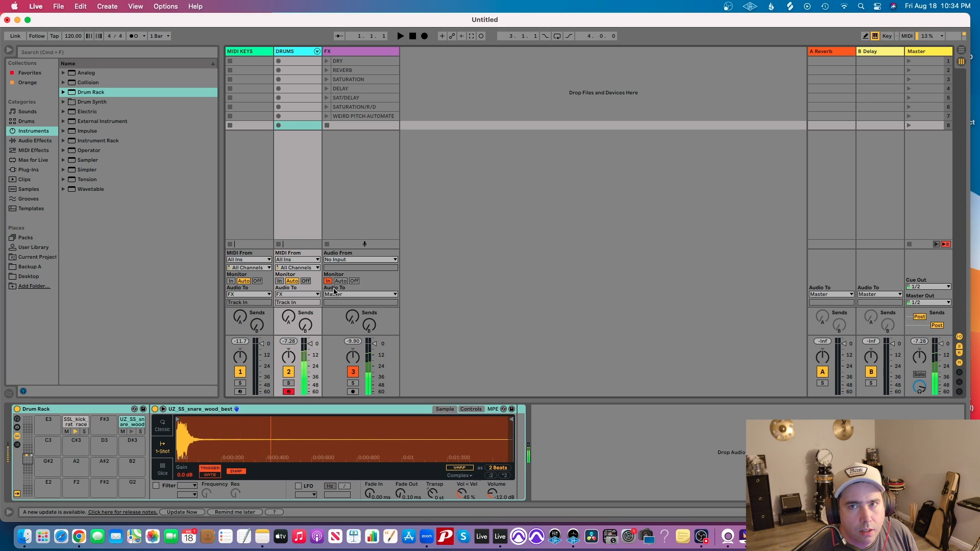
{"action": "key", "text": "f"}
{"action": "key", "text": "f"}
{"action": "key", "text": "g"}
{"action": "key", "text": "f"}
{"action": "key", "text": "f"}
{"action": "key", "text": "f"}
{"action": "key", "text": "f"}
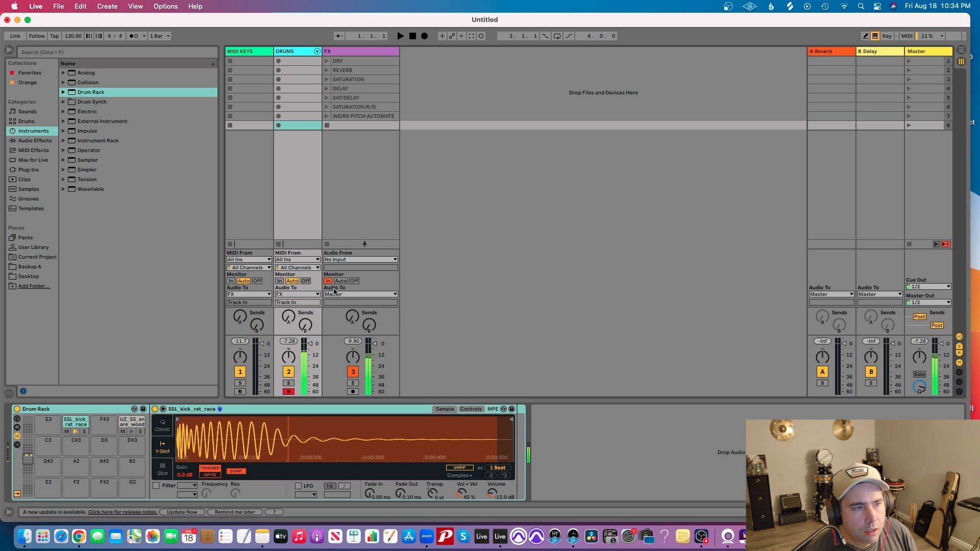
{"action": "key", "text": "f"}
{"action": "key", "text": "f"}
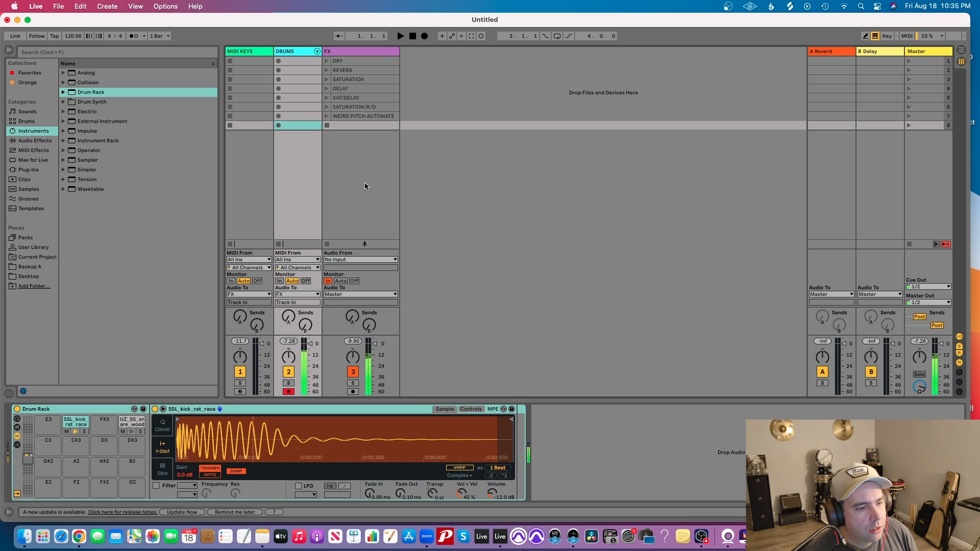
- Launch the DRY clip on the FX track, play the drums through it, and stop playback
{"action": "key", "text": "Right"}
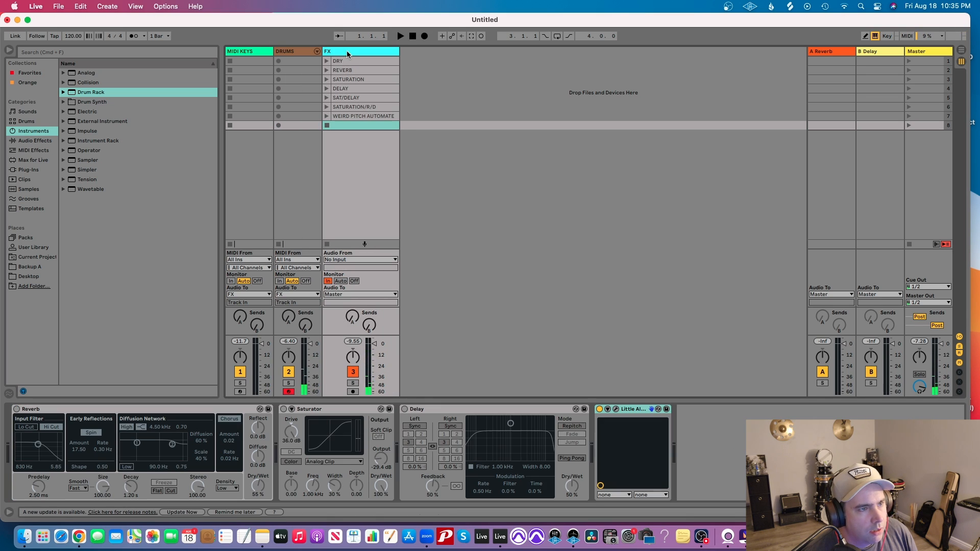
{"action": "left_click", "coordinate": [326, 61]}
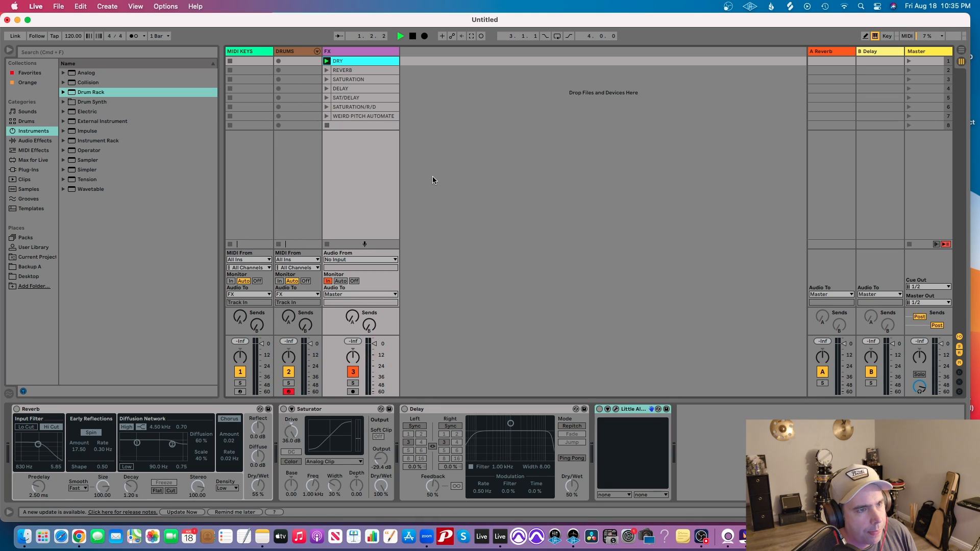
{"action": "key", "text": "f"}
{"action": "key", "text": "f"}
{"action": "key", "text": "f"}
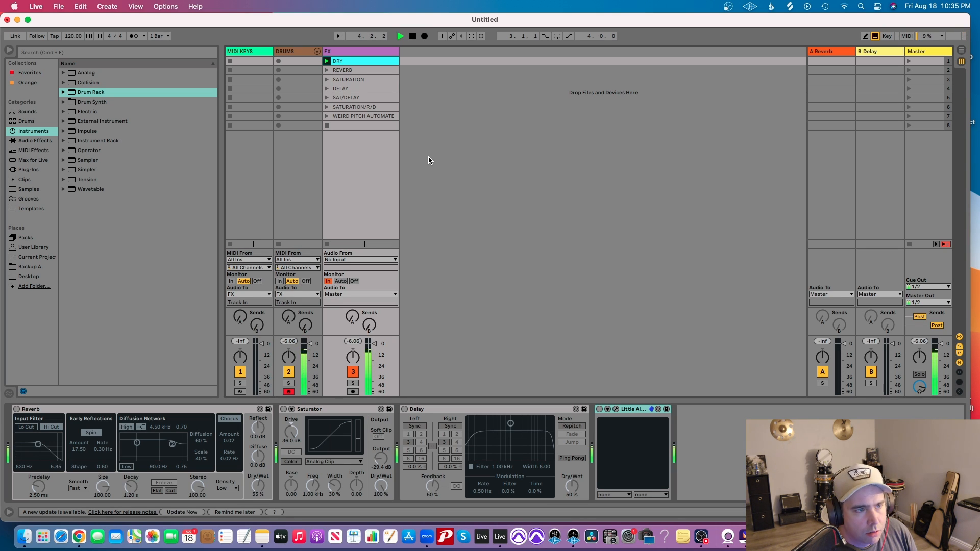
{"action": "left_click", "coordinate": [410, 36]}
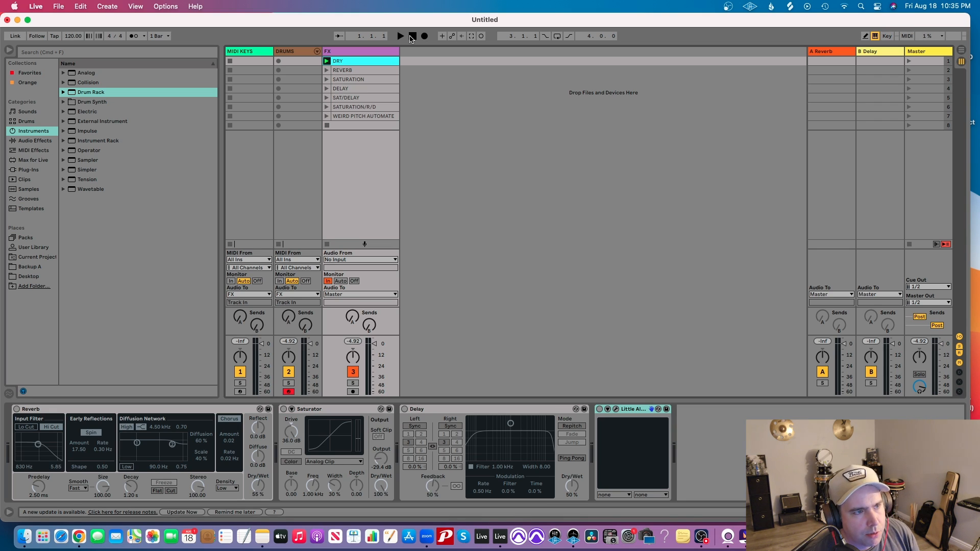
- Go through the FX track's clips one by one, from REVERB to SATURATION/R/D and back up
{"action": "left_click", "coordinate": [345, 80]}
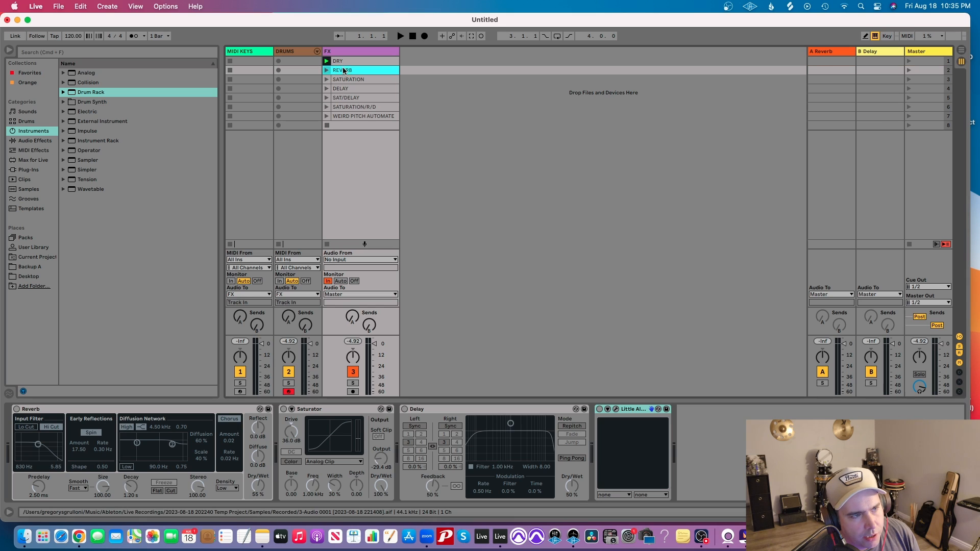
{"action": "key", "text": "Down"}
{"action": "key", "text": "Down"}
{"action": "key", "text": "Down"}
{"action": "key", "text": "Down"}
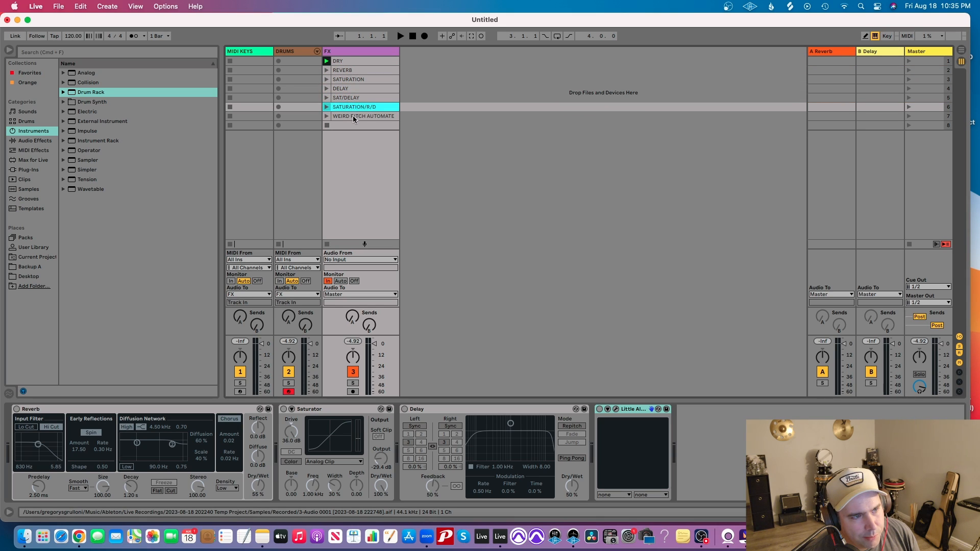
{"action": "key", "text": "Up"}
{"action": "key", "text": "Up"}
{"action": "key", "text": "Up"}
{"action": "key", "text": "Up"}
{"action": "key", "text": "Up"}
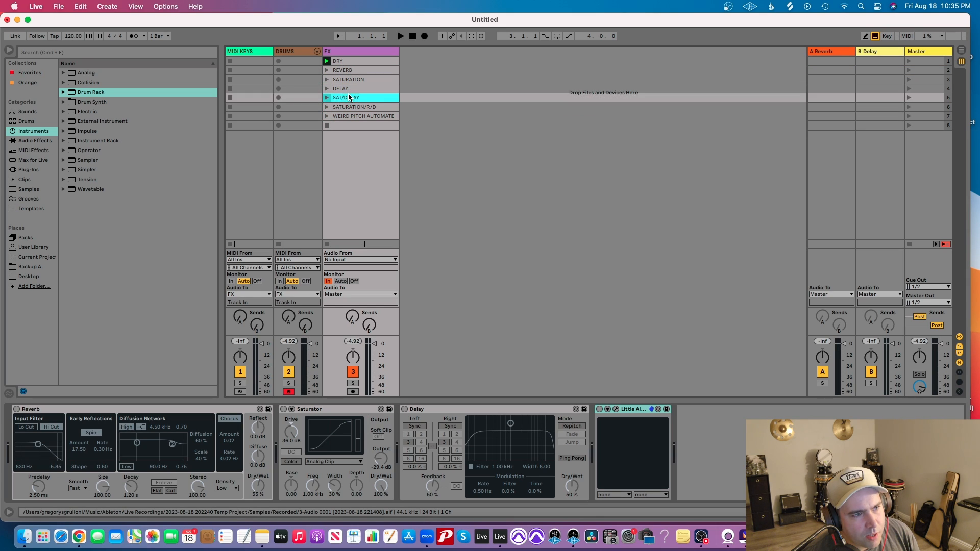
- Set the launch quantization of all seven FX clips, from DRY to WEIRD PITCH AUTOMATE, to None
{"action": "left_click", "coordinate": [347, 62]}
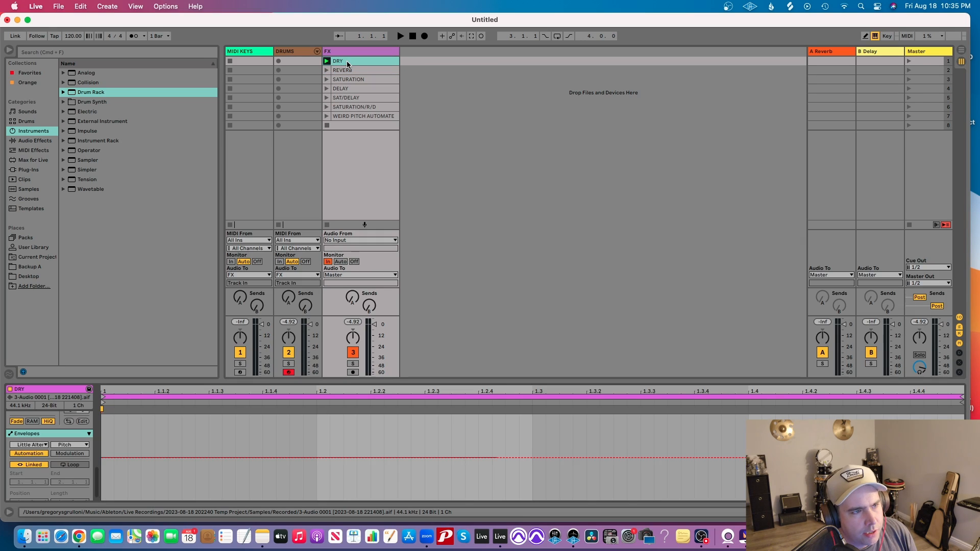
{"action": "left_click", "coordinate": [344, 115], "text": "shift"}
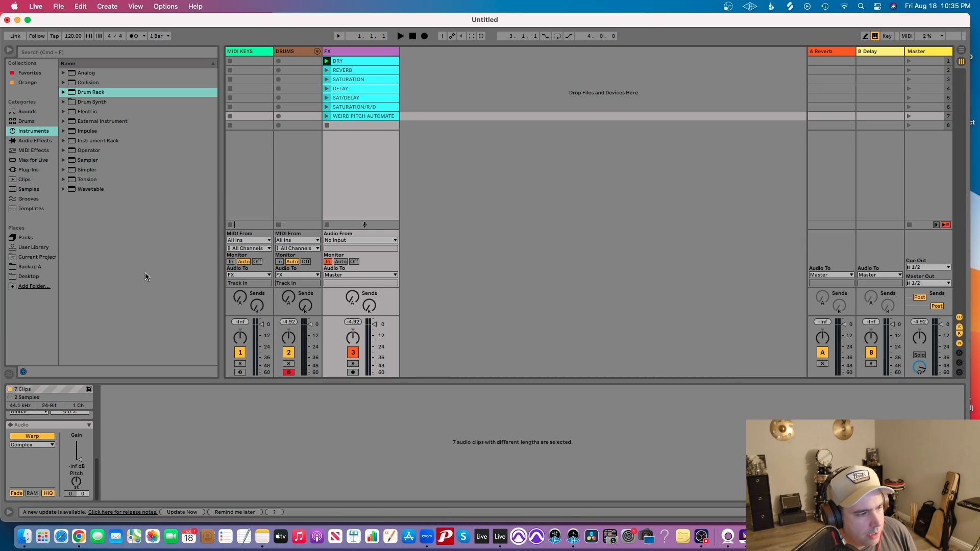
{"action": "left_click_drag", "start_coordinate": [97, 468], "coordinate": [99, 432]}
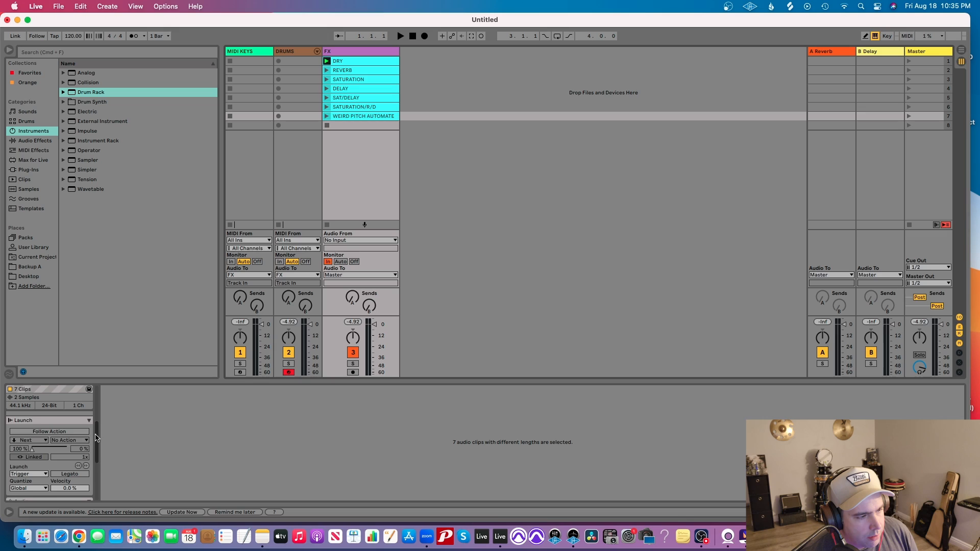
{"action": "scroll", "coordinate": [46, 452], "scroll_direction": "down", "scroll_amount": 2}
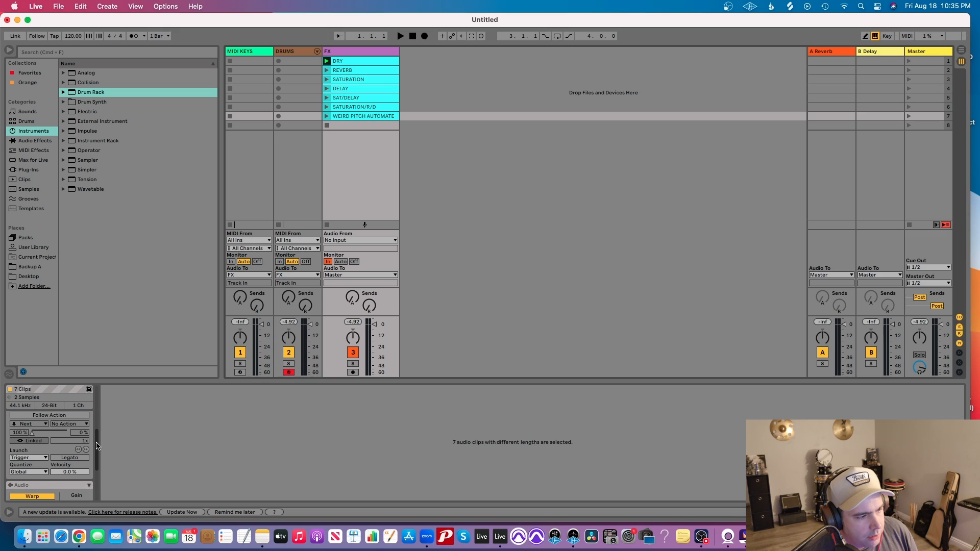
{"action": "left_click", "coordinate": [29, 472]}
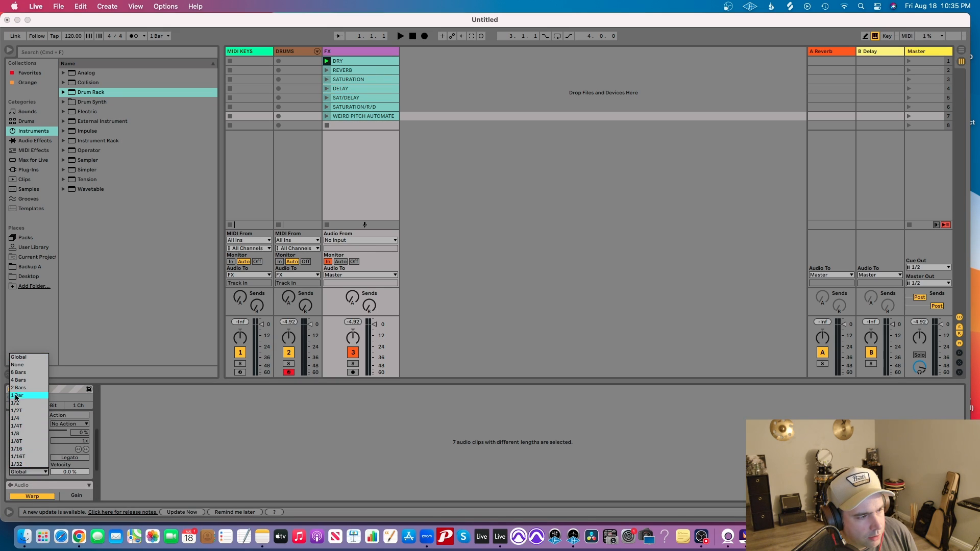
{"action": "left_click", "coordinate": [17, 365]}
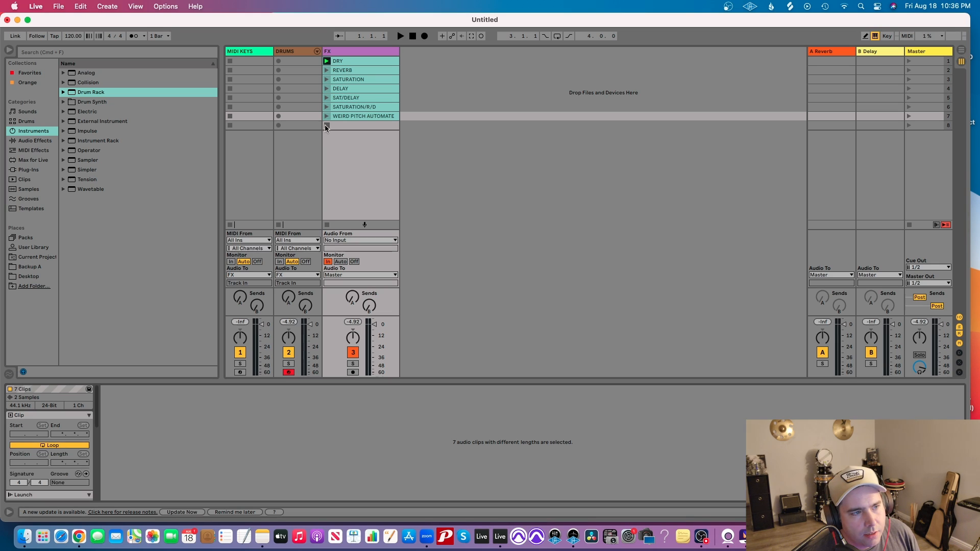
- Stop the active FX clip and launch every clip from DRY to WEIRD PITCH AUTOMATE and back to DRY to test immediate switching
{"action": "left_click", "coordinate": [327, 126]}
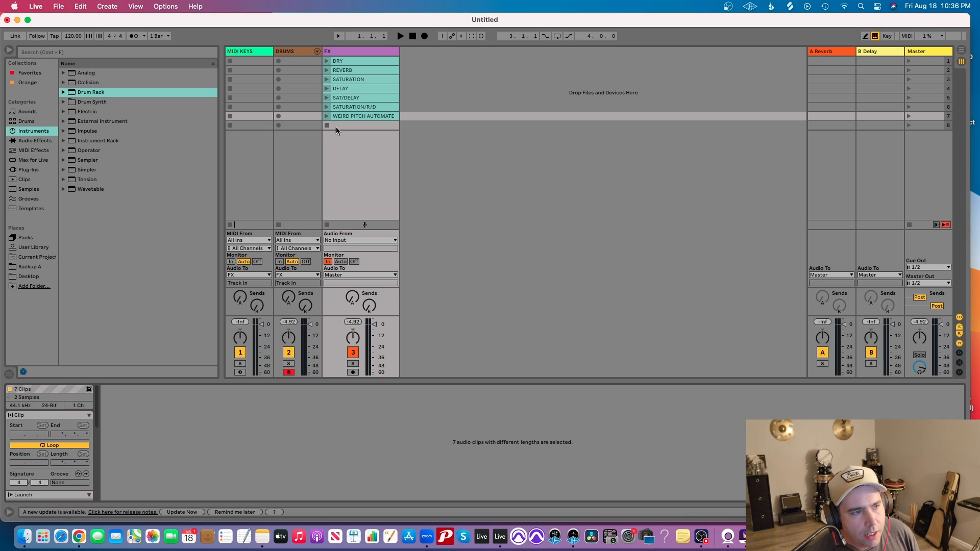
{"action": "left_click", "coordinate": [352, 126]}
{"action": "left_click", "coordinate": [326, 61]}
{"action": "left_click", "coordinate": [325, 70]}
{"action": "left_click", "coordinate": [325, 79]}
{"action": "left_click", "coordinate": [326, 88]}
{"action": "left_click", "coordinate": [326, 98]}
{"action": "left_click", "coordinate": [326, 106]}
{"action": "left_click", "coordinate": [327, 116]}
{"action": "left_click", "coordinate": [326, 107]}
{"action": "left_click", "coordinate": [326, 98]}
{"action": "left_click", "coordinate": [326, 88]}
{"action": "left_click", "coordinate": [326, 79]}
{"action": "left_click", "coordinate": [326, 70]}
{"action": "left_click", "coordinate": [327, 62]}
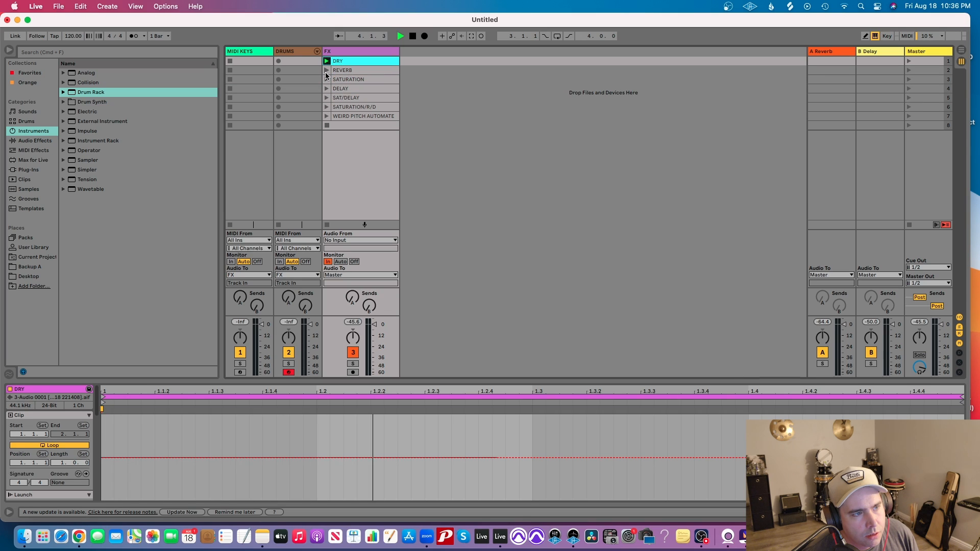
- Repeat the switching test from REVERB to WEIRD PITCH AUTOMATE and back to DRY, stop playback, and select the FX track
{"action": "left_click", "coordinate": [326, 70]}
{"action": "left_click", "coordinate": [326, 79]}
{"action": "left_click", "coordinate": [325, 88]}
{"action": "left_click", "coordinate": [325, 98]}
{"action": "left_click", "coordinate": [327, 106]}
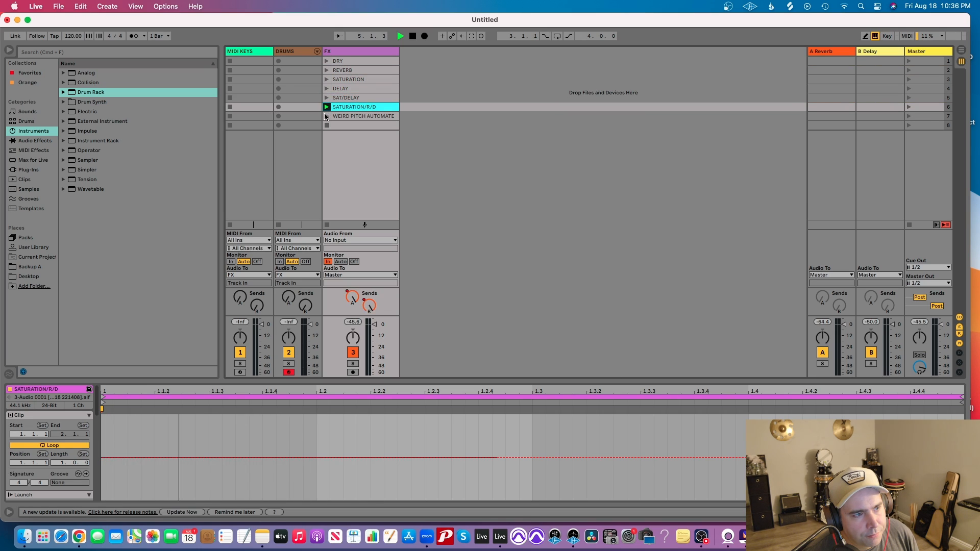
{"action": "left_click", "coordinate": [327, 116]}
{"action": "left_click", "coordinate": [326, 98]}
{"action": "left_click", "coordinate": [325, 89]}
{"action": "left_click", "coordinate": [325, 79]}
{"action": "left_click", "coordinate": [326, 70]}
{"action": "left_click", "coordinate": [326, 61]}
{"action": "key", "text": "space"}
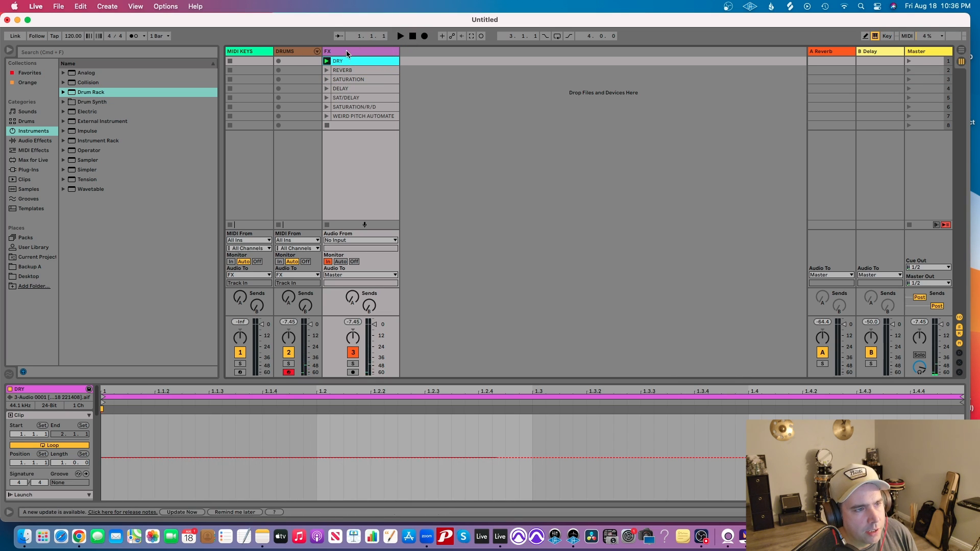
{"action": "left_click", "coordinate": [345, 51]}
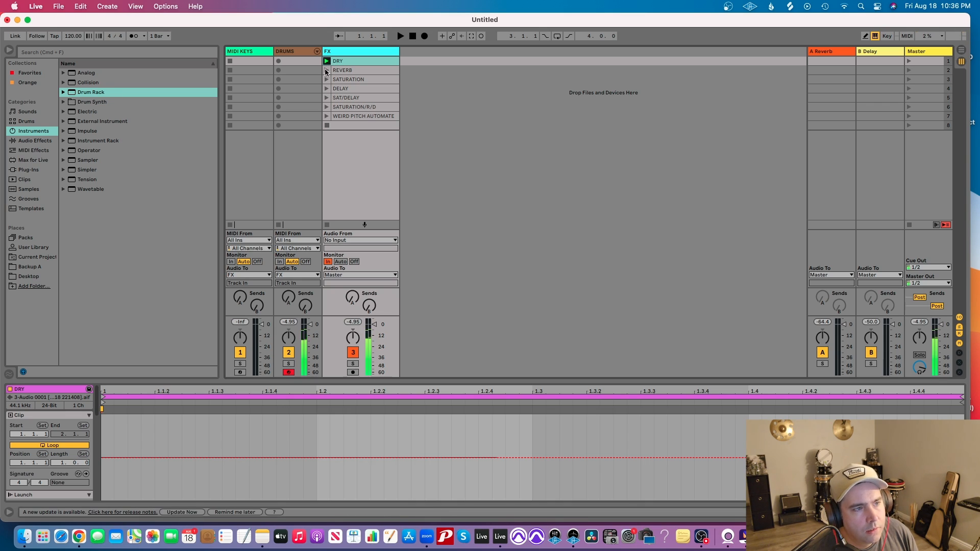
- Audition each effect on the drums by launching the FX clips in order from REVERB to WEIRD PITCH AUTOMATE, and stop playback
{"action": "left_click", "coordinate": [326, 71]}
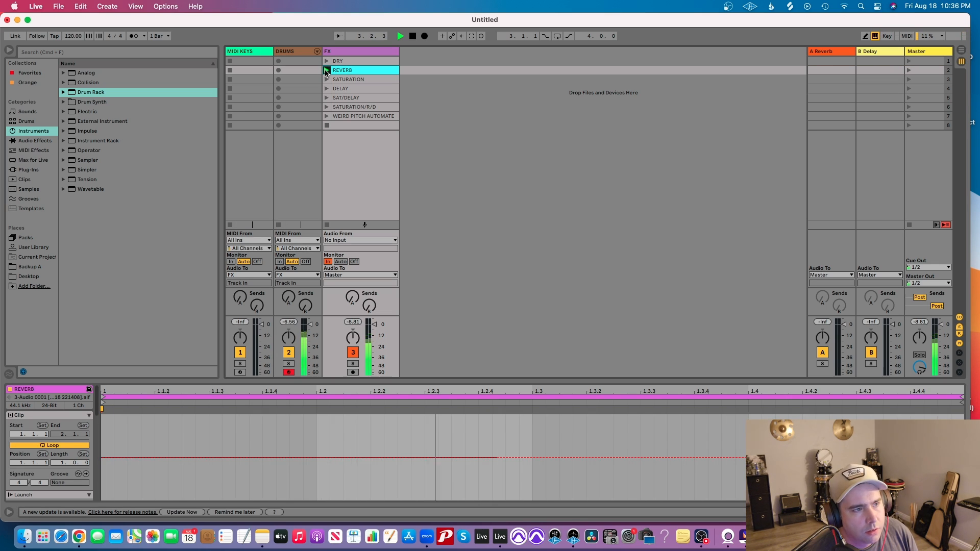
{"action": "left_click", "coordinate": [327, 79]}
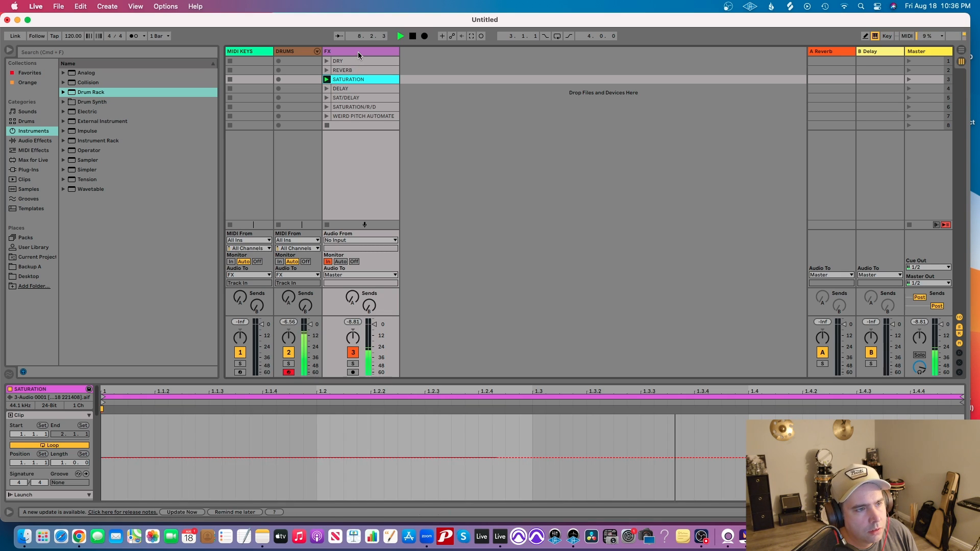
{"action": "left_click", "coordinate": [327, 88]}
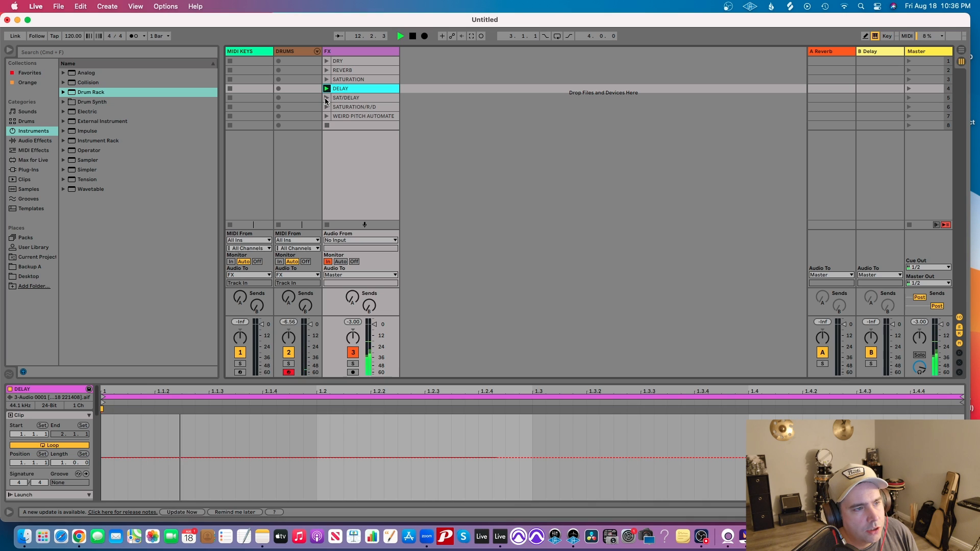
{"action": "left_click", "coordinate": [326, 99]}
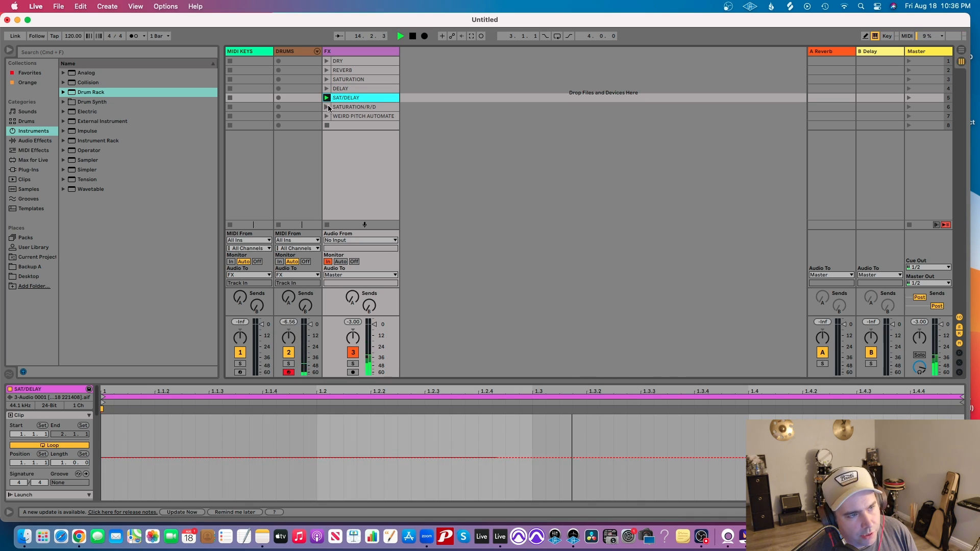
{"action": "left_click", "coordinate": [371, 107]}
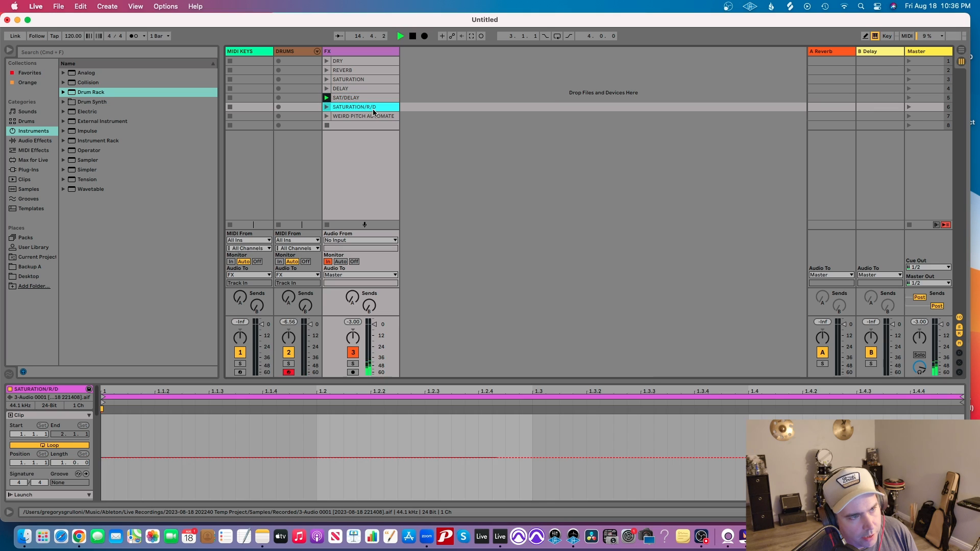
{"action": "left_click", "coordinate": [327, 107]}
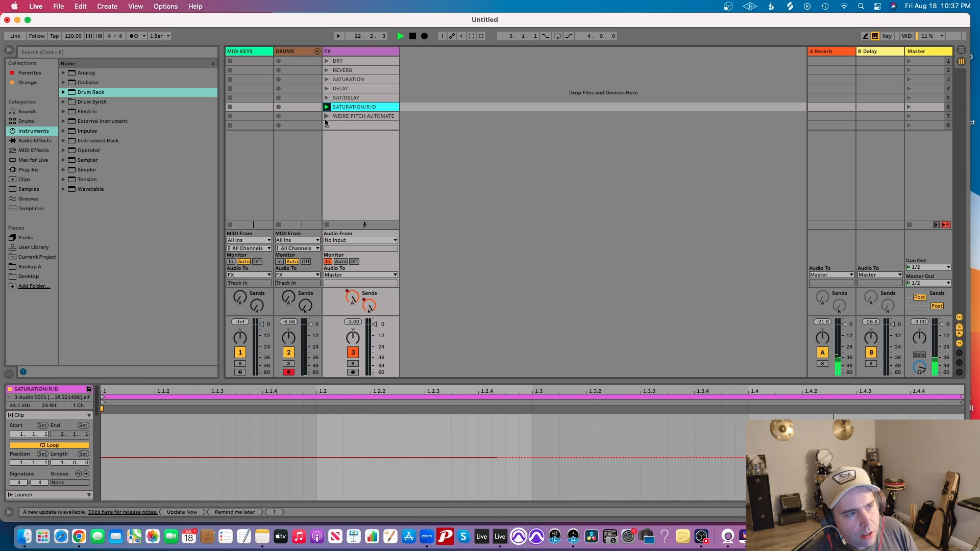
{"action": "left_click", "coordinate": [327, 116]}
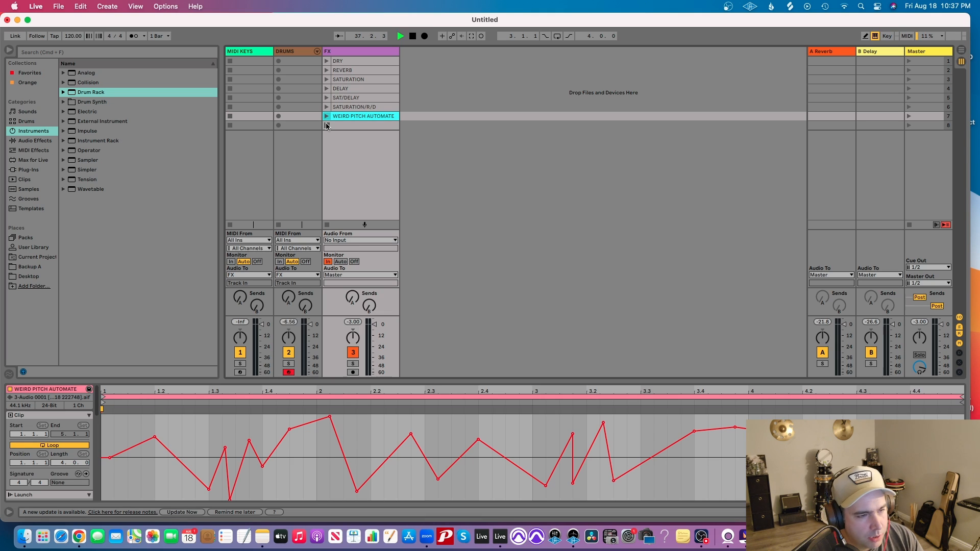
{"action": "left_click", "coordinate": [413, 36]}
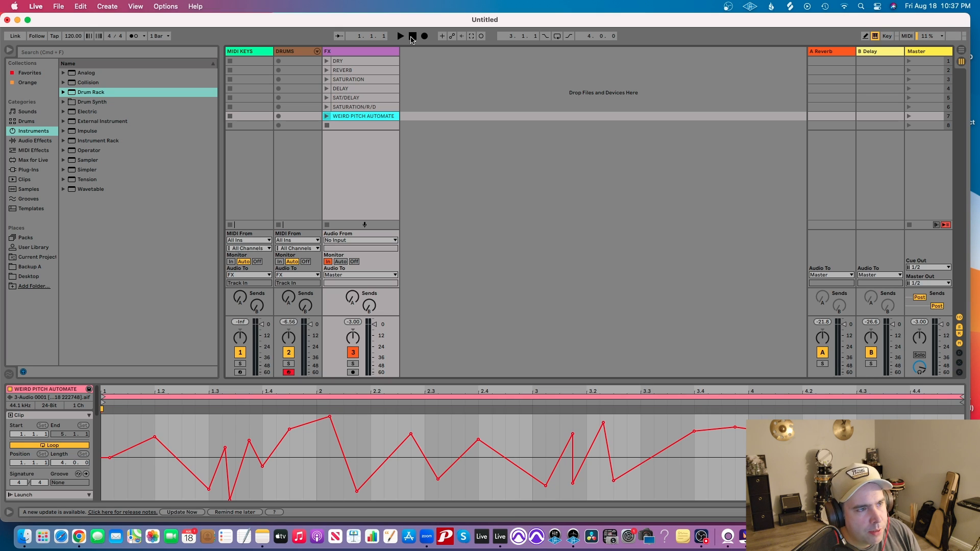
{"action": "left_click", "coordinate": [293, 51]}
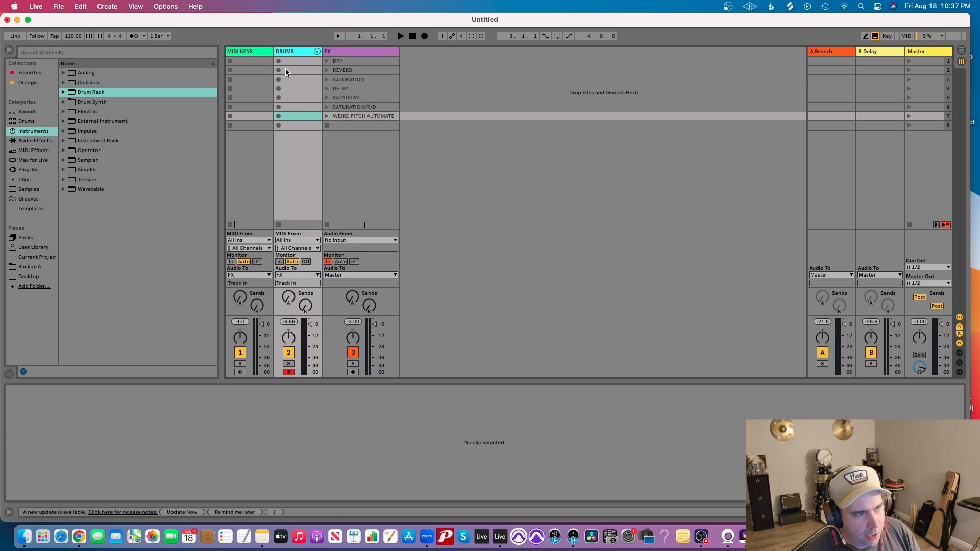
{"action": "left_click", "coordinate": [293, 61]}
{"action": "left_click", "coordinate": [292, 71]}
{"action": "left_click", "coordinate": [292, 79]}
{"action": "left_click", "coordinate": [293, 89]}
{"action": "left_click", "coordinate": [294, 95]}
{"action": "left_click", "coordinate": [295, 88]}
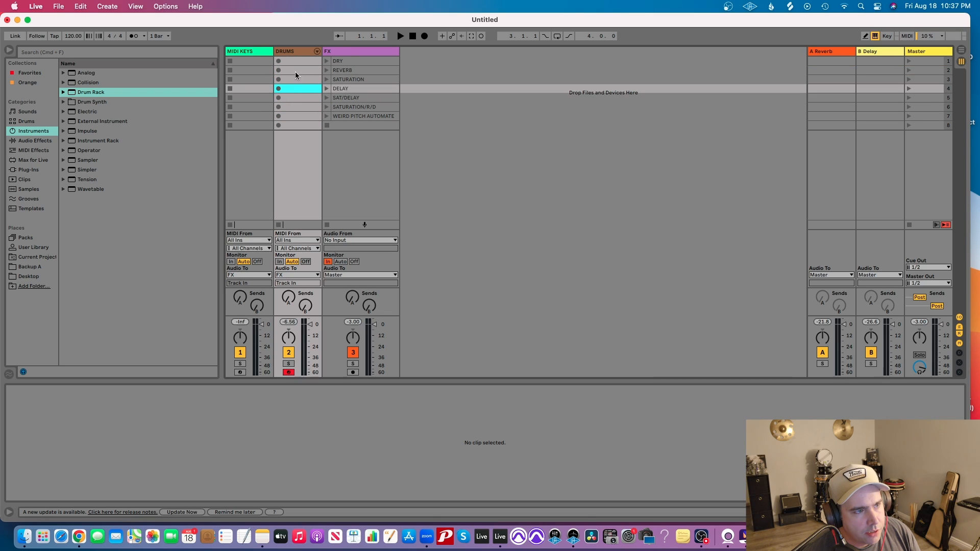
{"action": "left_click", "coordinate": [295, 70]}
{"action": "left_click", "coordinate": [242, 51]}
{"action": "left_click", "coordinate": [296, 50]}
{"action": "left_click", "coordinate": [235, 51]}
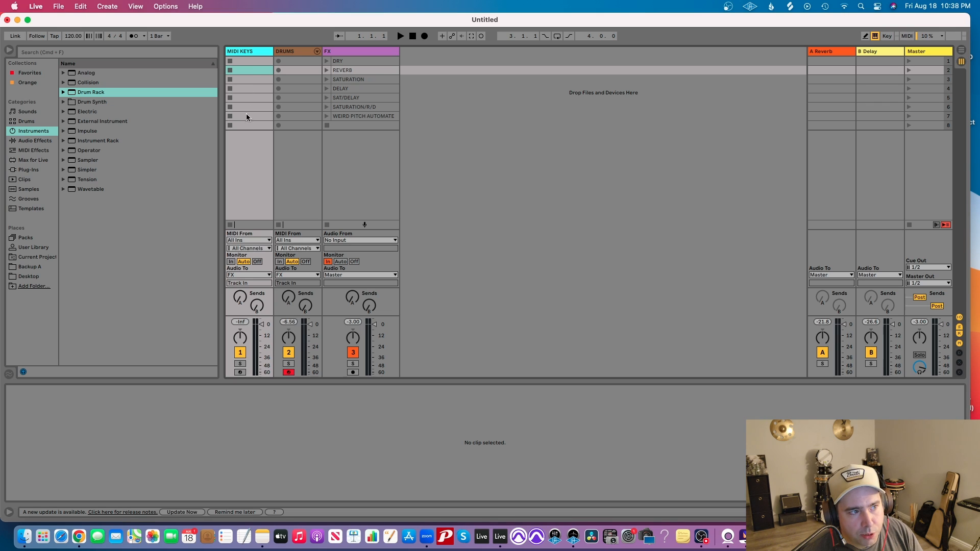
{"action": "left_click", "coordinate": [242, 59]}
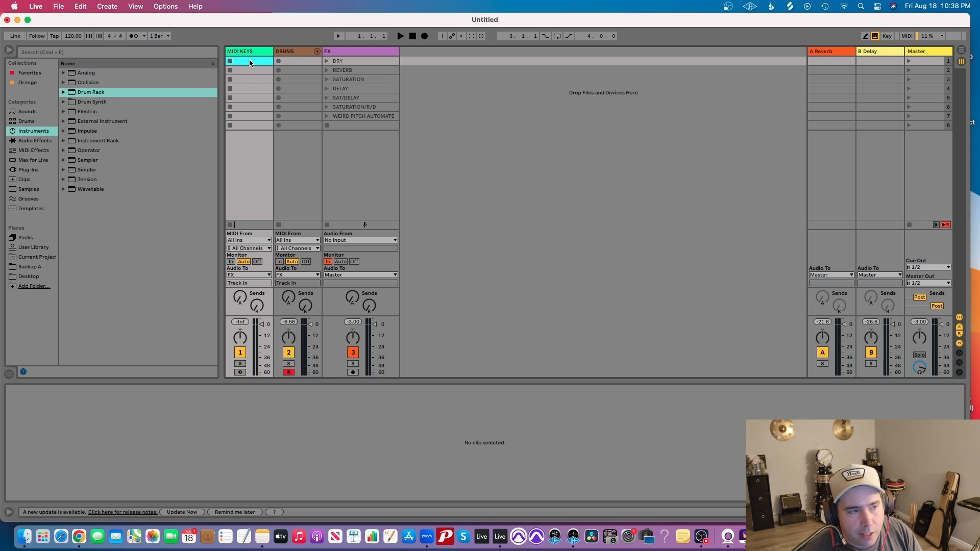
{"action": "left_click", "coordinate": [248, 70]}
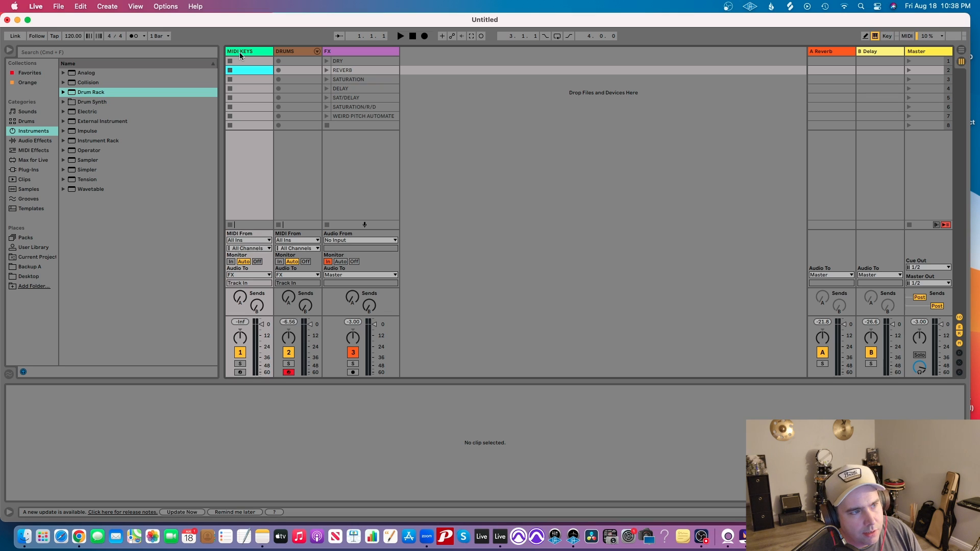
{"action": "left_click", "coordinate": [294, 52]}
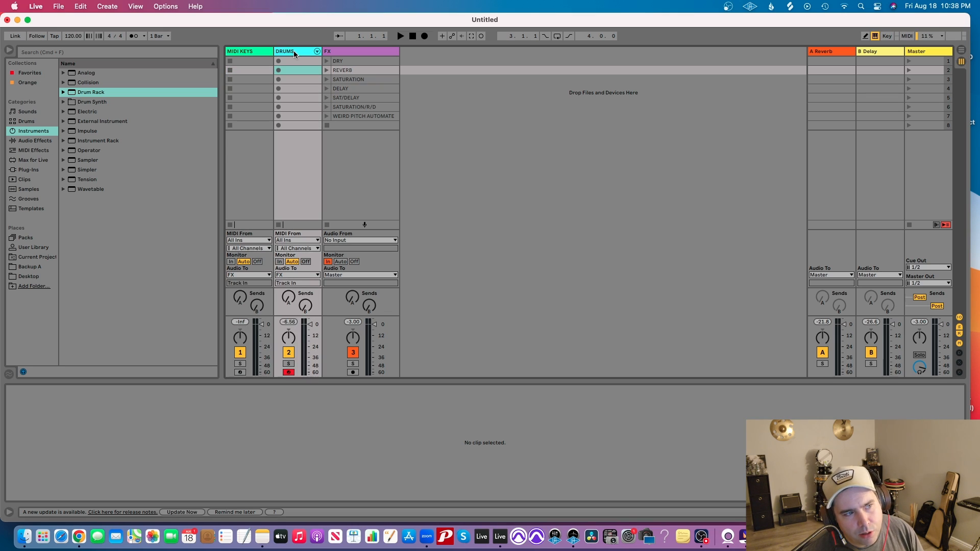